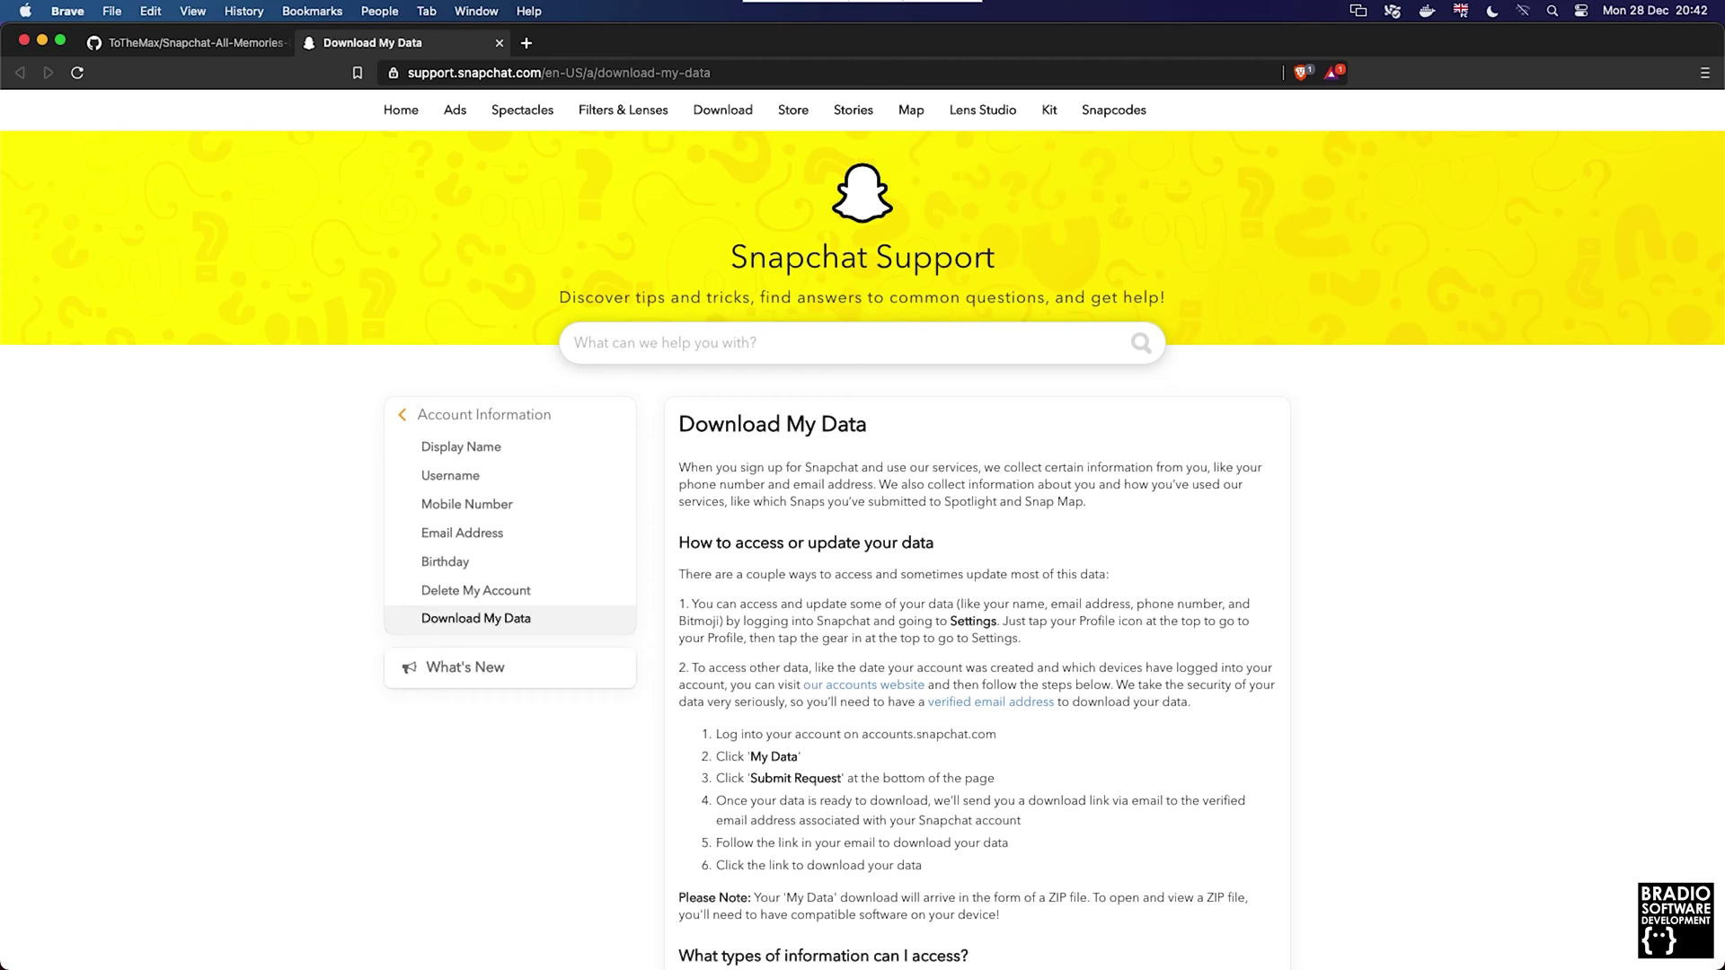
Read through Snapchat's Download My Data help article and select its web address.
scroll(862, 550, "down", 2)
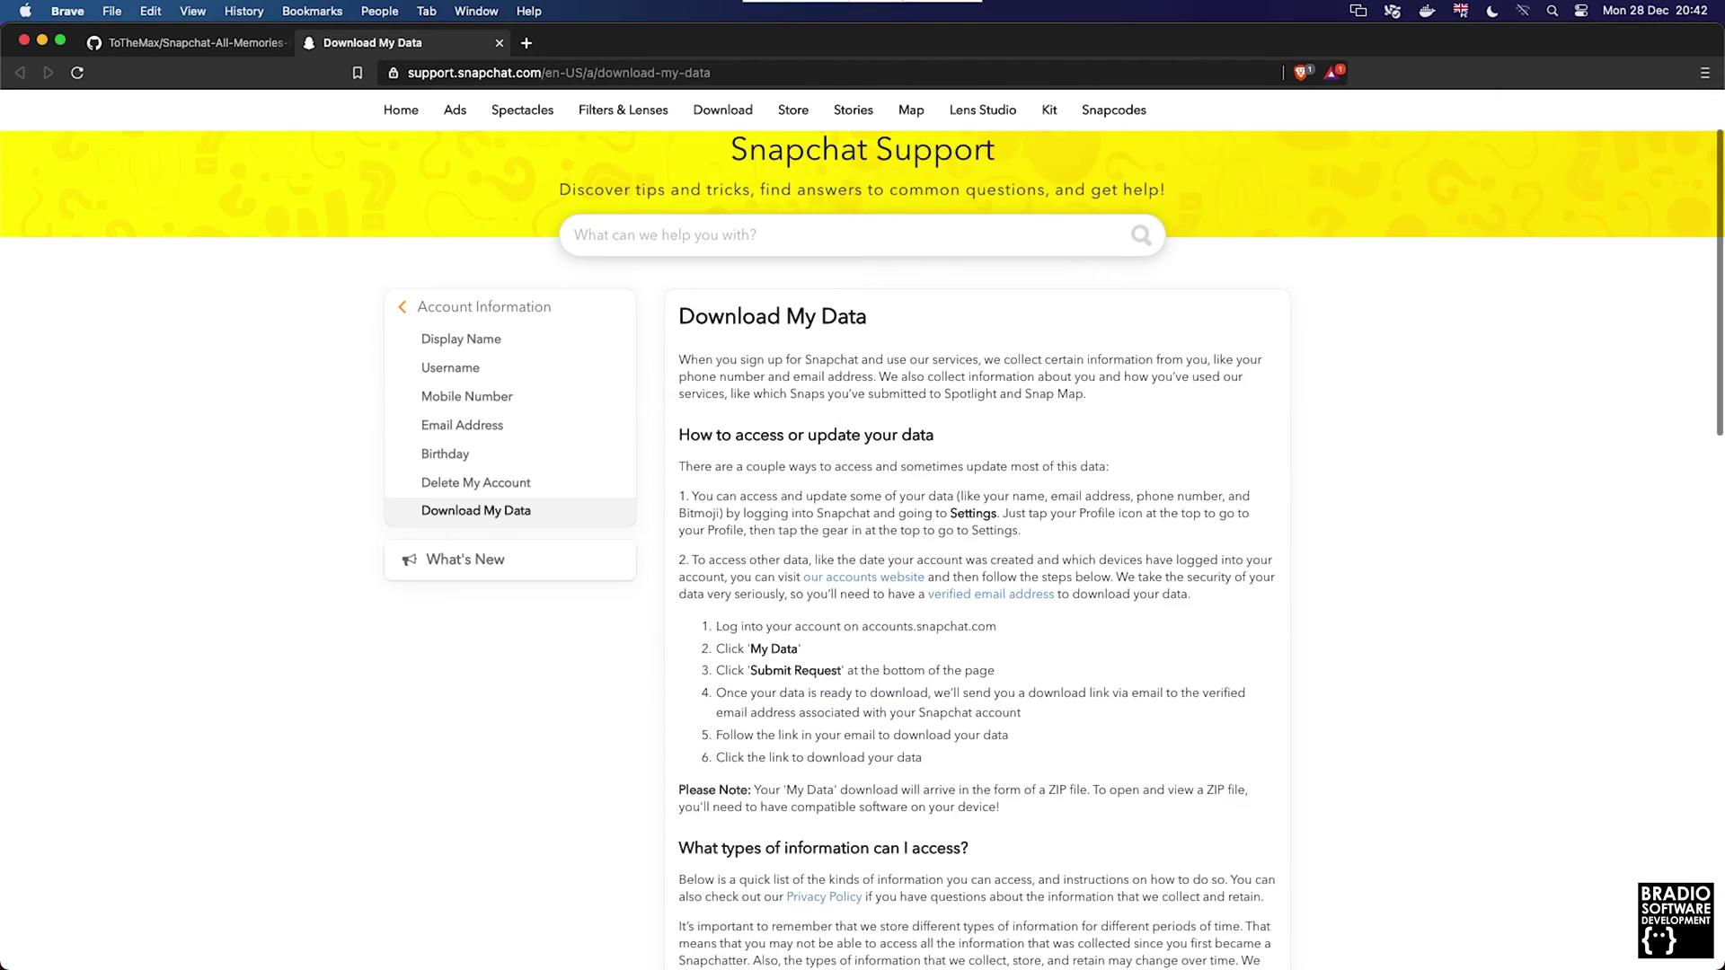
scroll(863, 550, "down", 2)
scroll(862, 549, "up", 2)
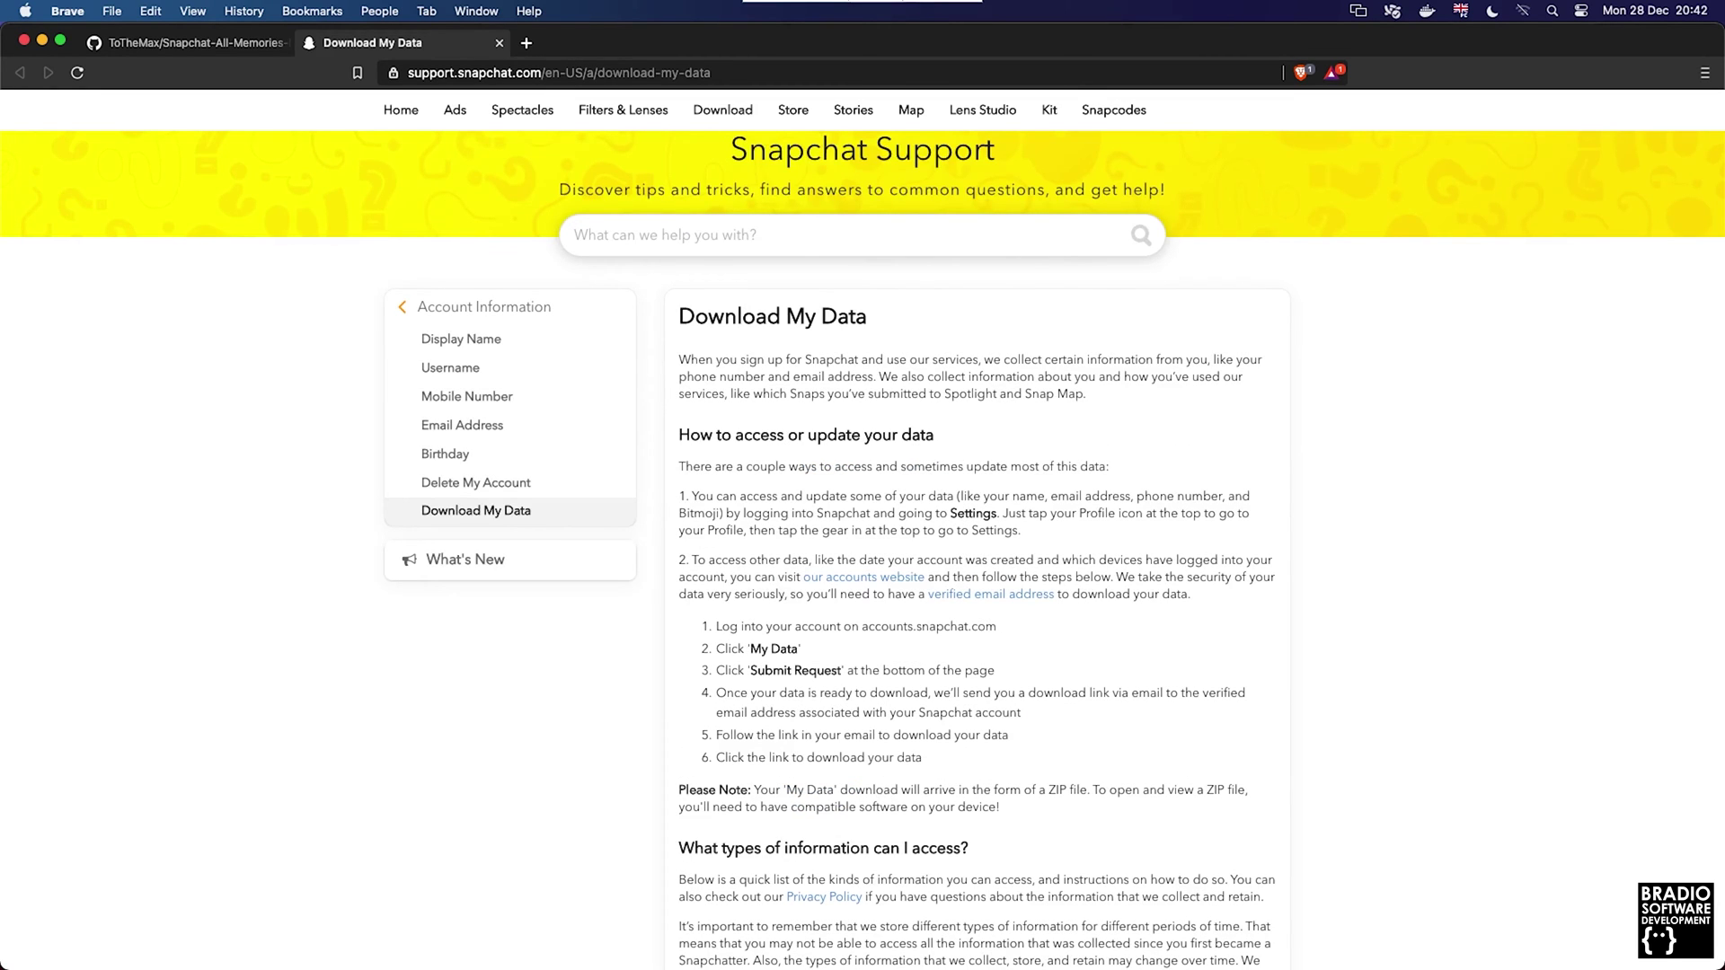
scroll(862, 549, "down", 2)
scroll(862, 550, "up", 2)
left_click_drag(1190, 594, 679, 359)
left_click(539, 647)
left_click(559, 73)
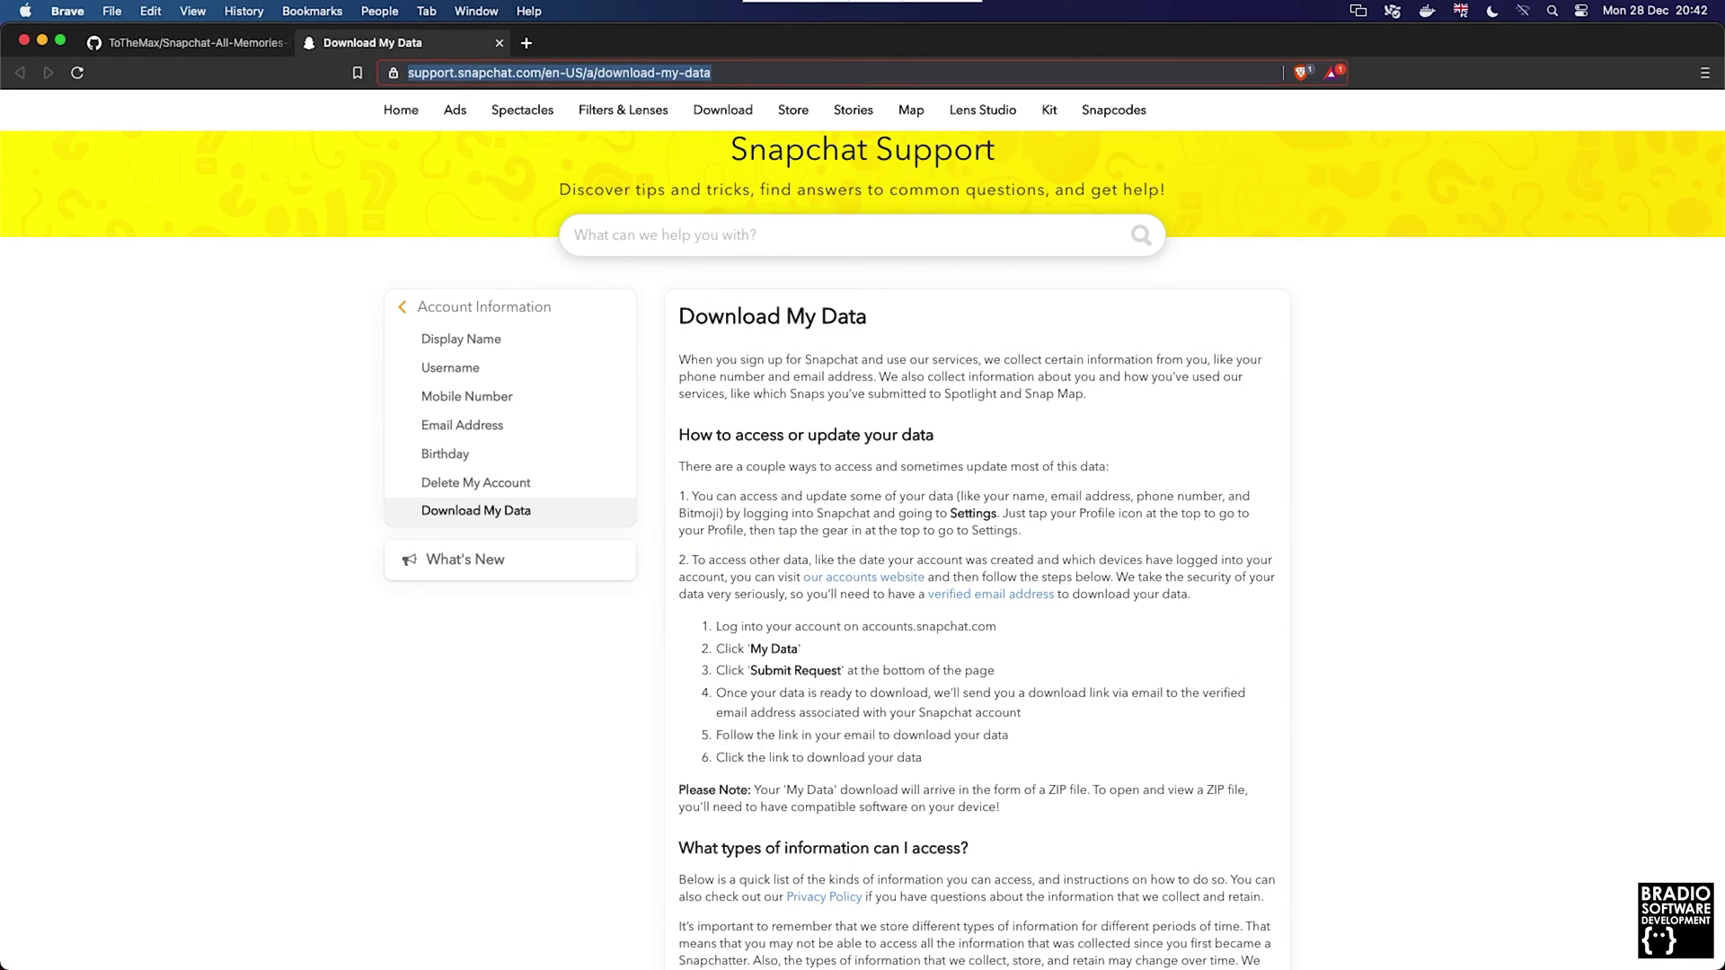
Open the exported data's index.html and allow a memory video to download.
scroll(862, 539, "down", 2)
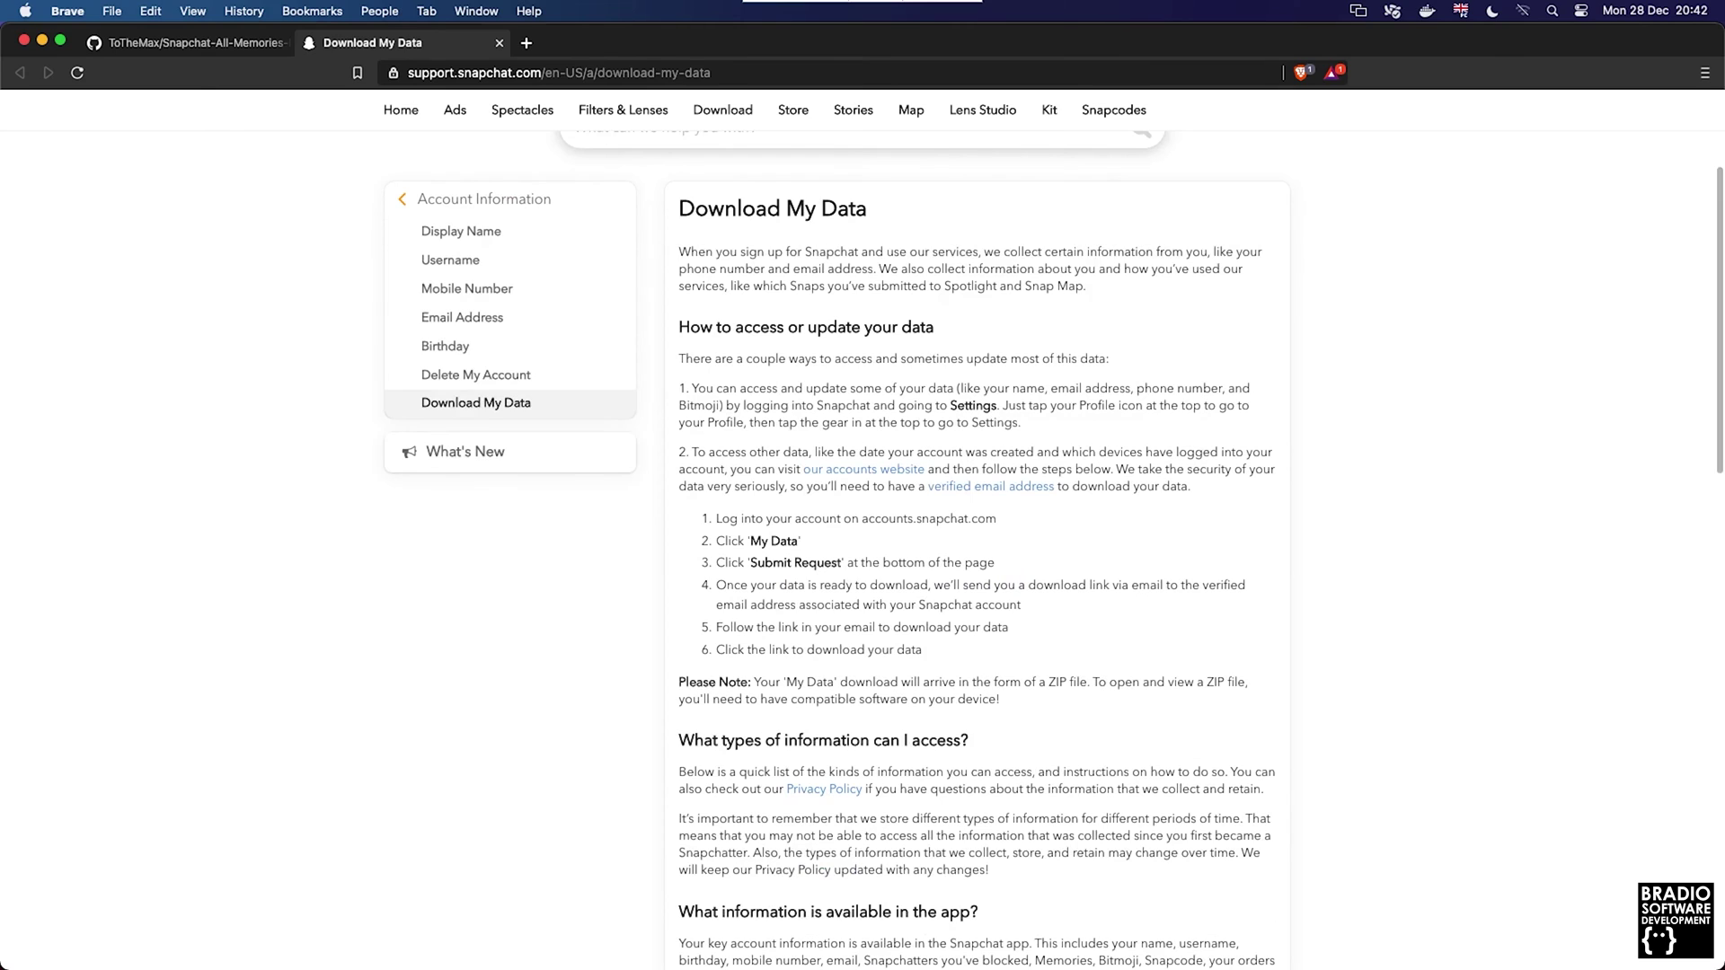
scroll(862, 539, "down", 2)
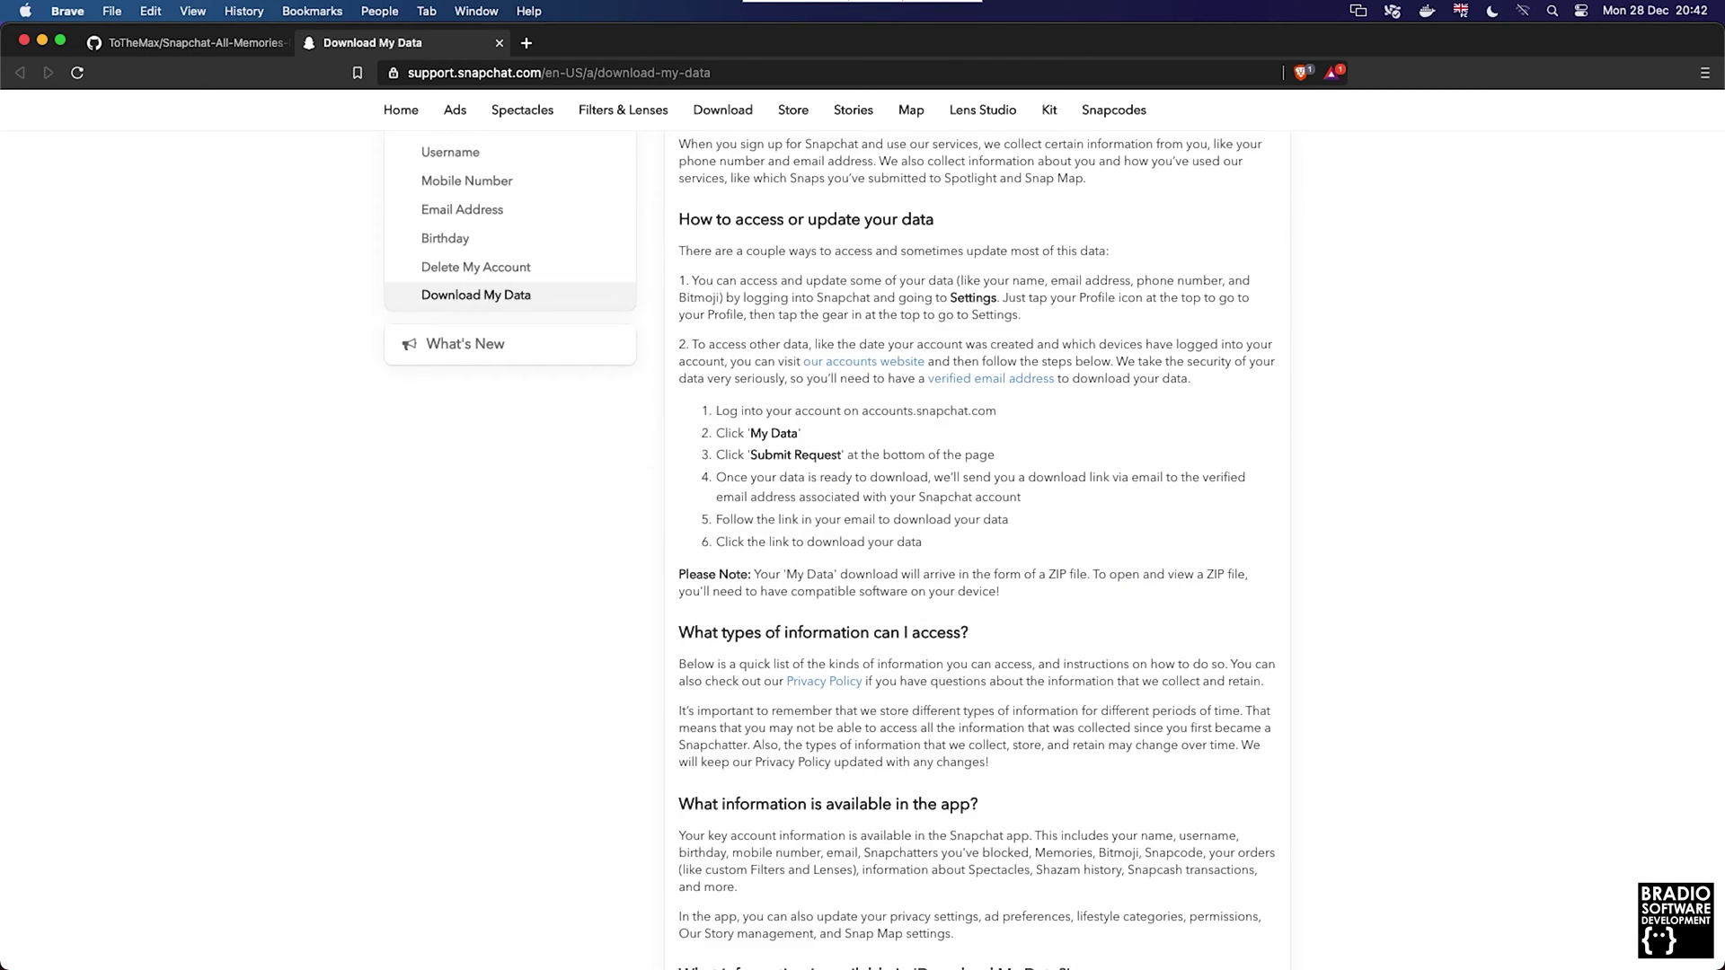
scroll(862, 539, "down", 2)
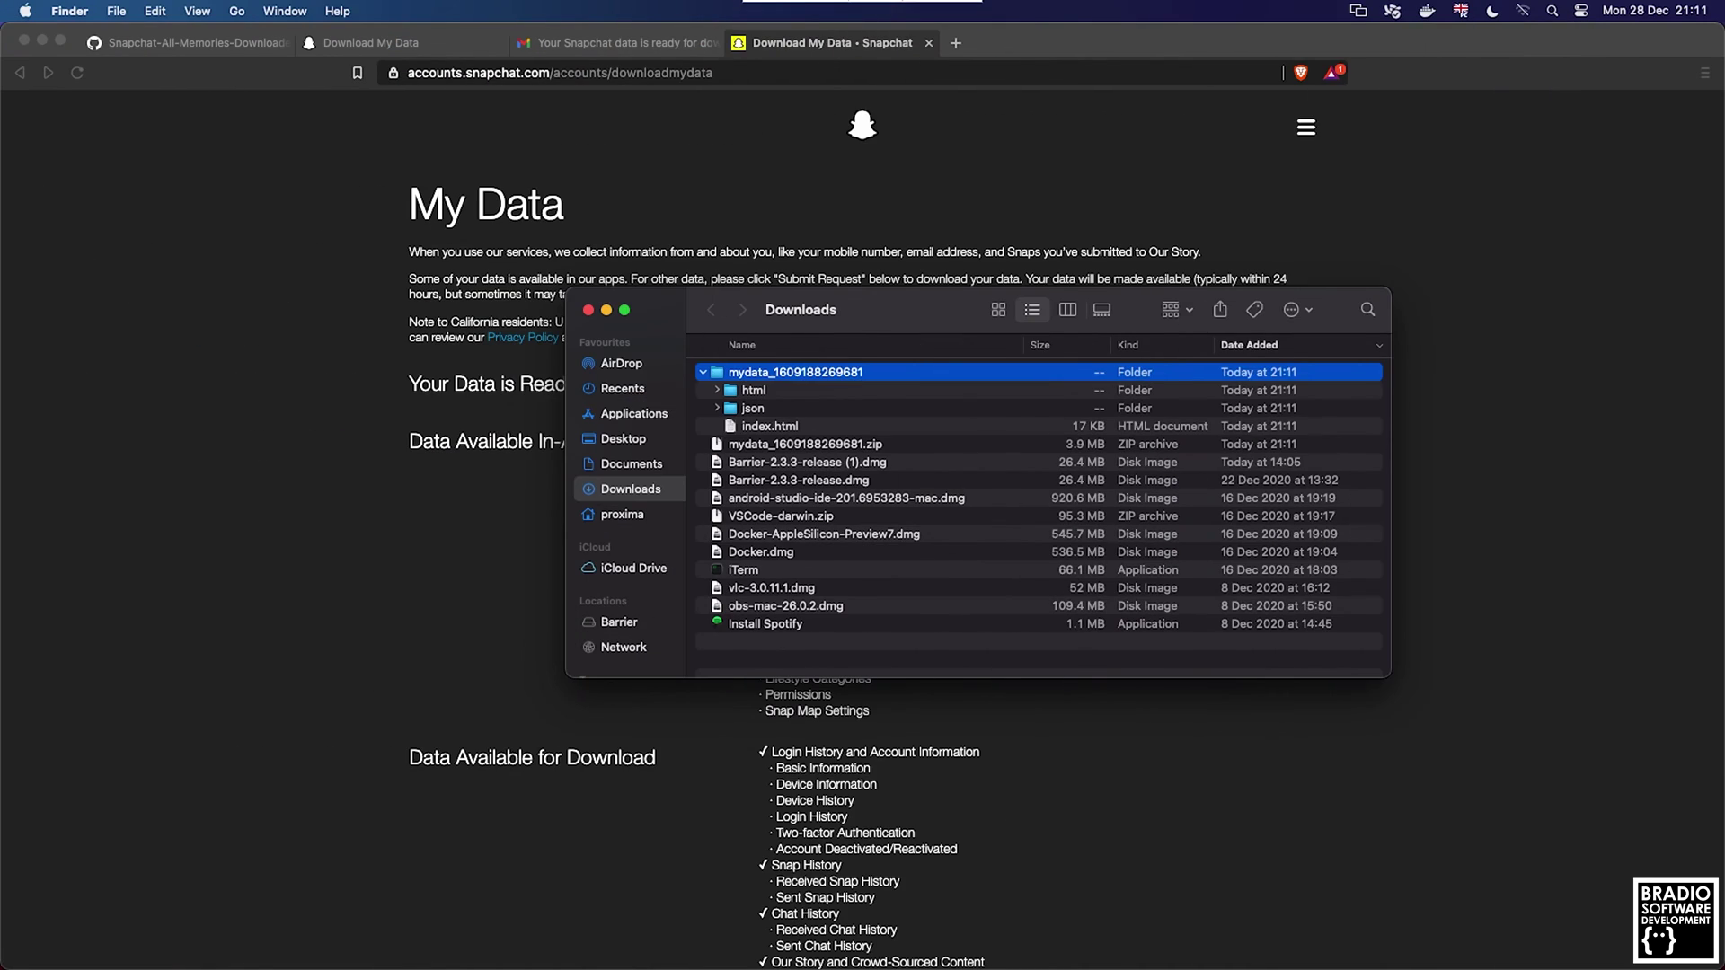
double_click(769, 426)
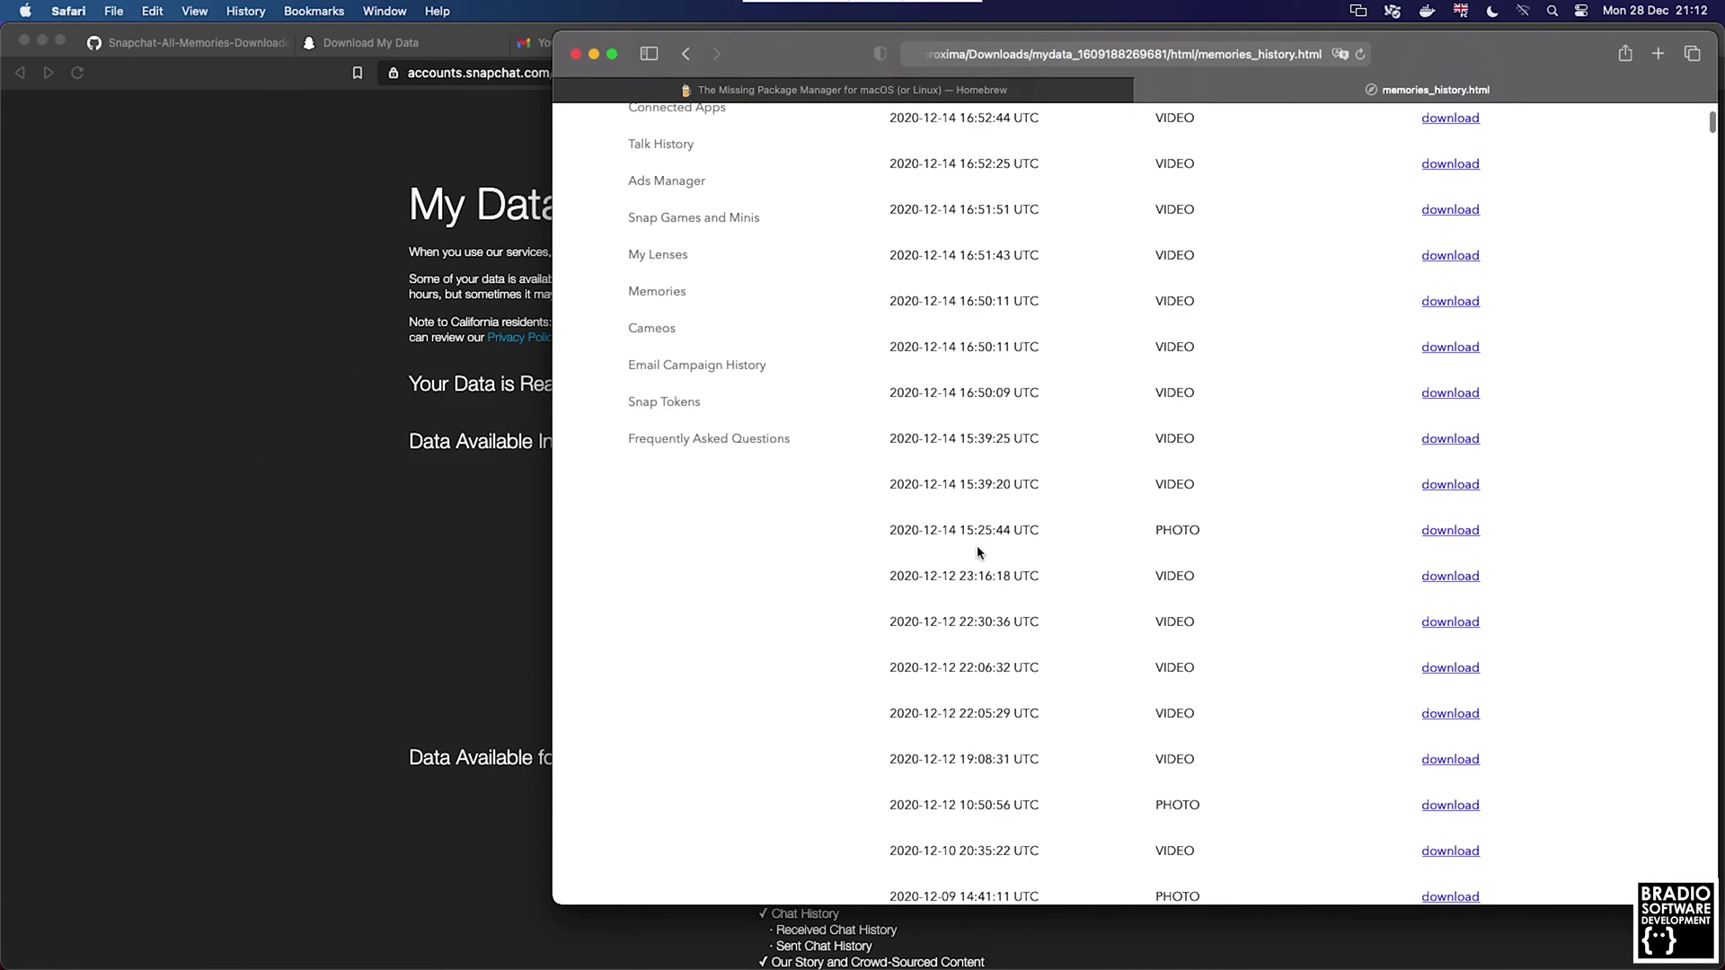
scroll(978, 551, "down", 1)
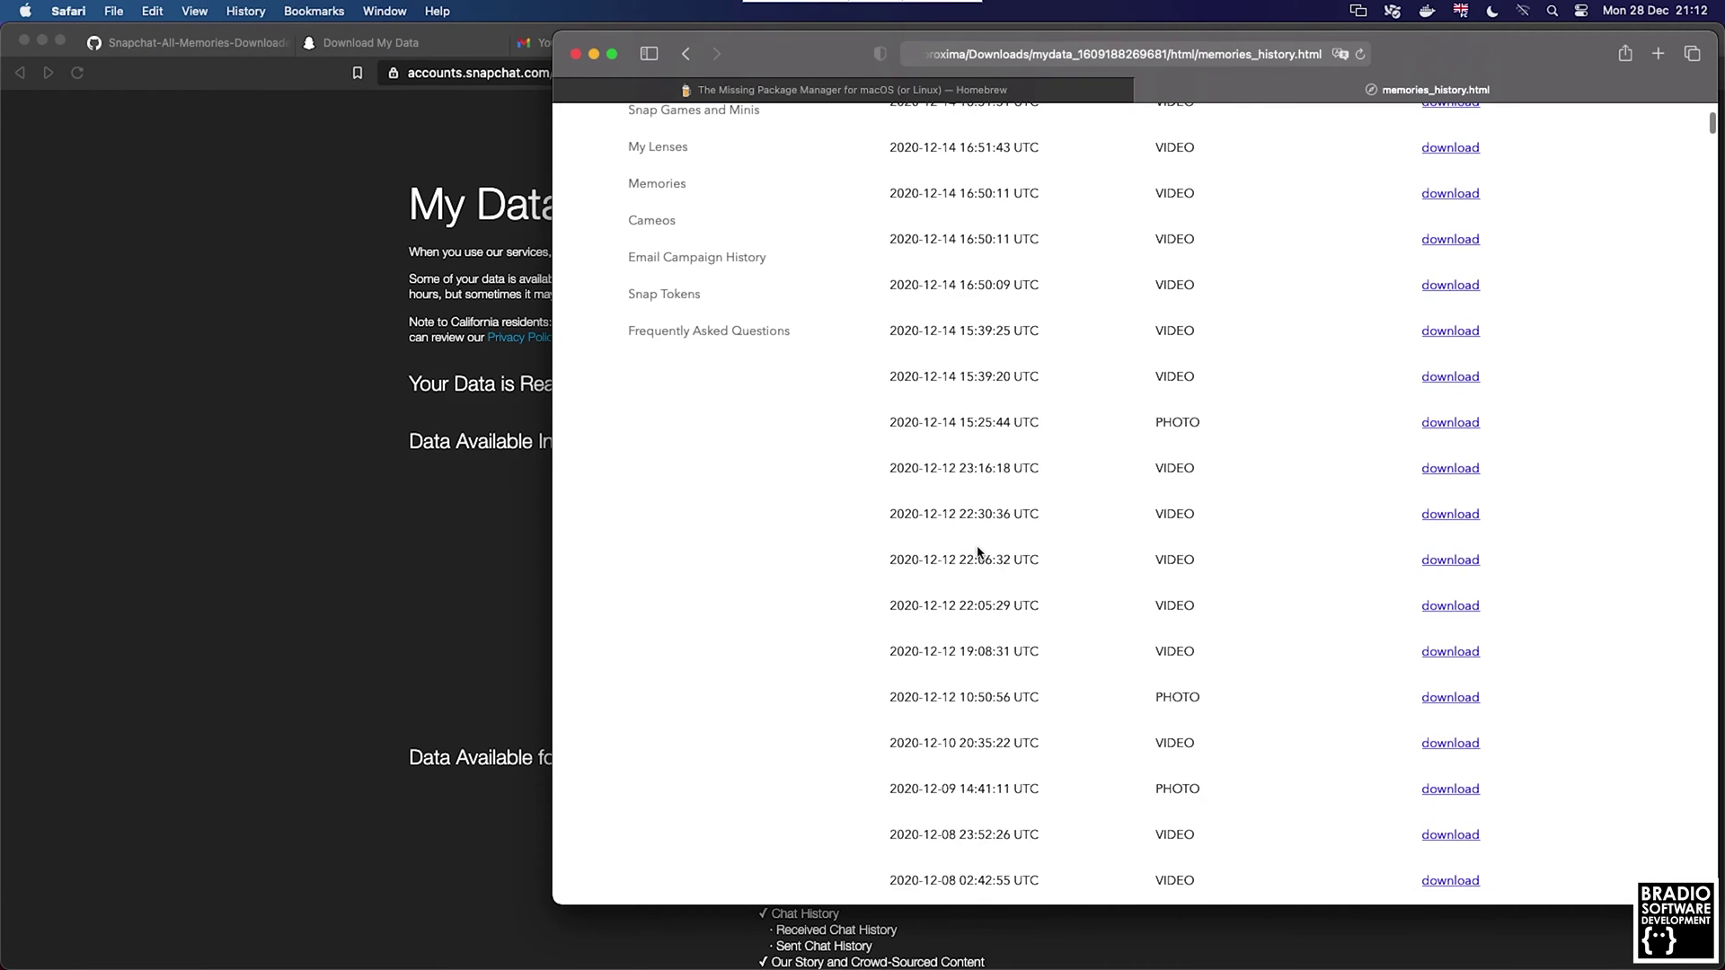
scroll(979, 552, "down", 3)
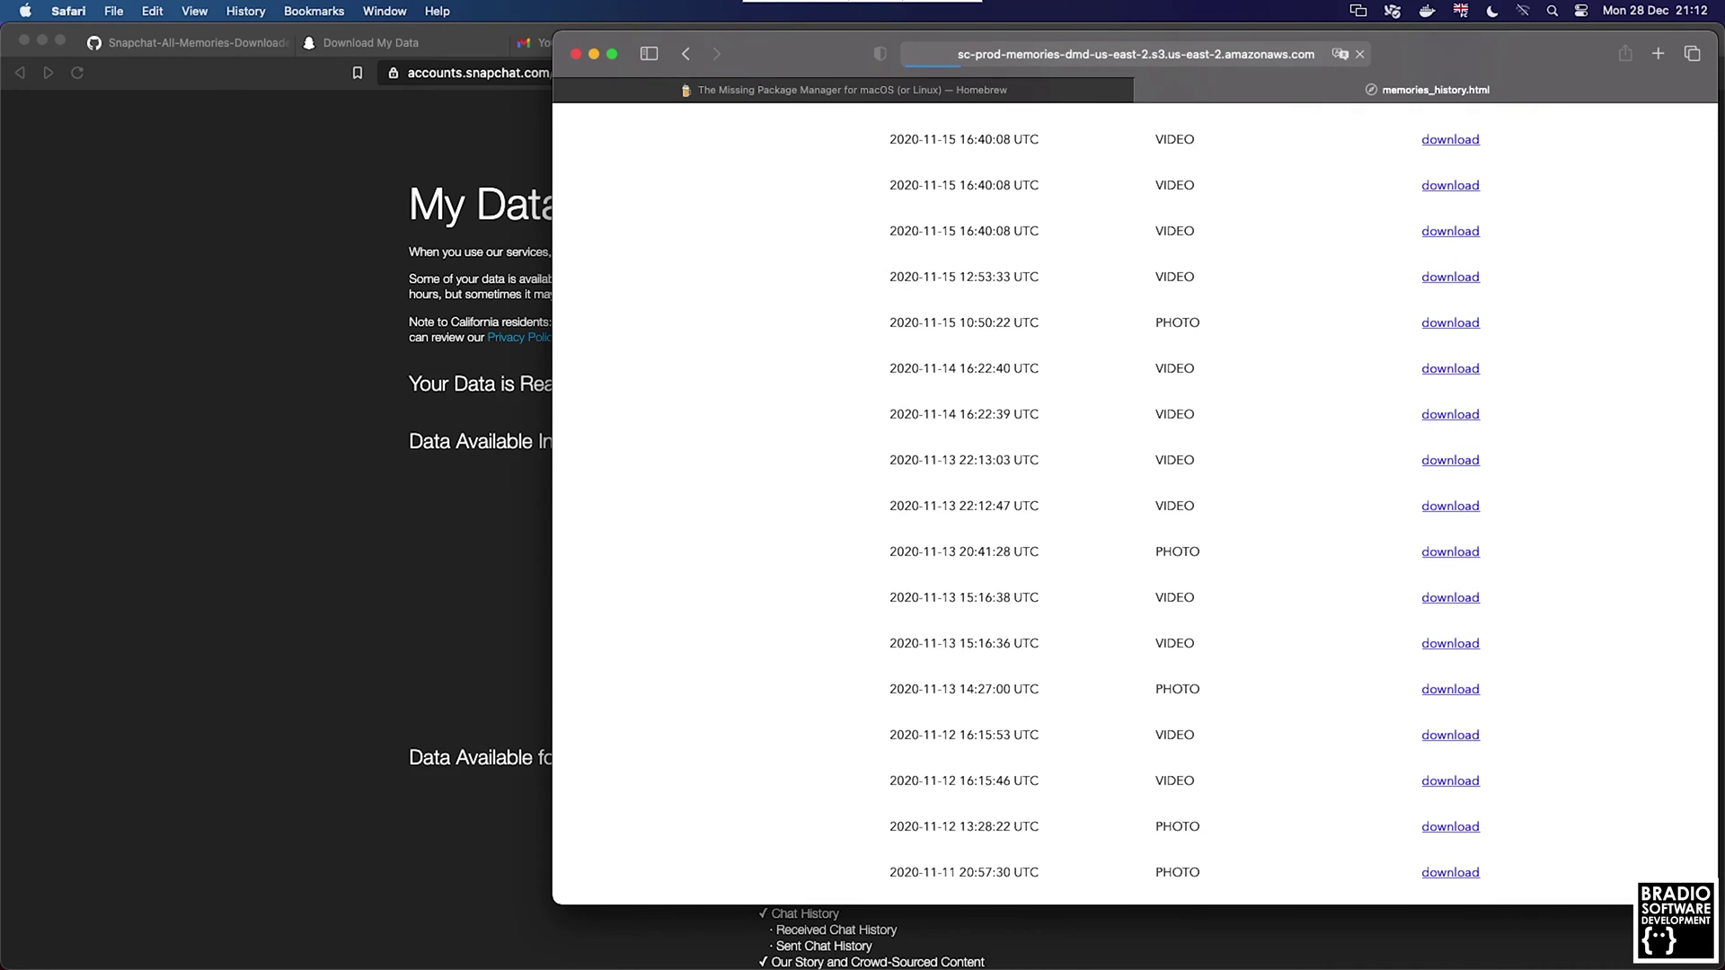
key("Return")
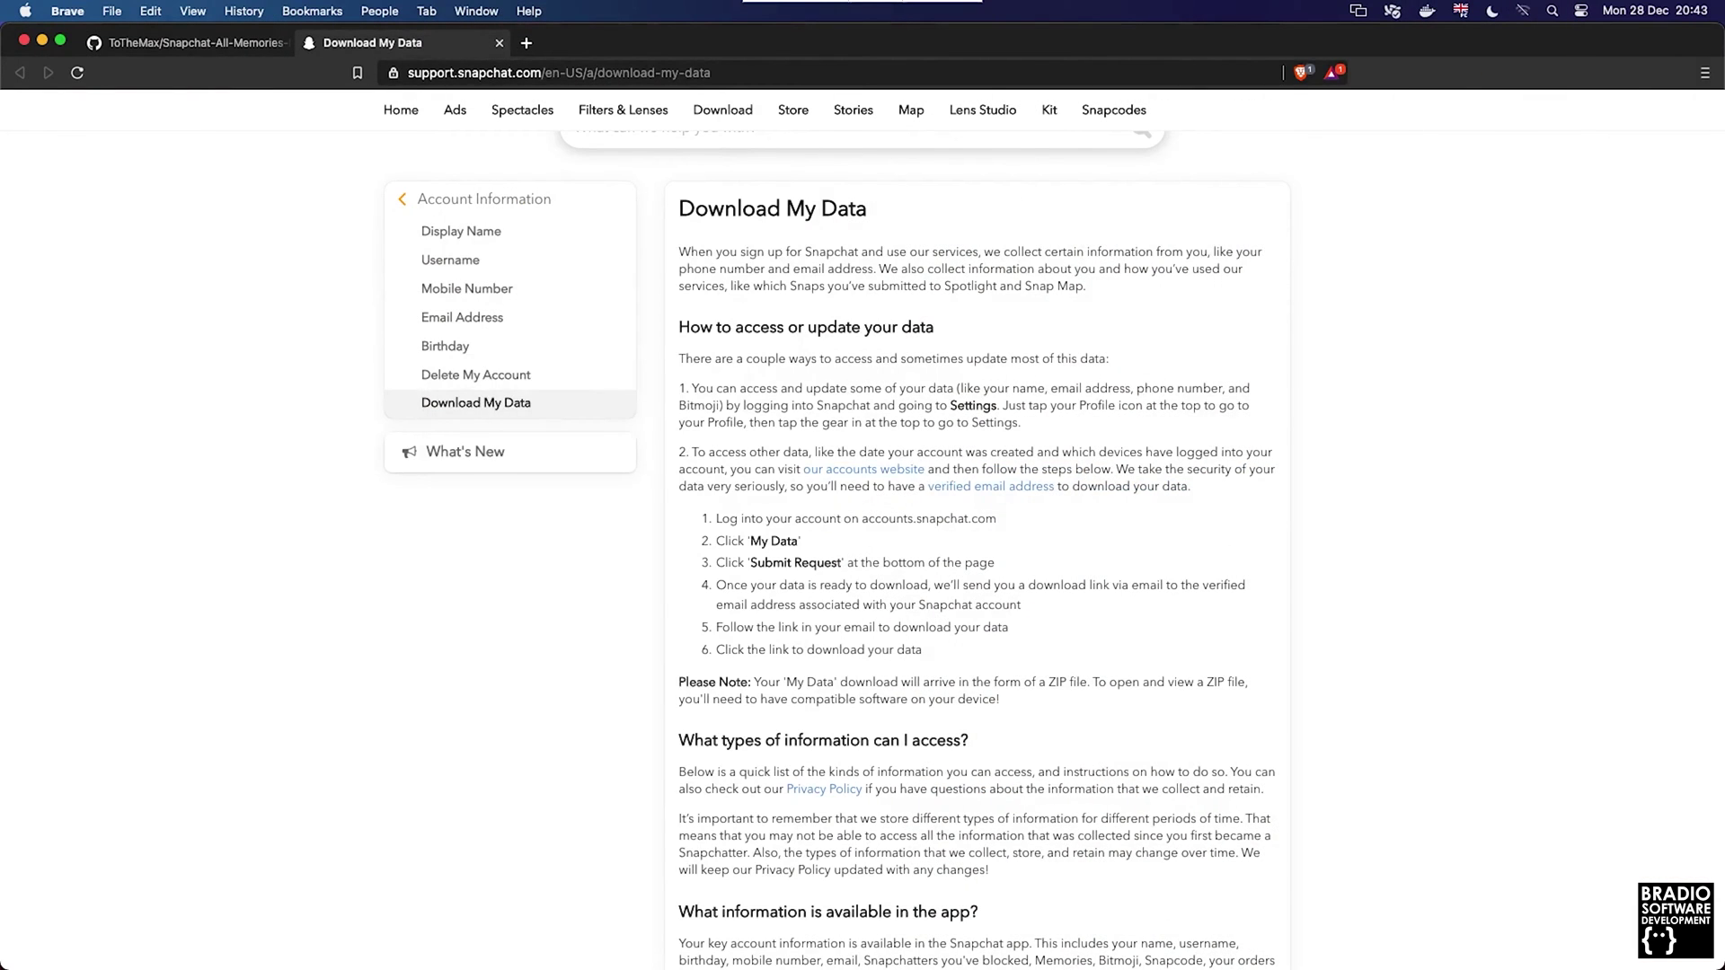
Log in to the Snapchat accounts website with the account password and save it in the browser.
scroll(977, 539, "down", 2)
scroll(977, 539, "up", 2)
scroll(977, 539, "down", 15)
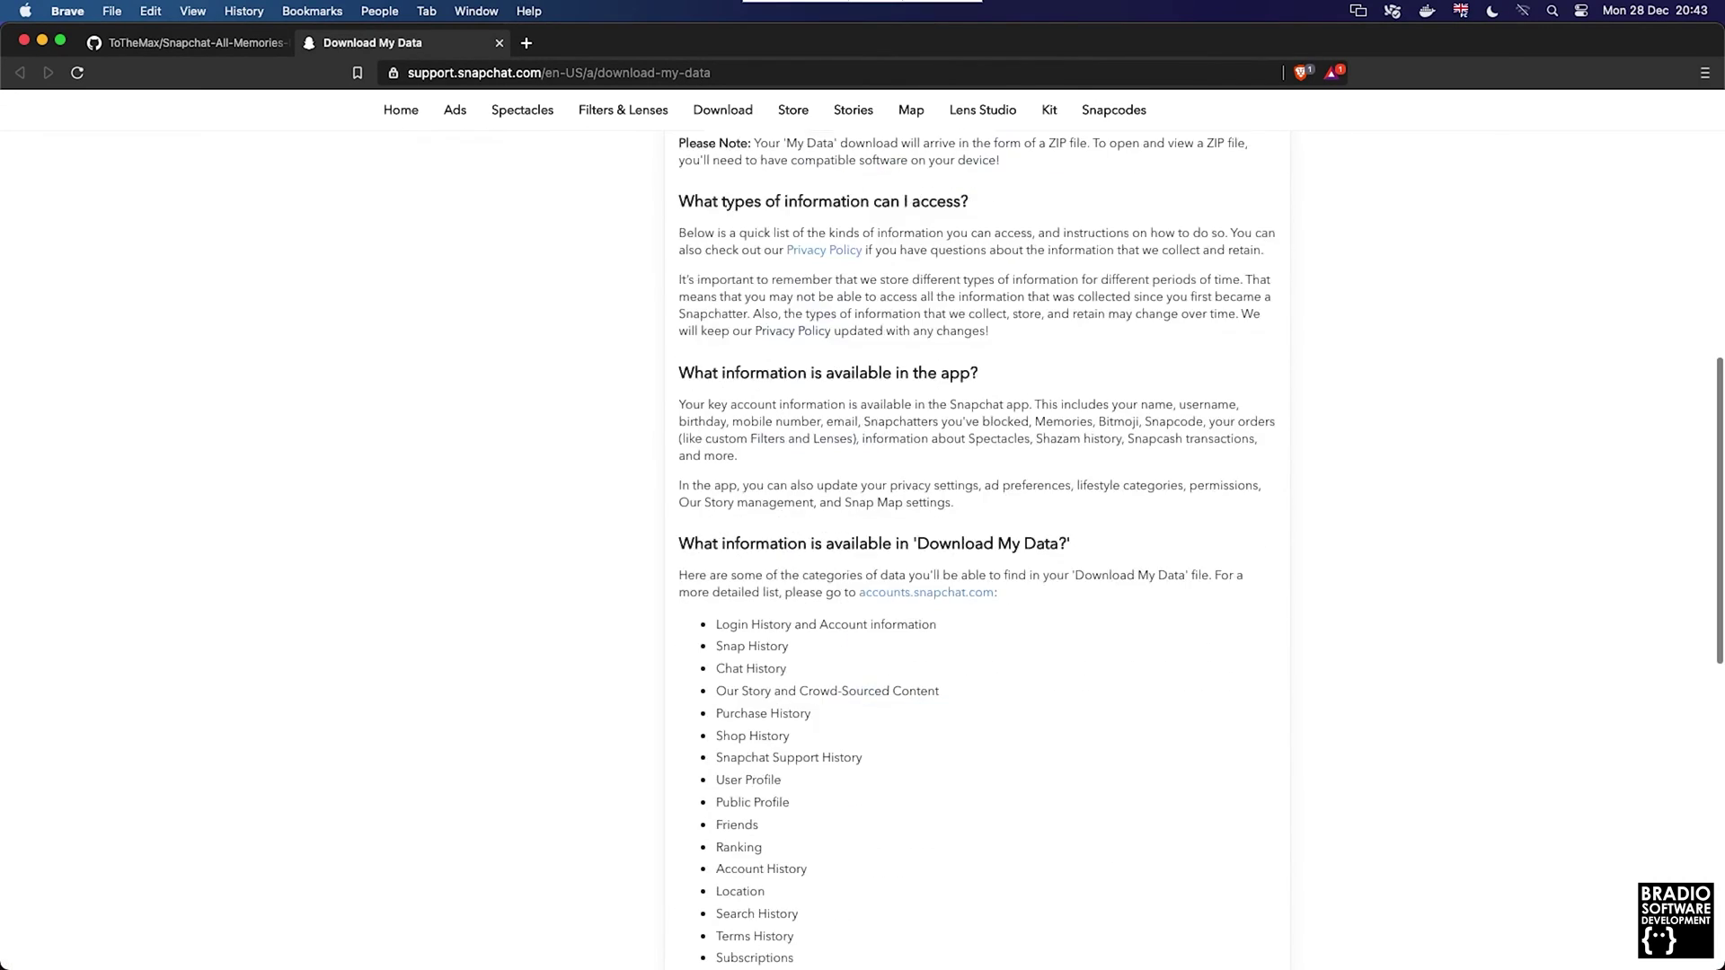
scroll(1020, 674, "up", 20)
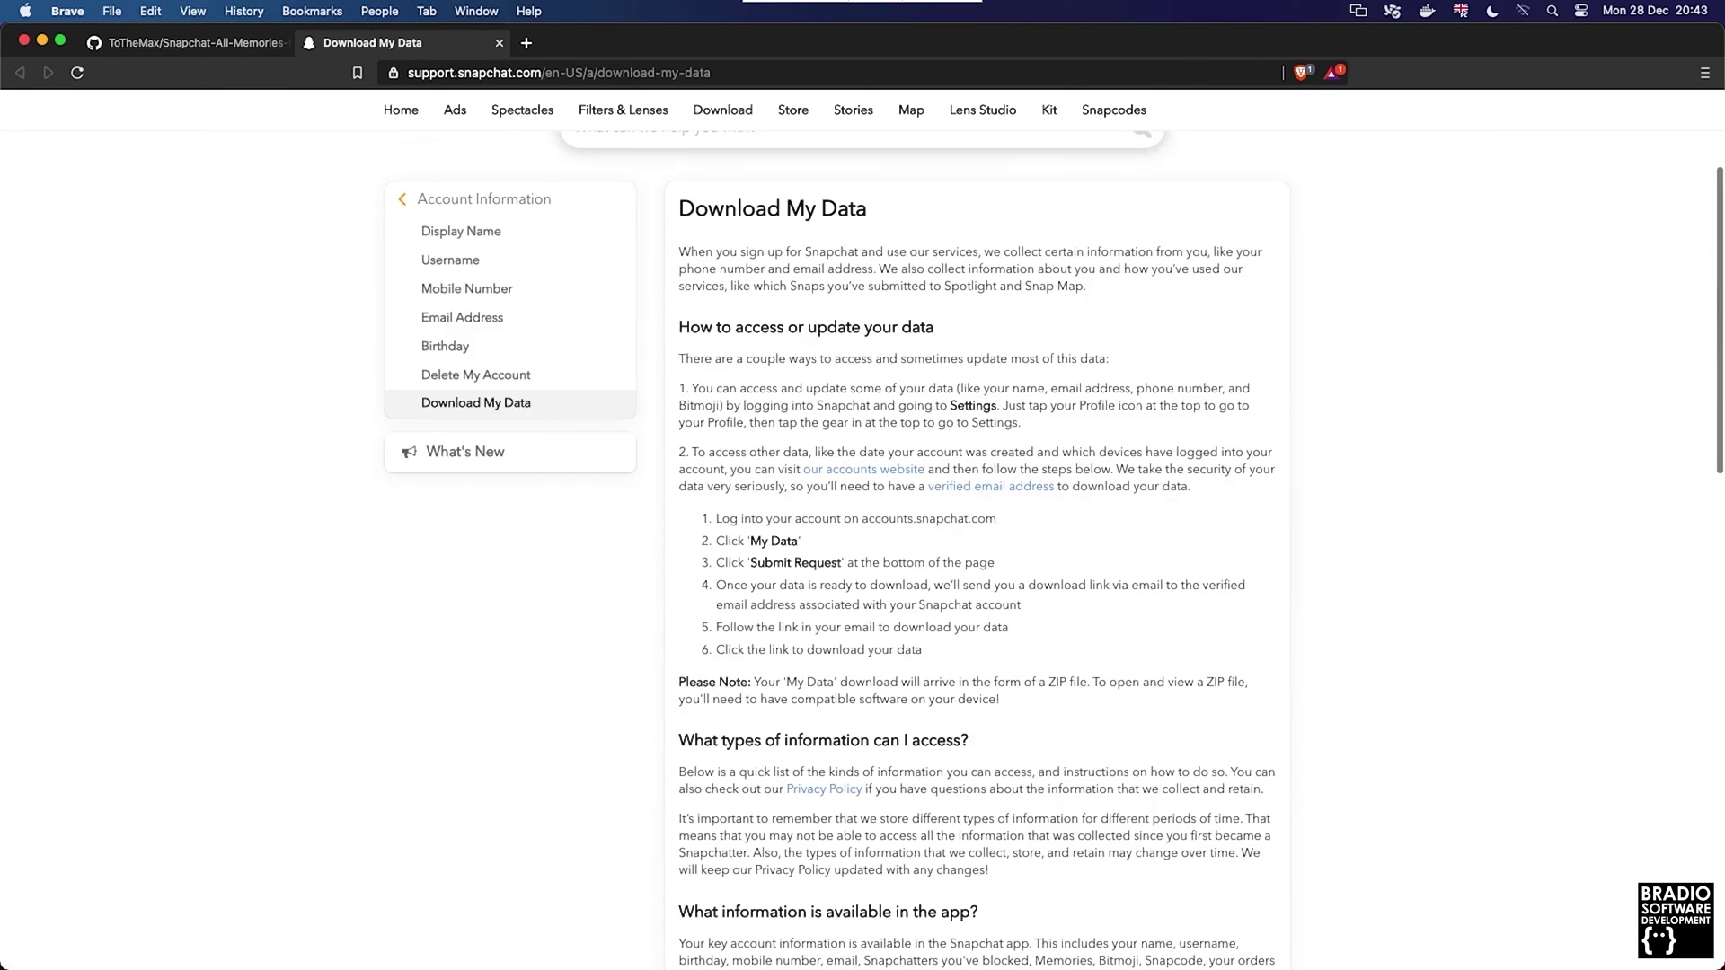
left_click(863, 469)
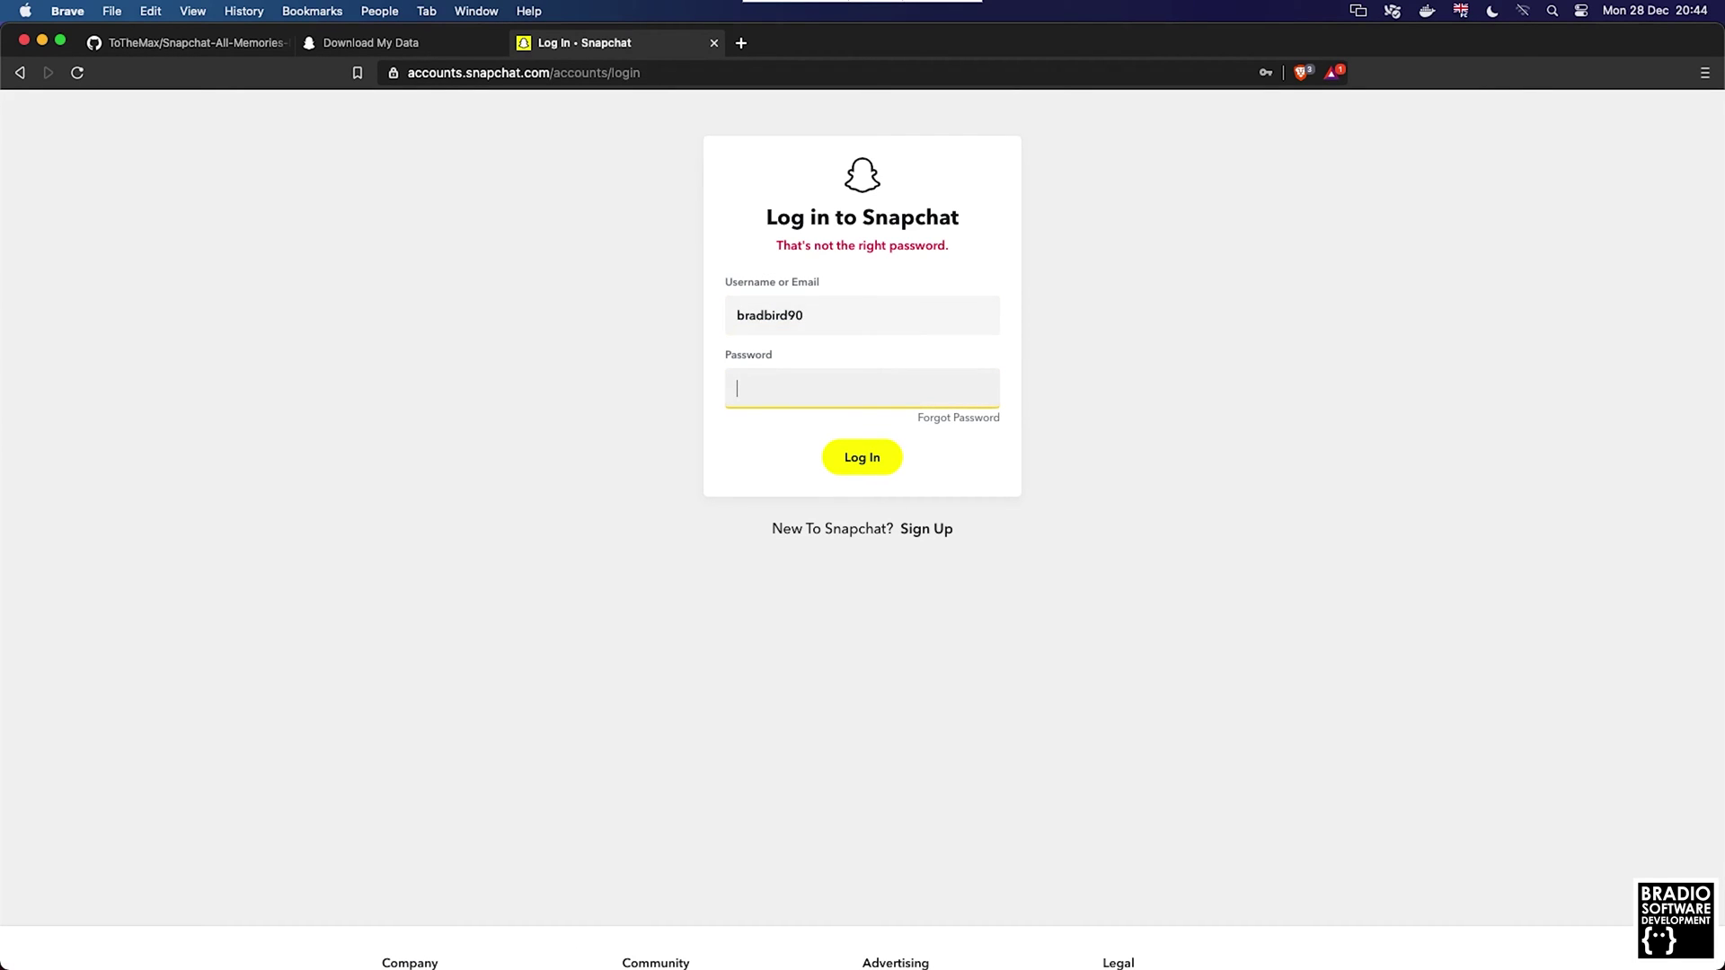
type("********")
key("Return")
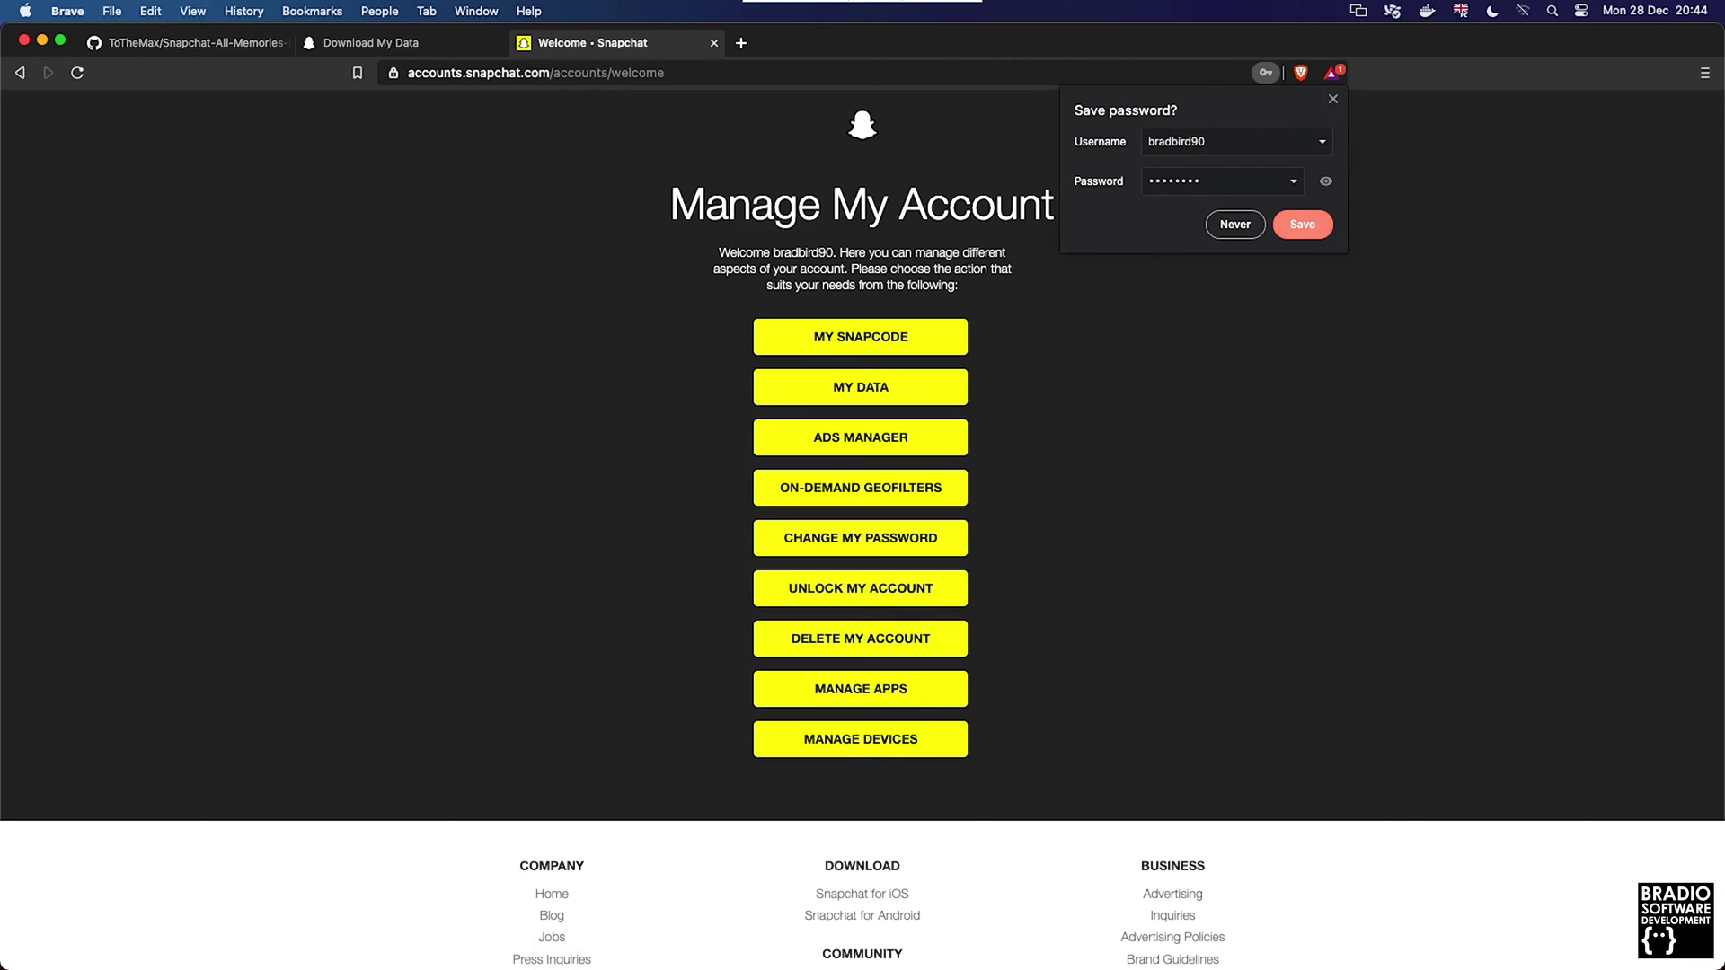
key("Return")
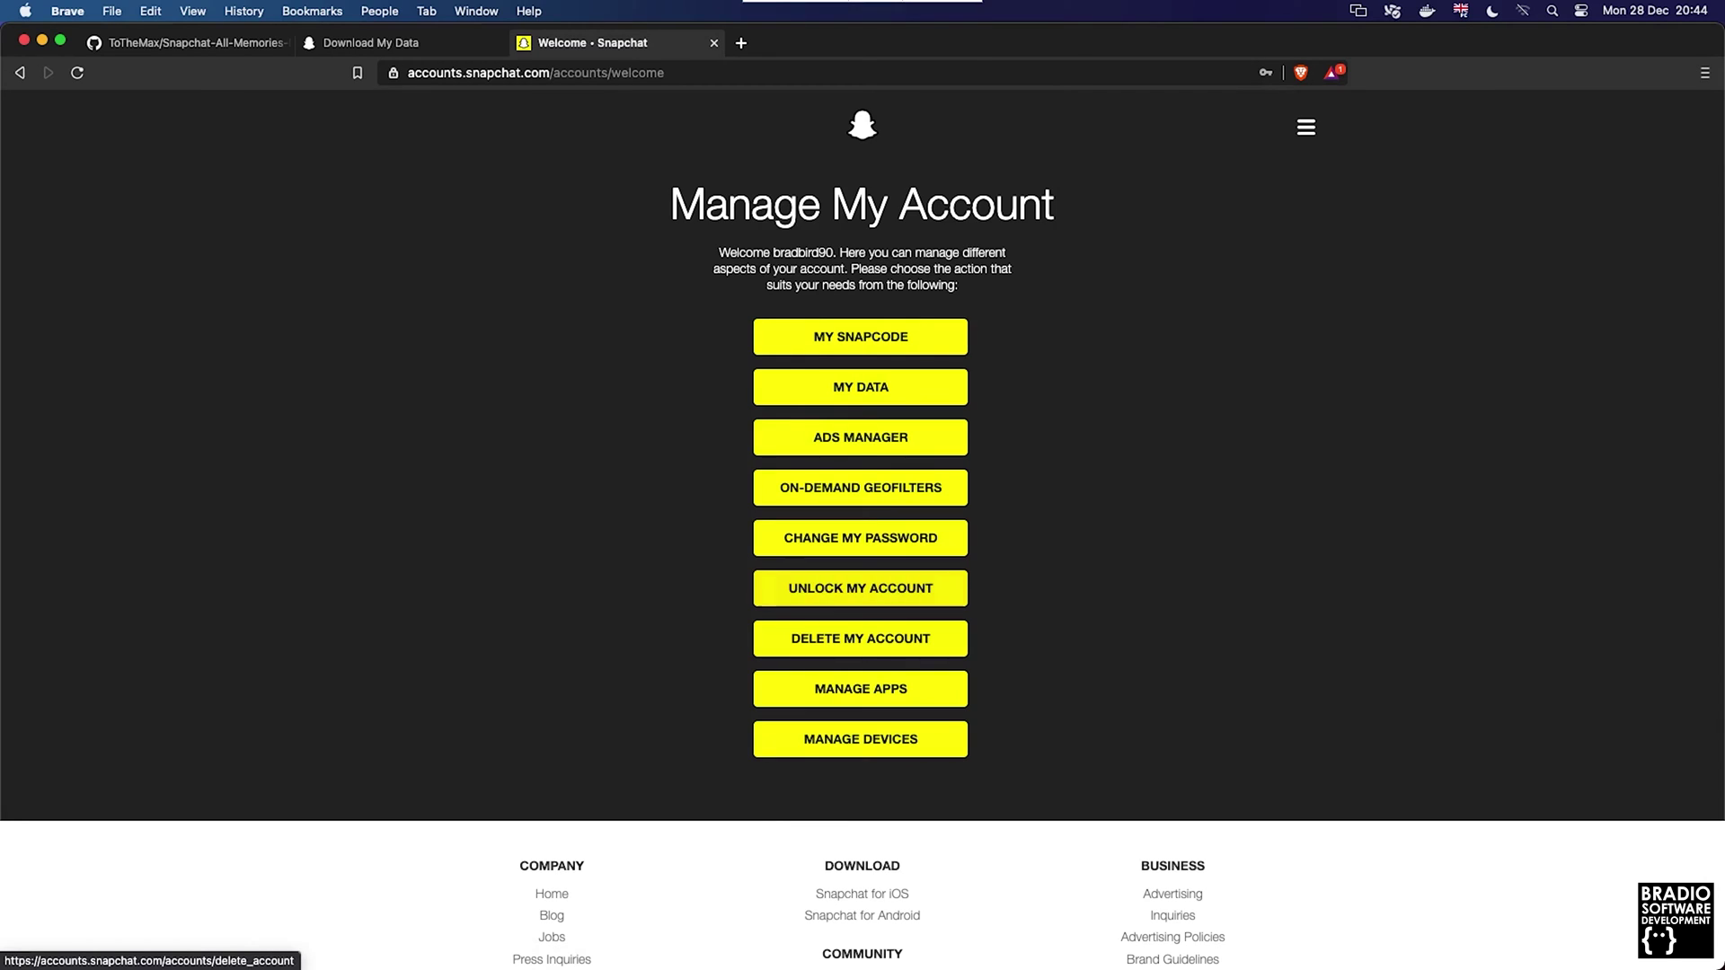
Open My Data and submit the request for a copy of all account data.
scroll(862, 449, "down", 3)
scroll(862, 449, "up", 3)
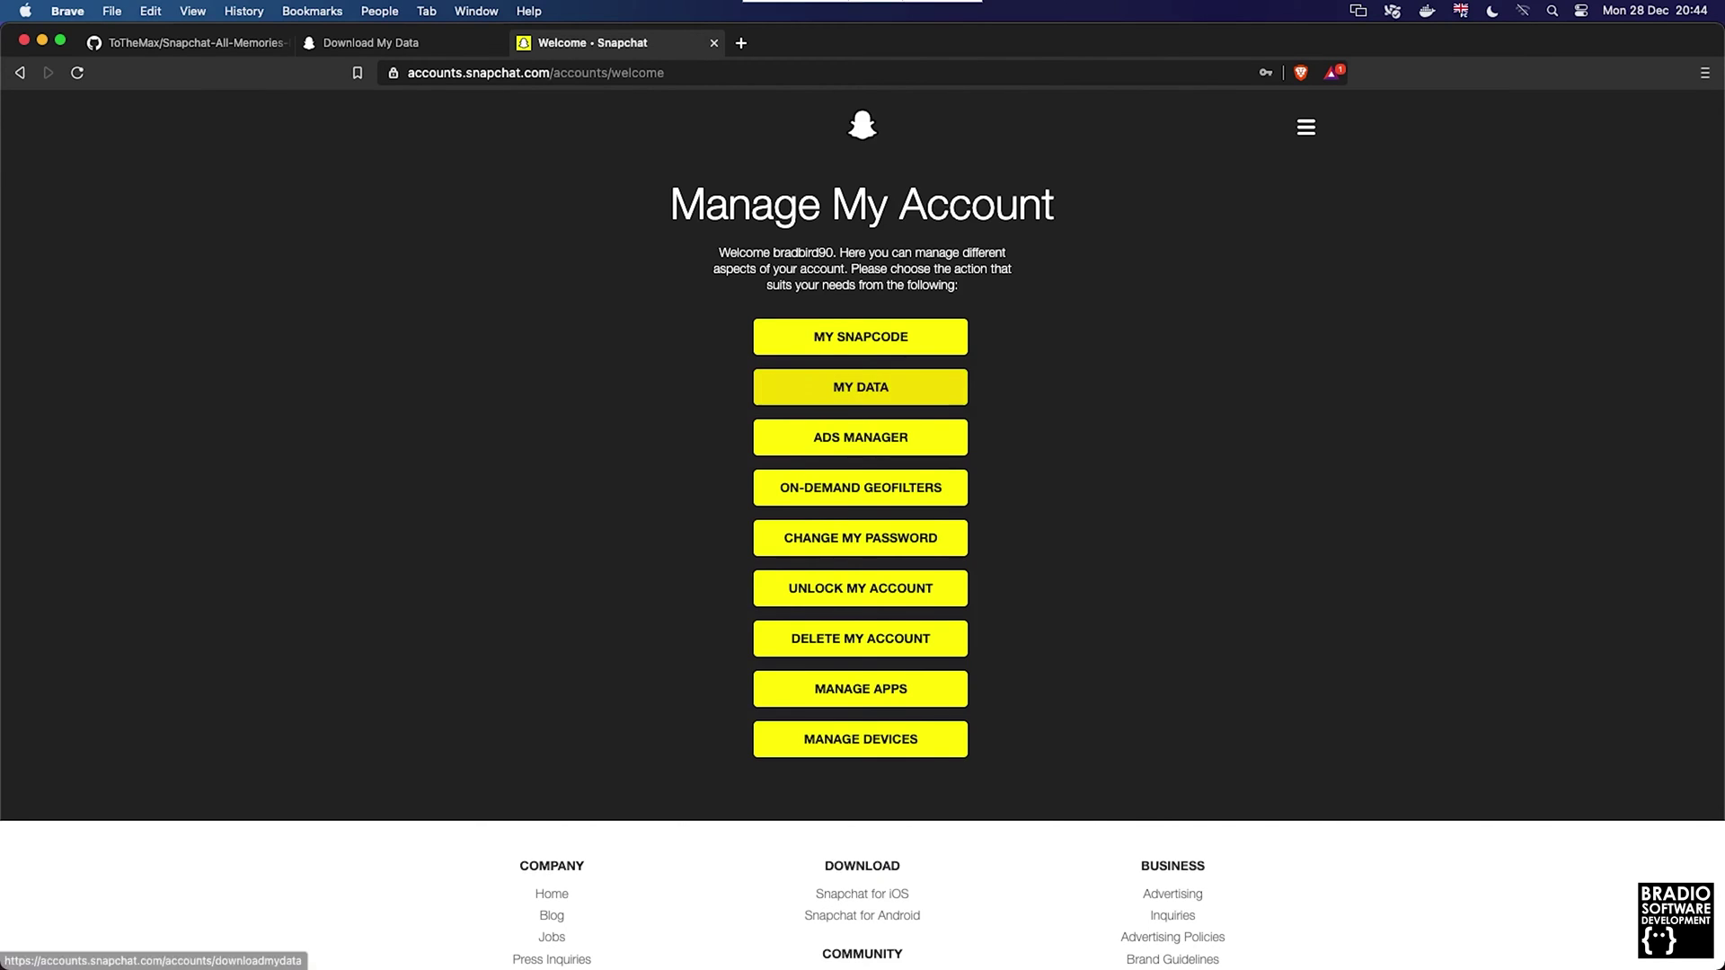
left_click(860, 387)
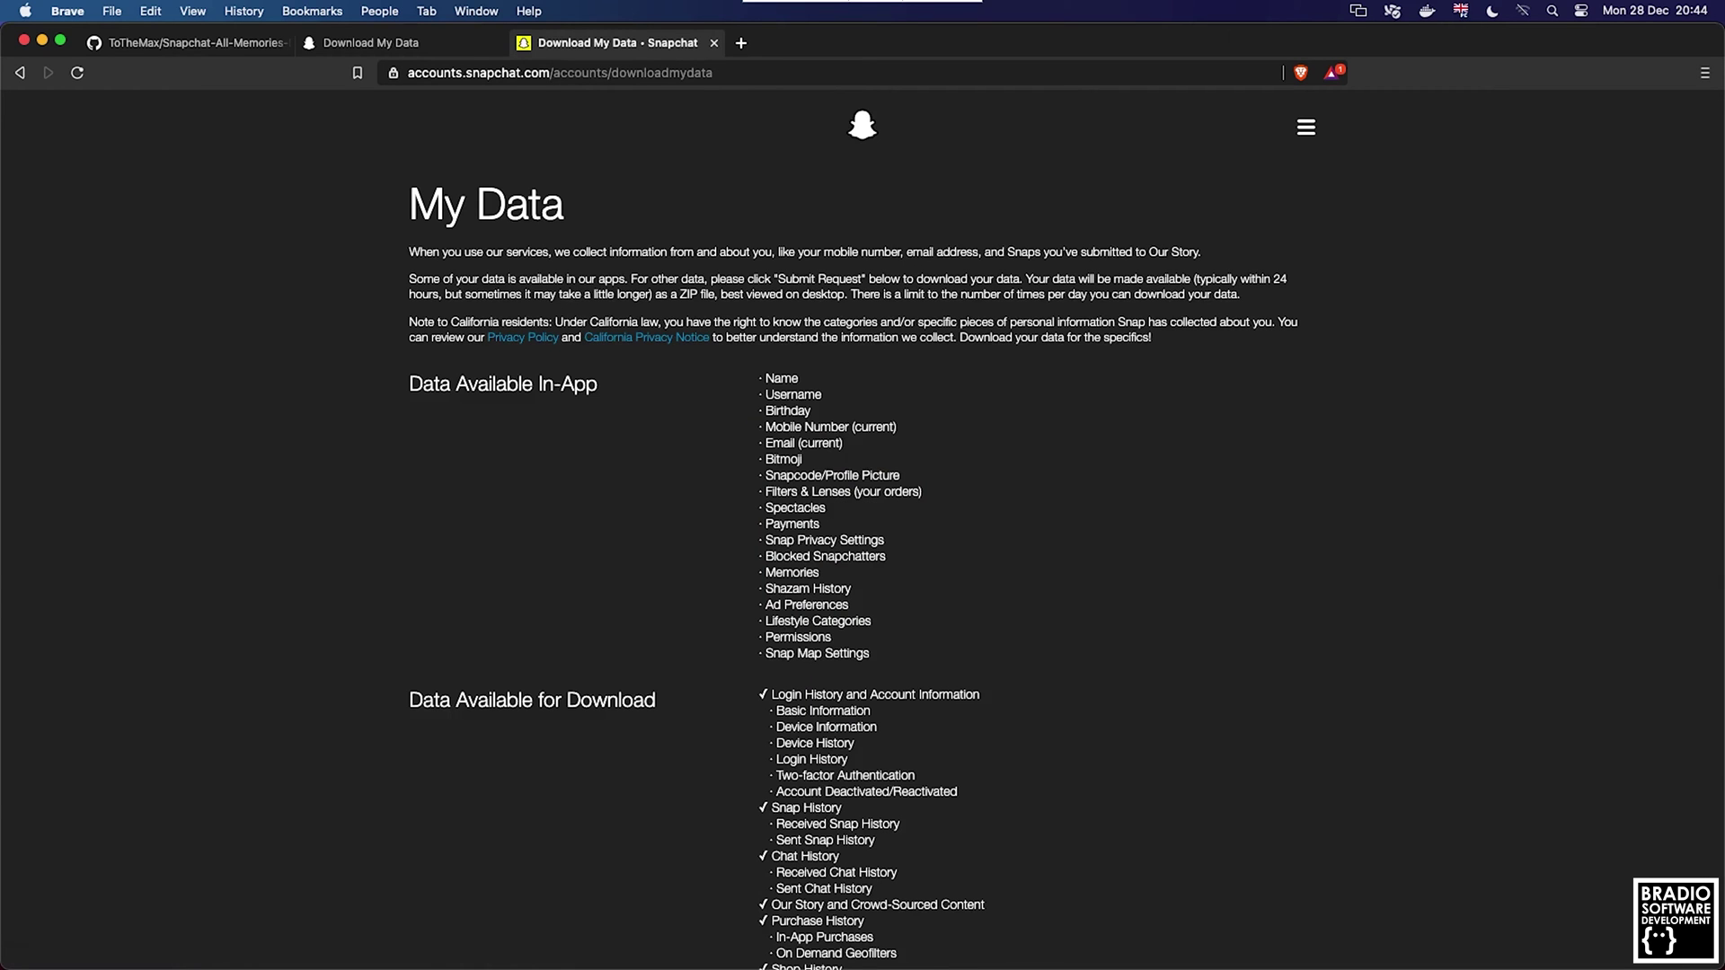
scroll(862, 530, "down", 3)
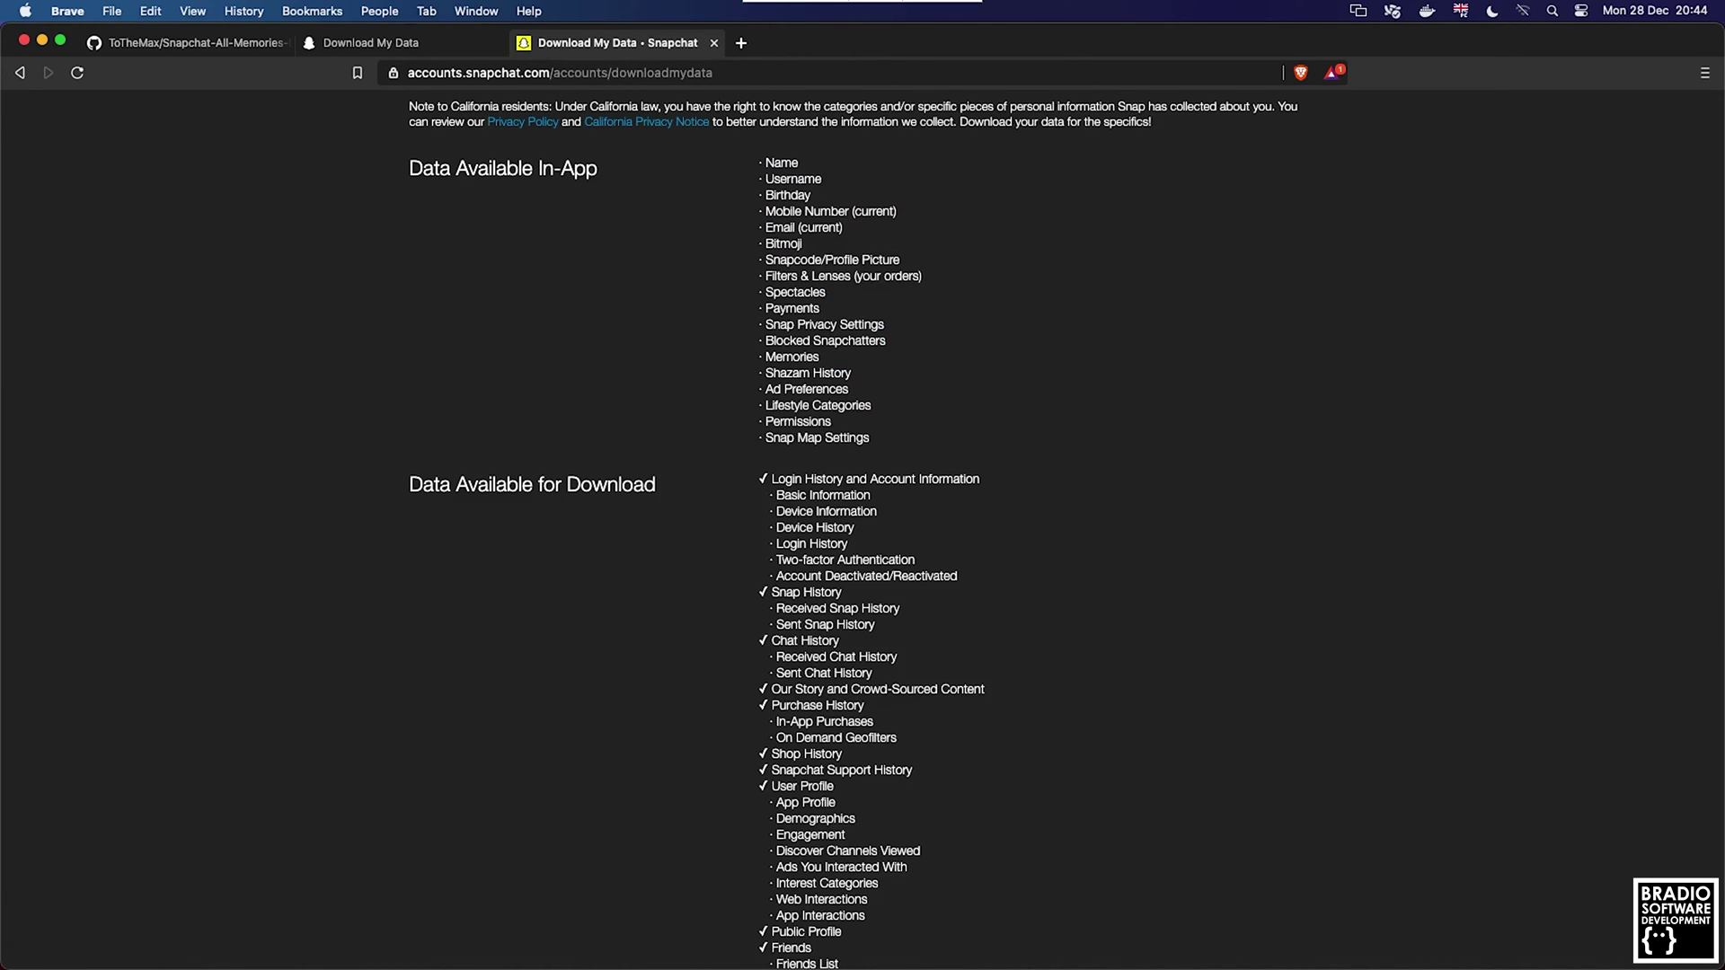
scroll(862, 530, "down", 10)
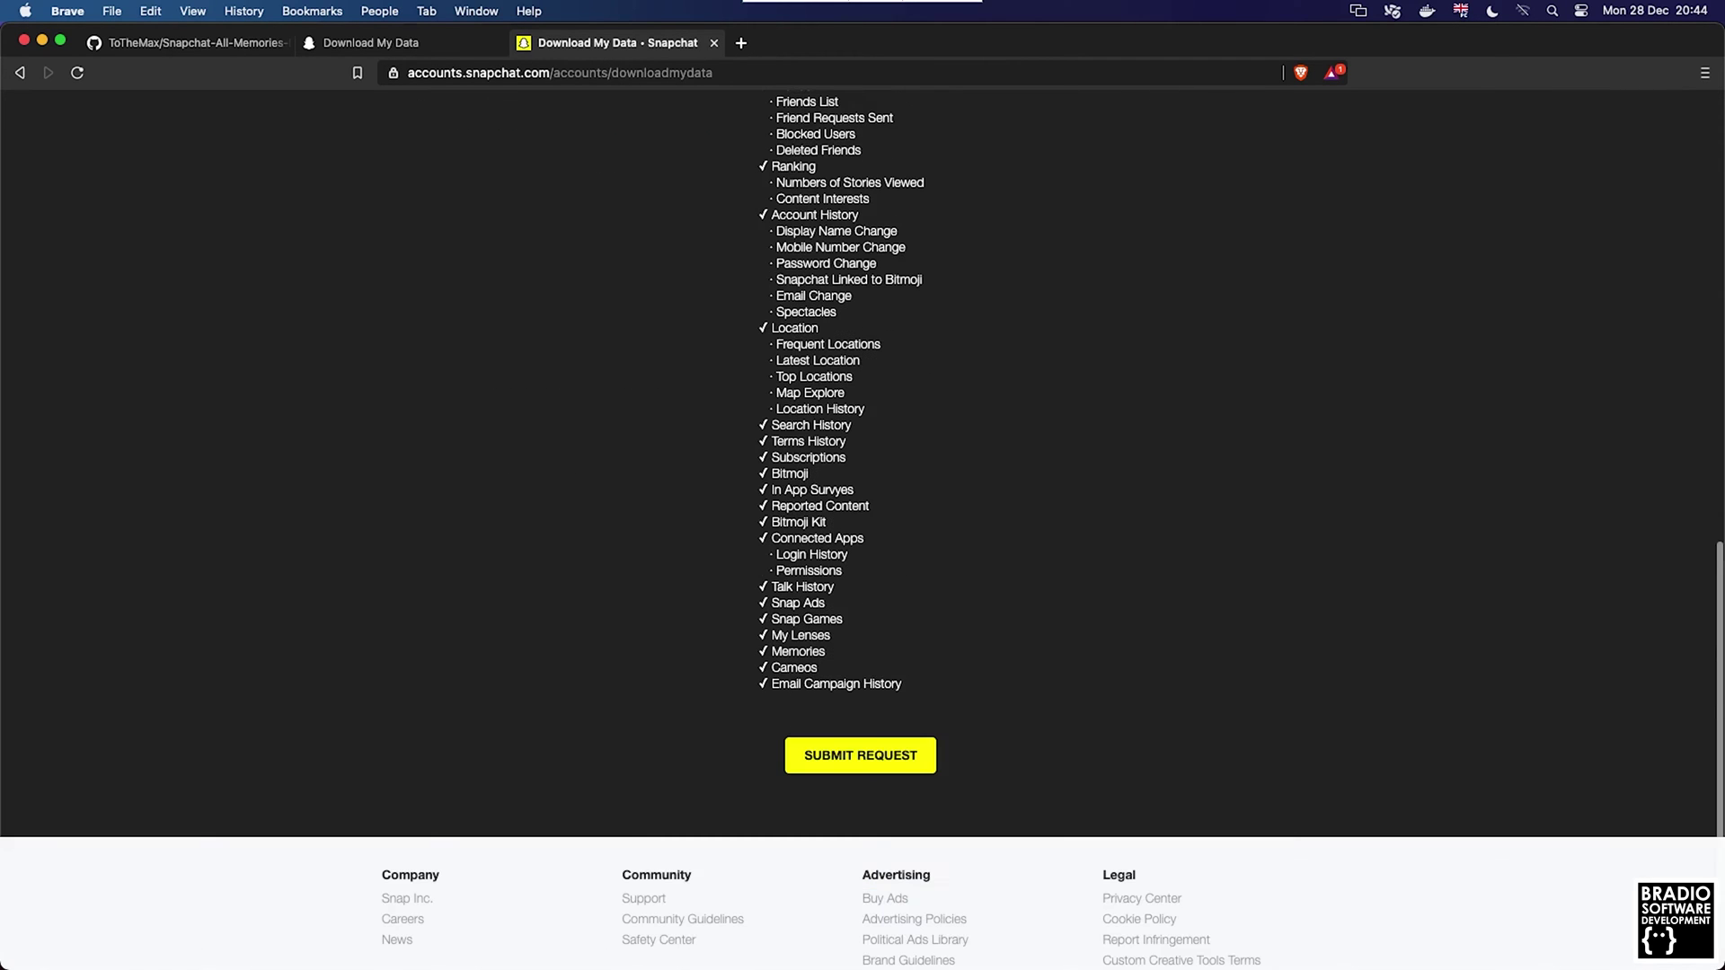
left_click(860, 755)
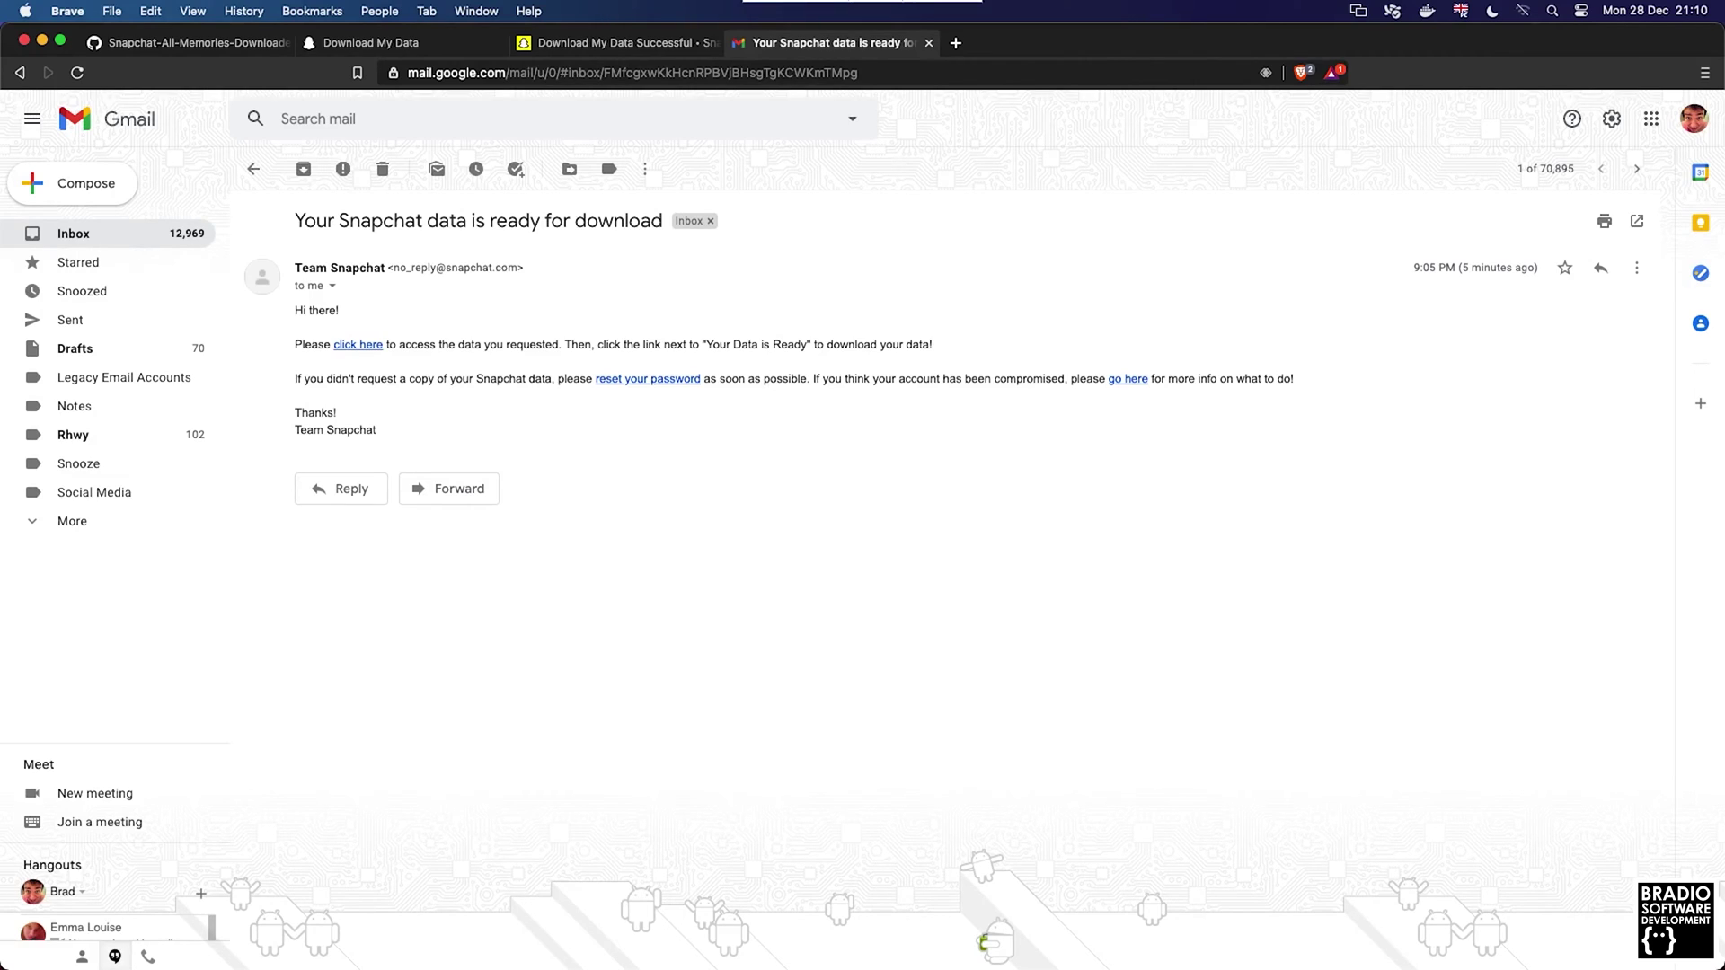
Follow the link in the 'Your Snapchat data is ready for download' email to the My Data page.
left_click_drag(295, 221, 663, 221)
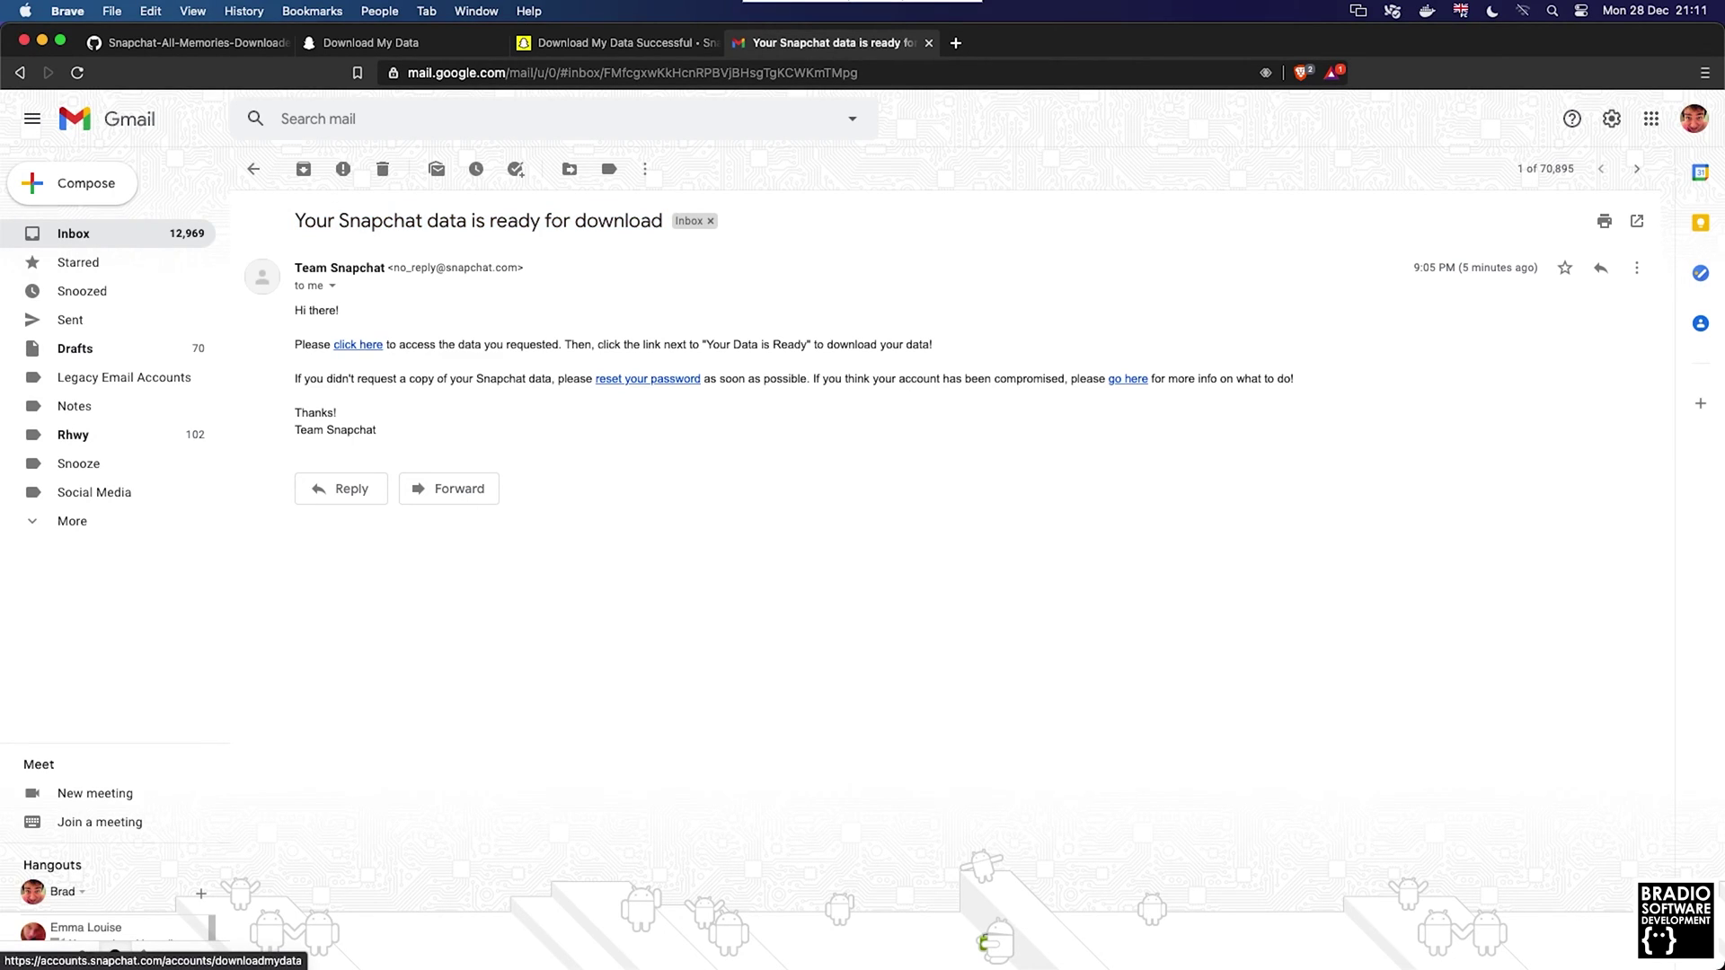
left_click(369, 345)
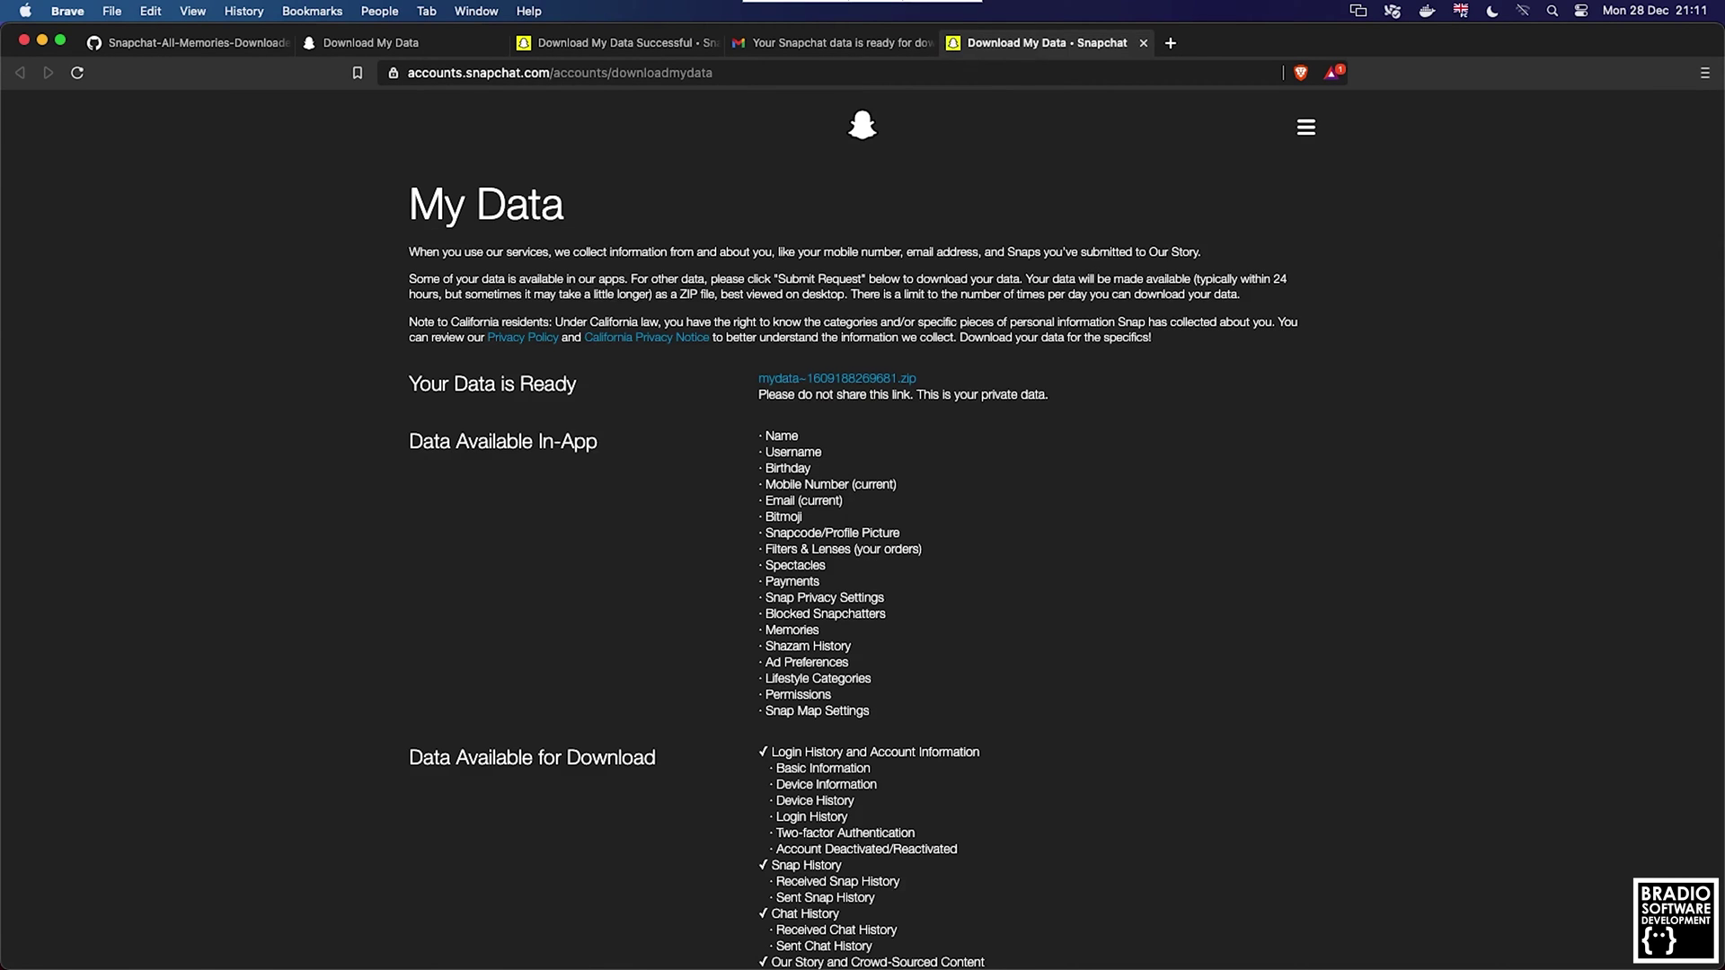
Close the request confirmation tab and download the mydata ZIP into Downloads.
scroll(863, 539, "down", 3)
left_click_drag(1048, 288, 410, 270)
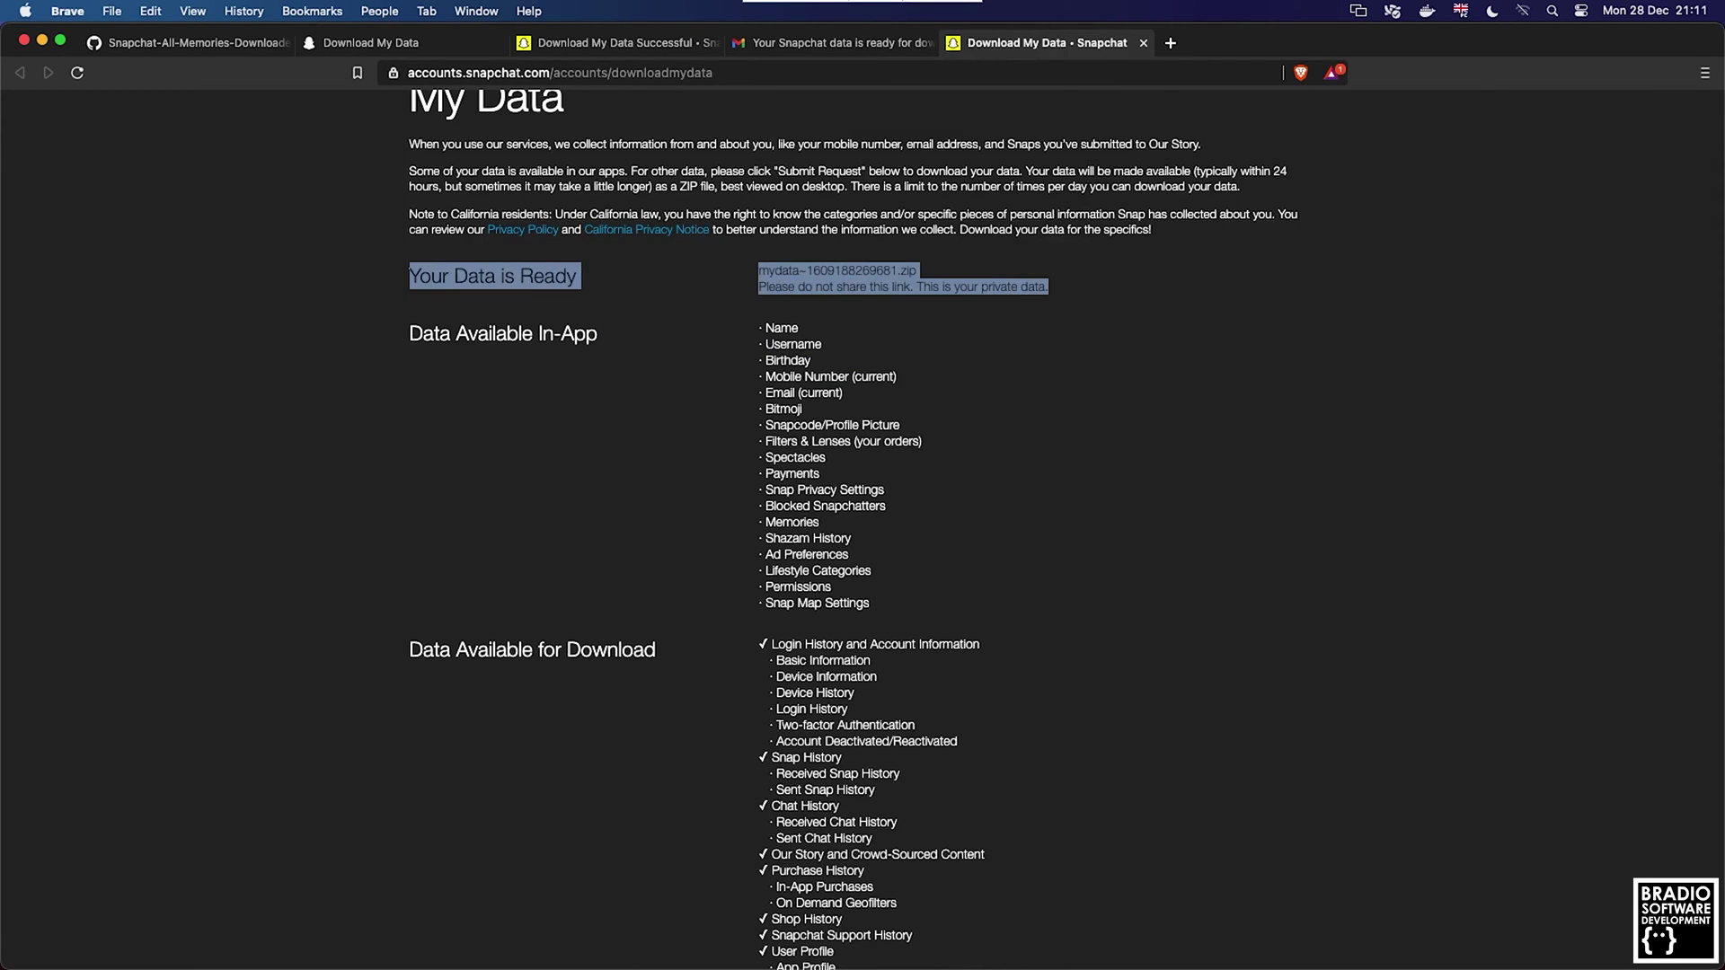
scroll(863, 539, "up", 3)
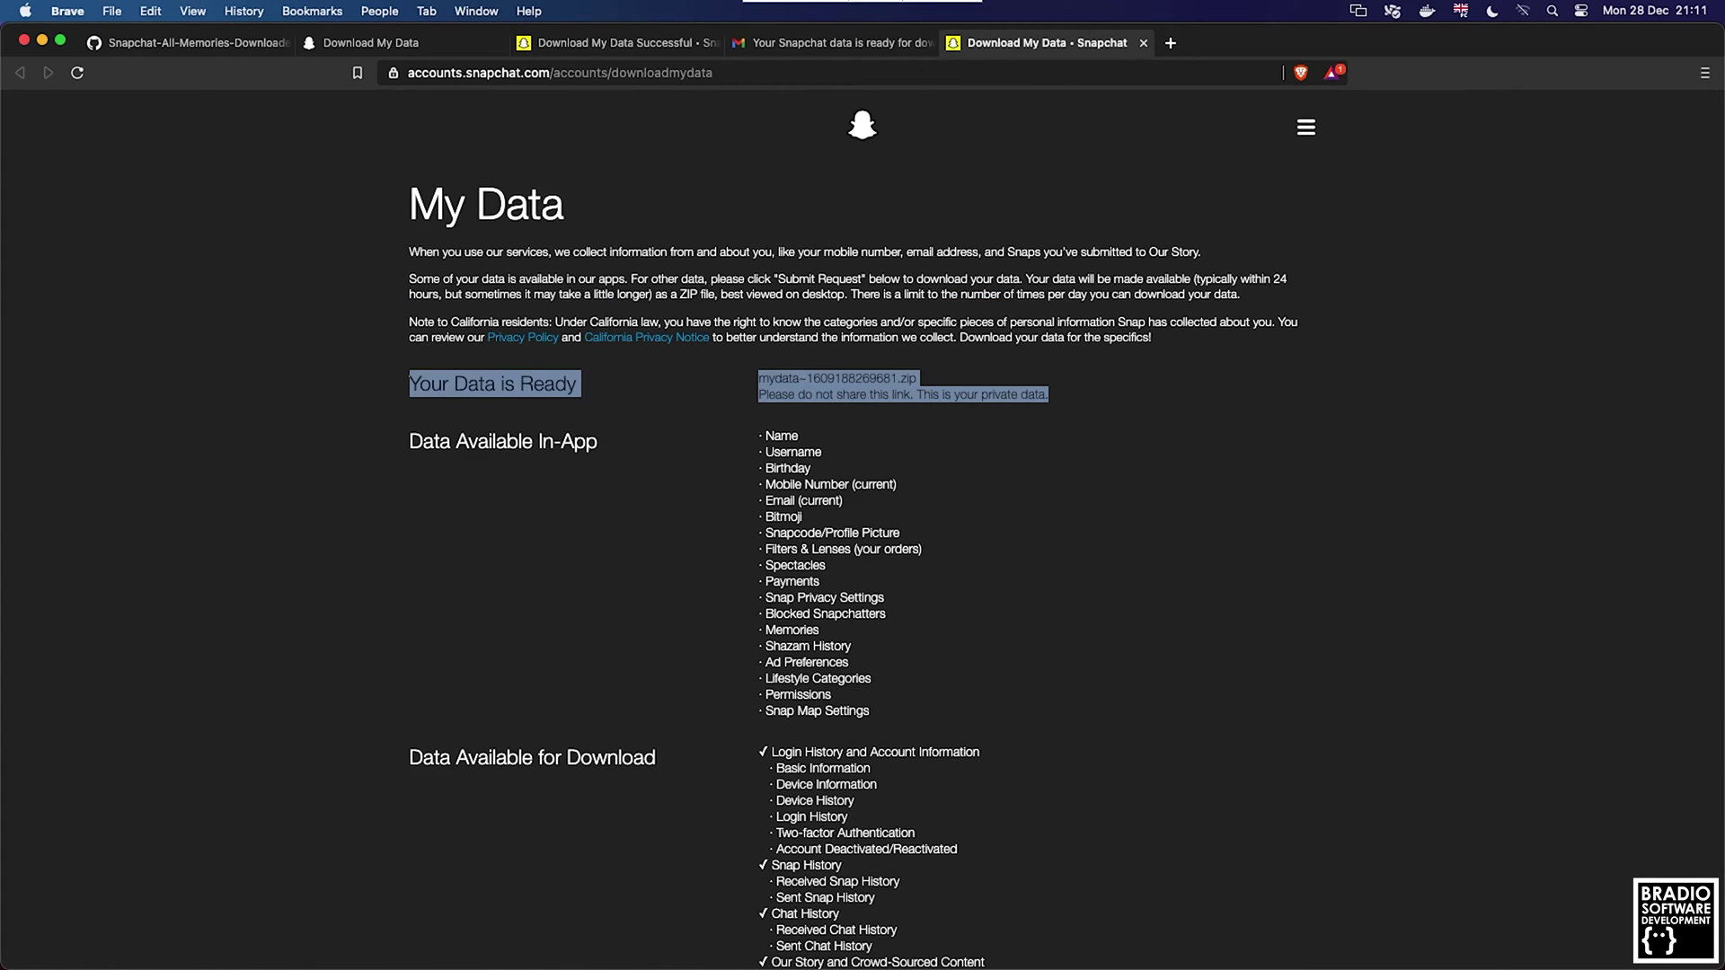
left_click(714, 43)
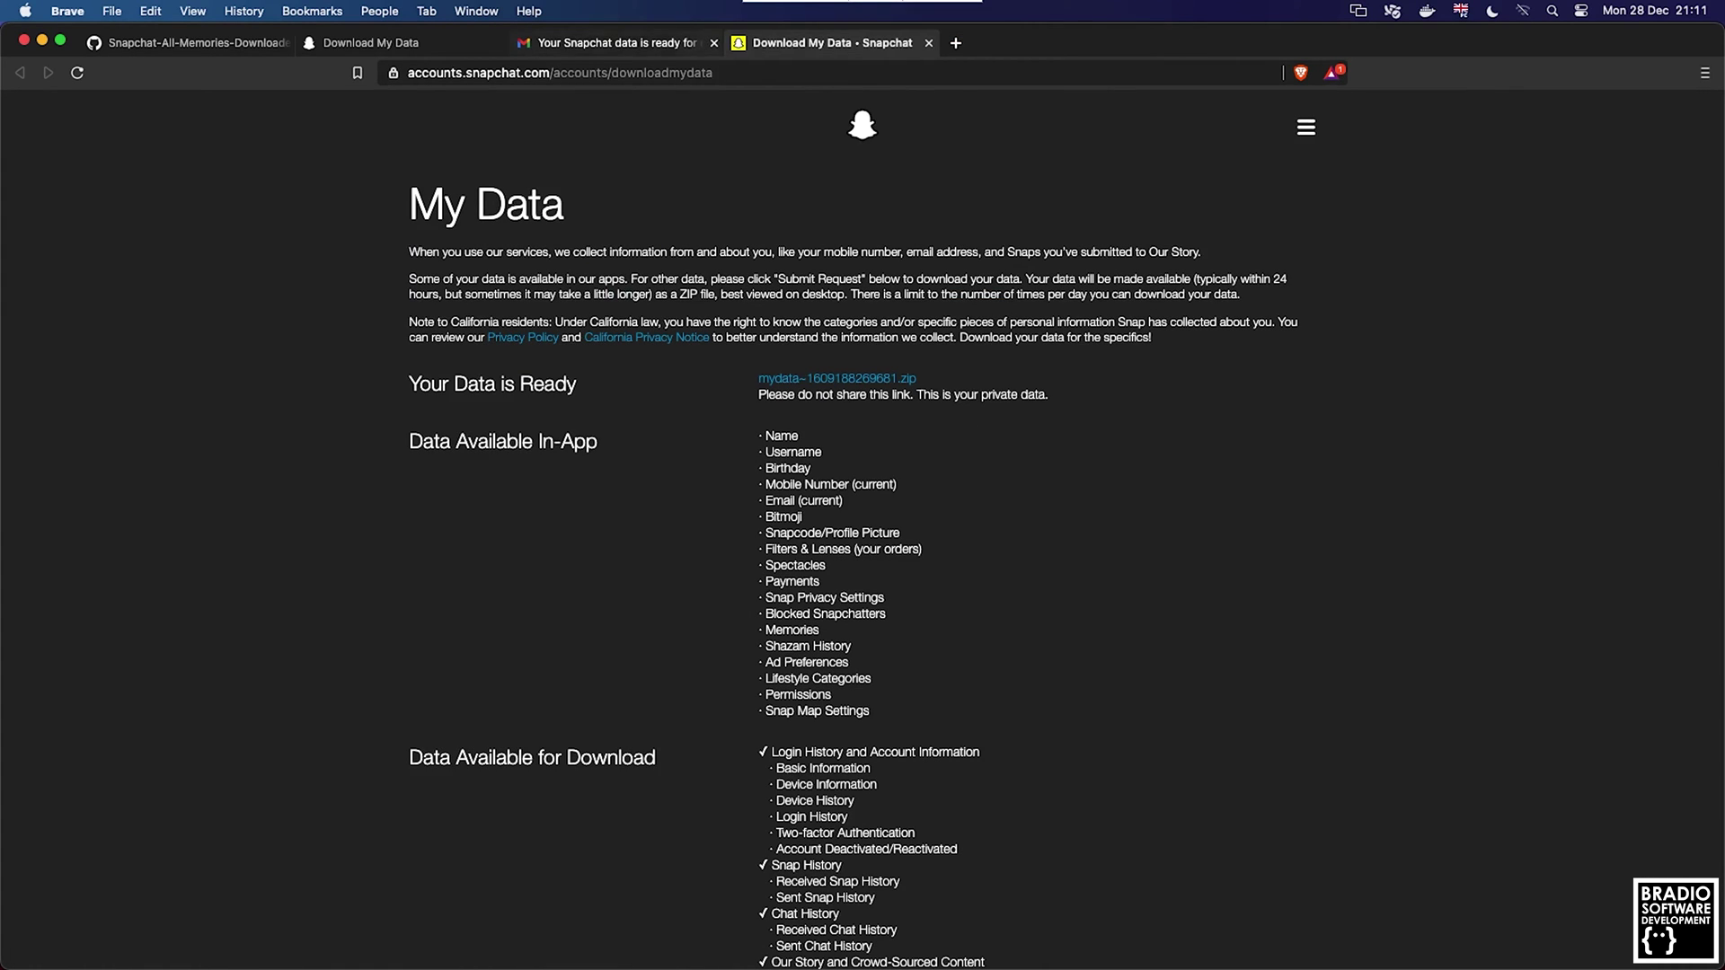
left_click(838, 379)
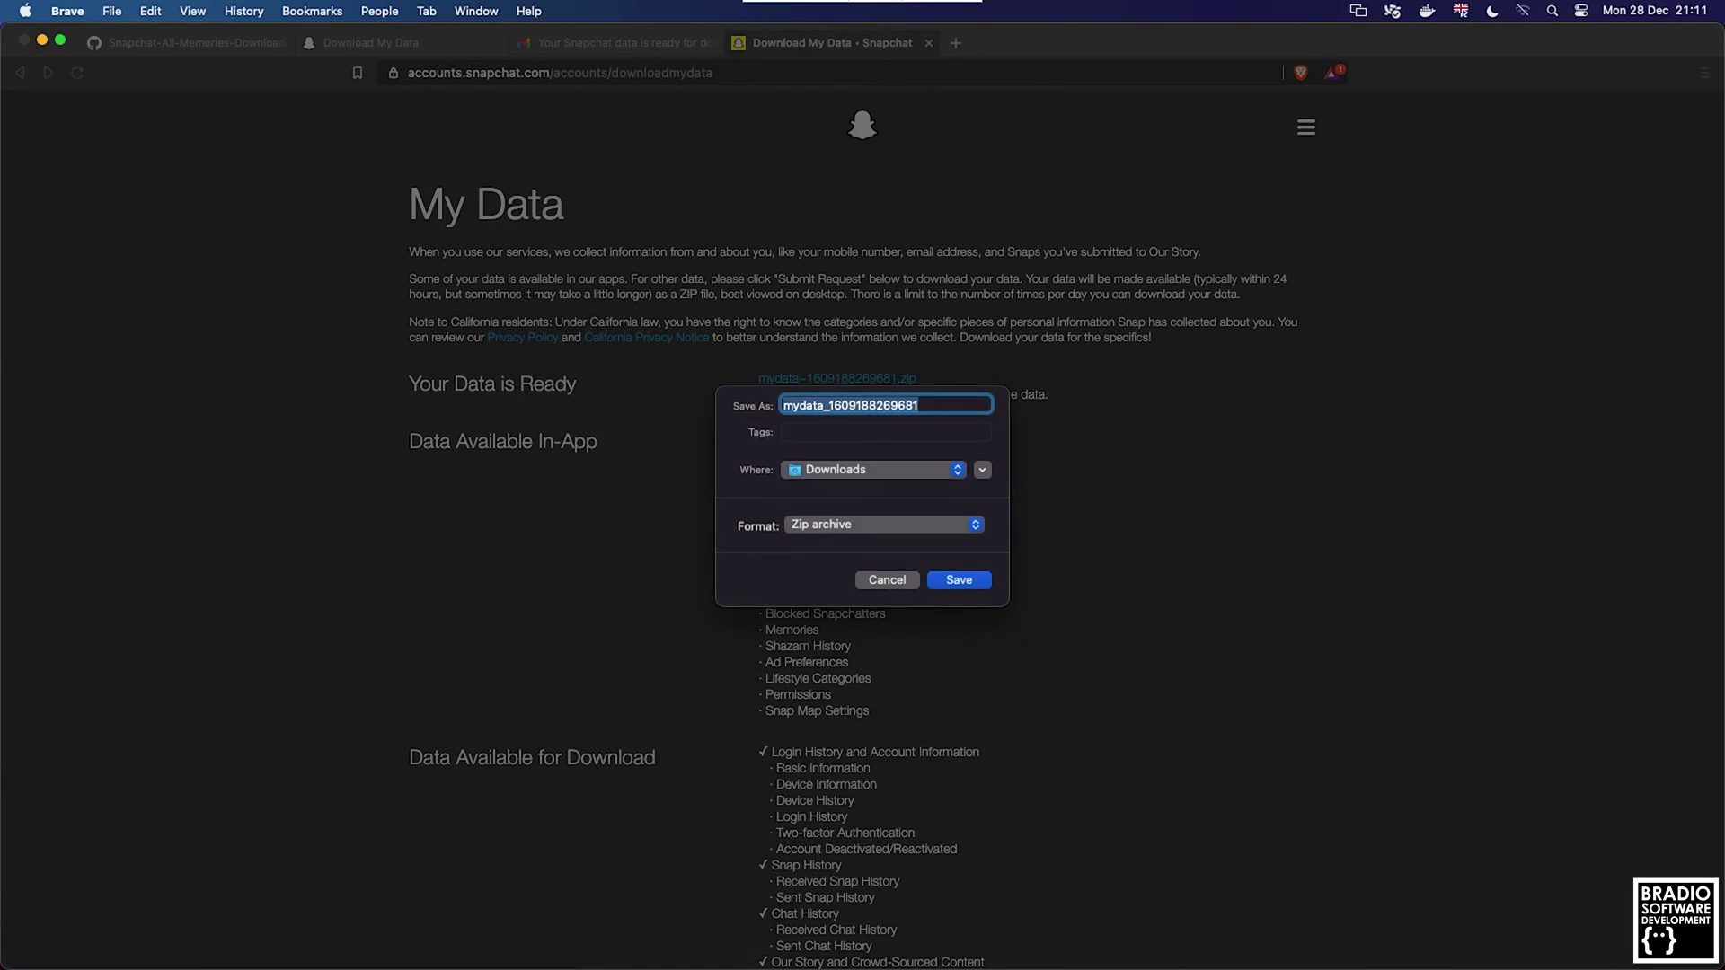
key("Return")
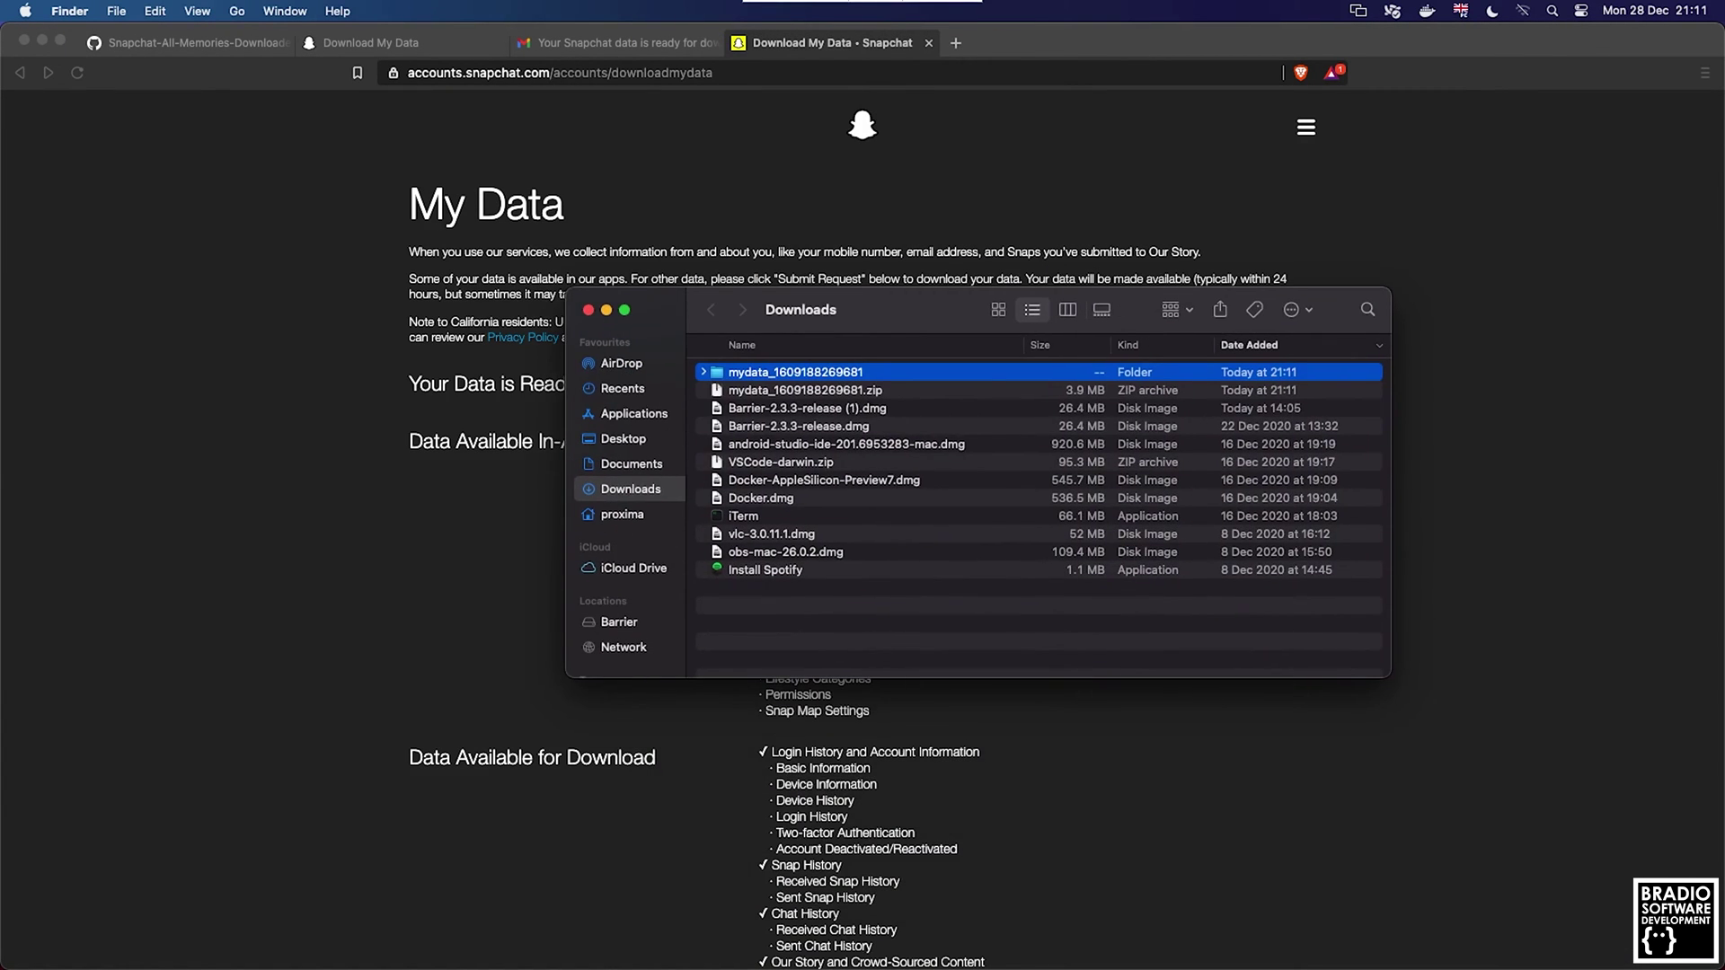
Open index.html from the extracted mydata folder in Safari with Cmd+O.
key("Right")
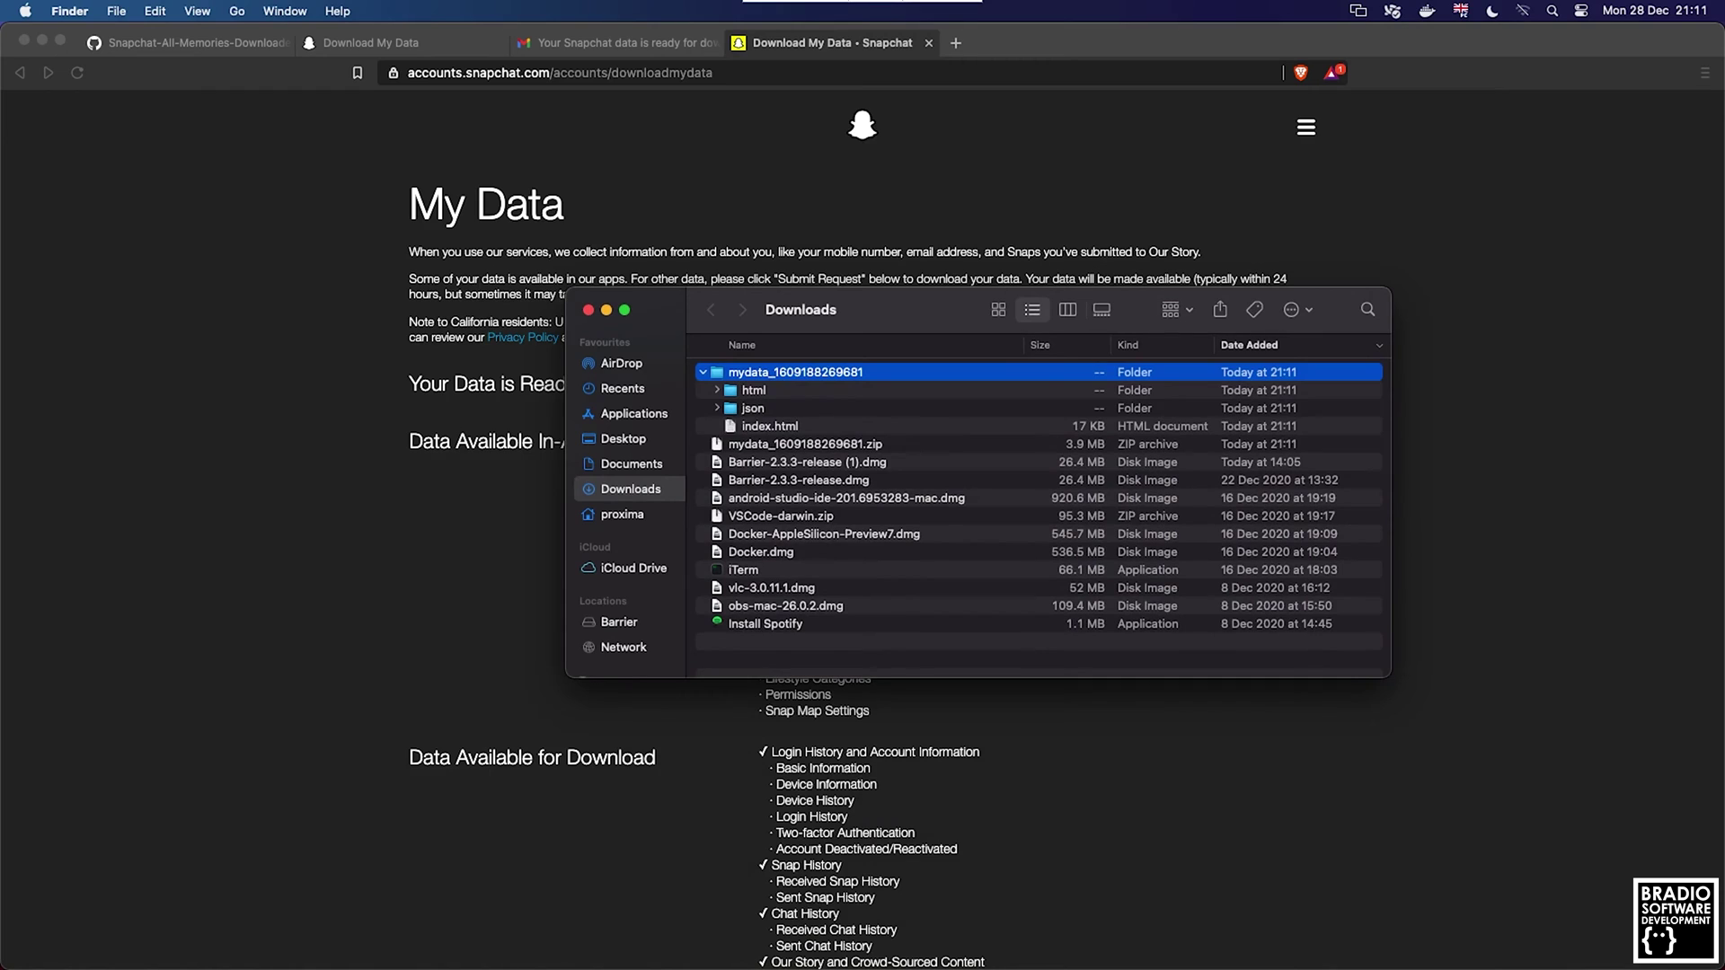
key("Down")
key("Down")
key("Down")
key("super+o")
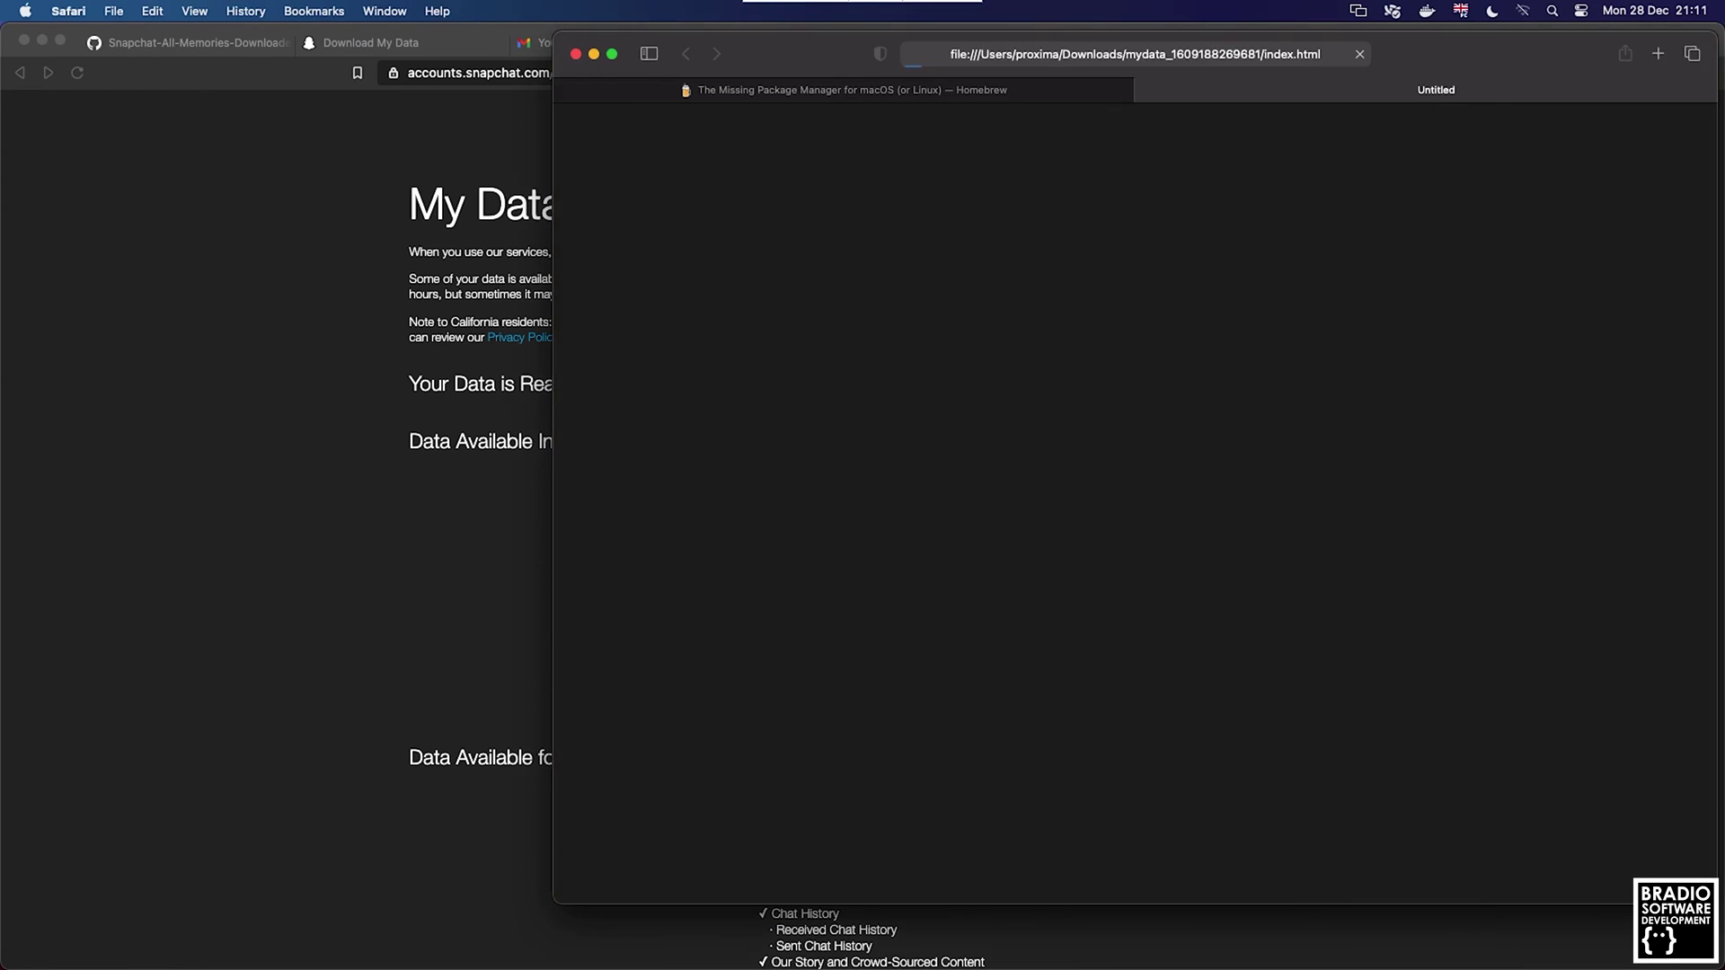
Review Basic Information, selecting the display name and the WIFI, CELL connection type.
scroll(1135, 503, "down", 15)
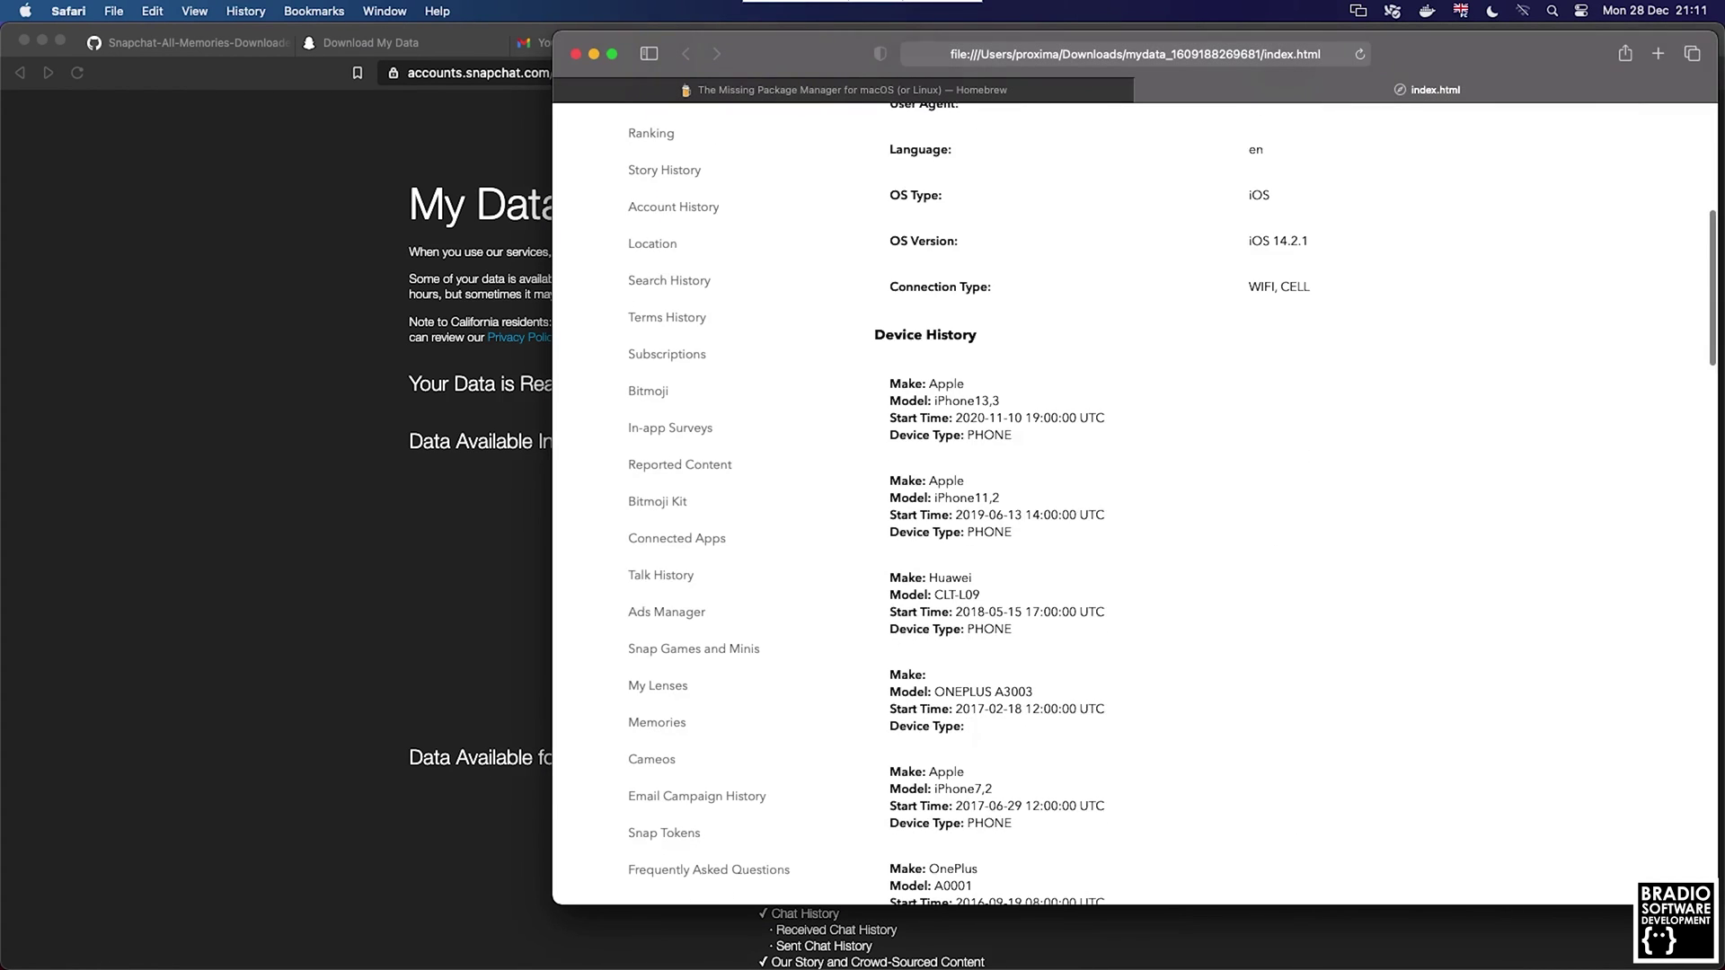
scroll(1135, 503, "up", 15)
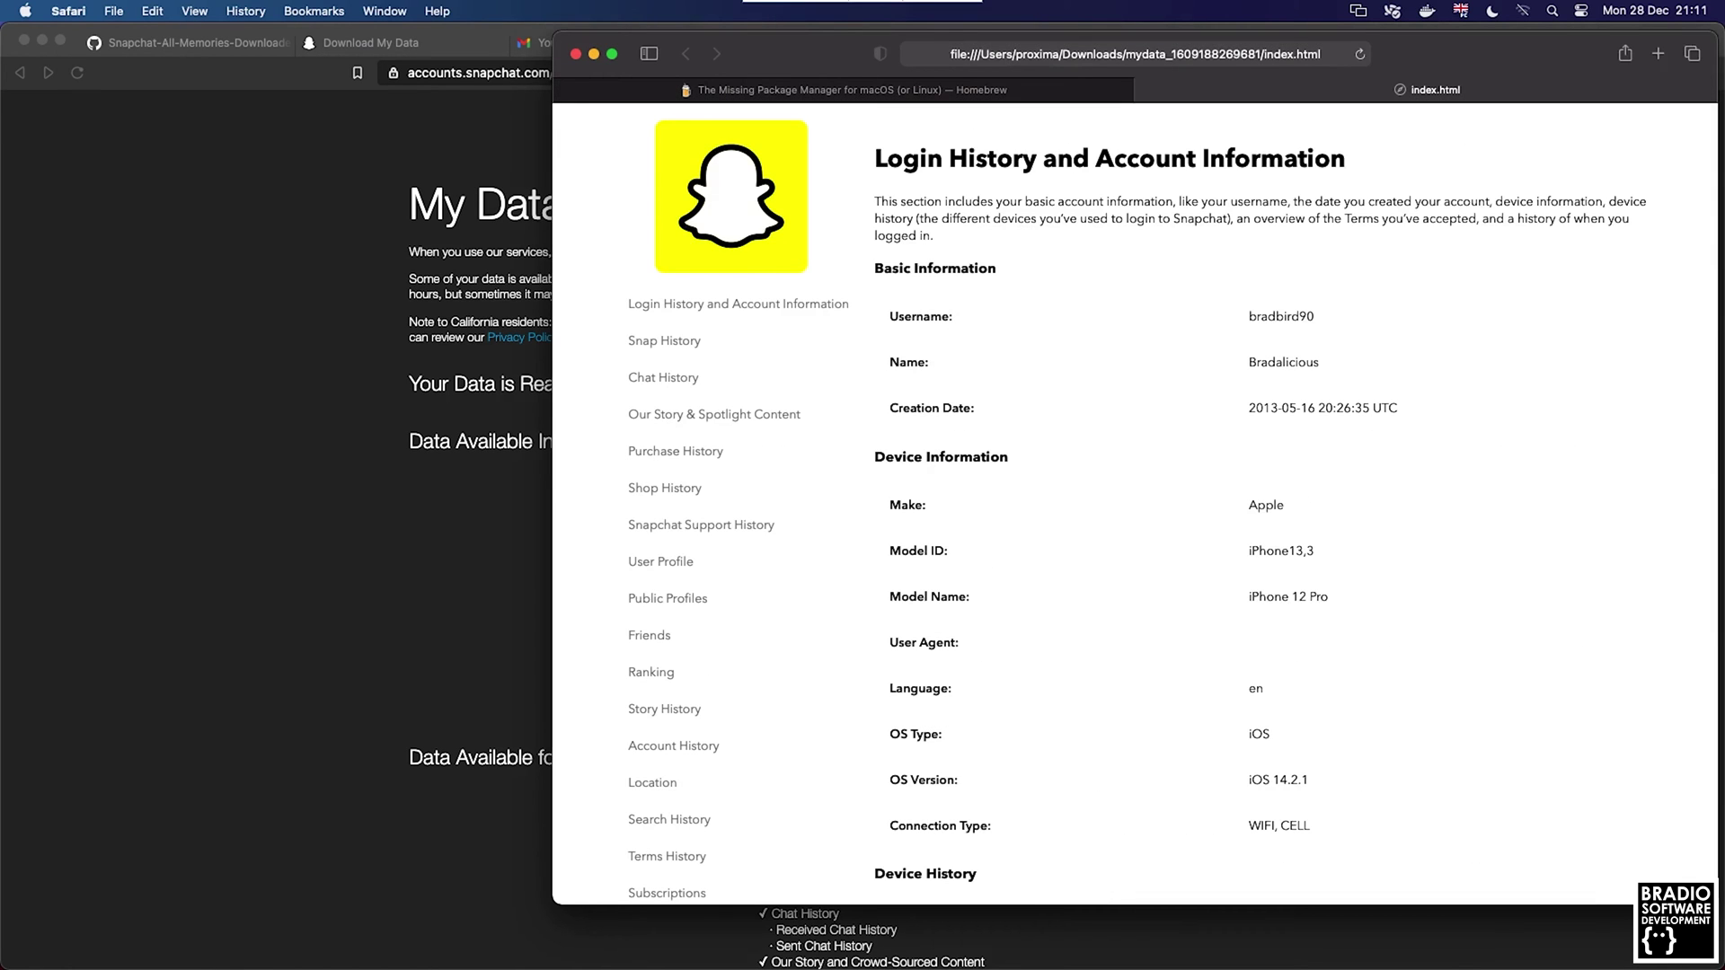
triple_click(1283, 362)
left_click(1283, 362)
left_click_drag(1310, 825, 1249, 826)
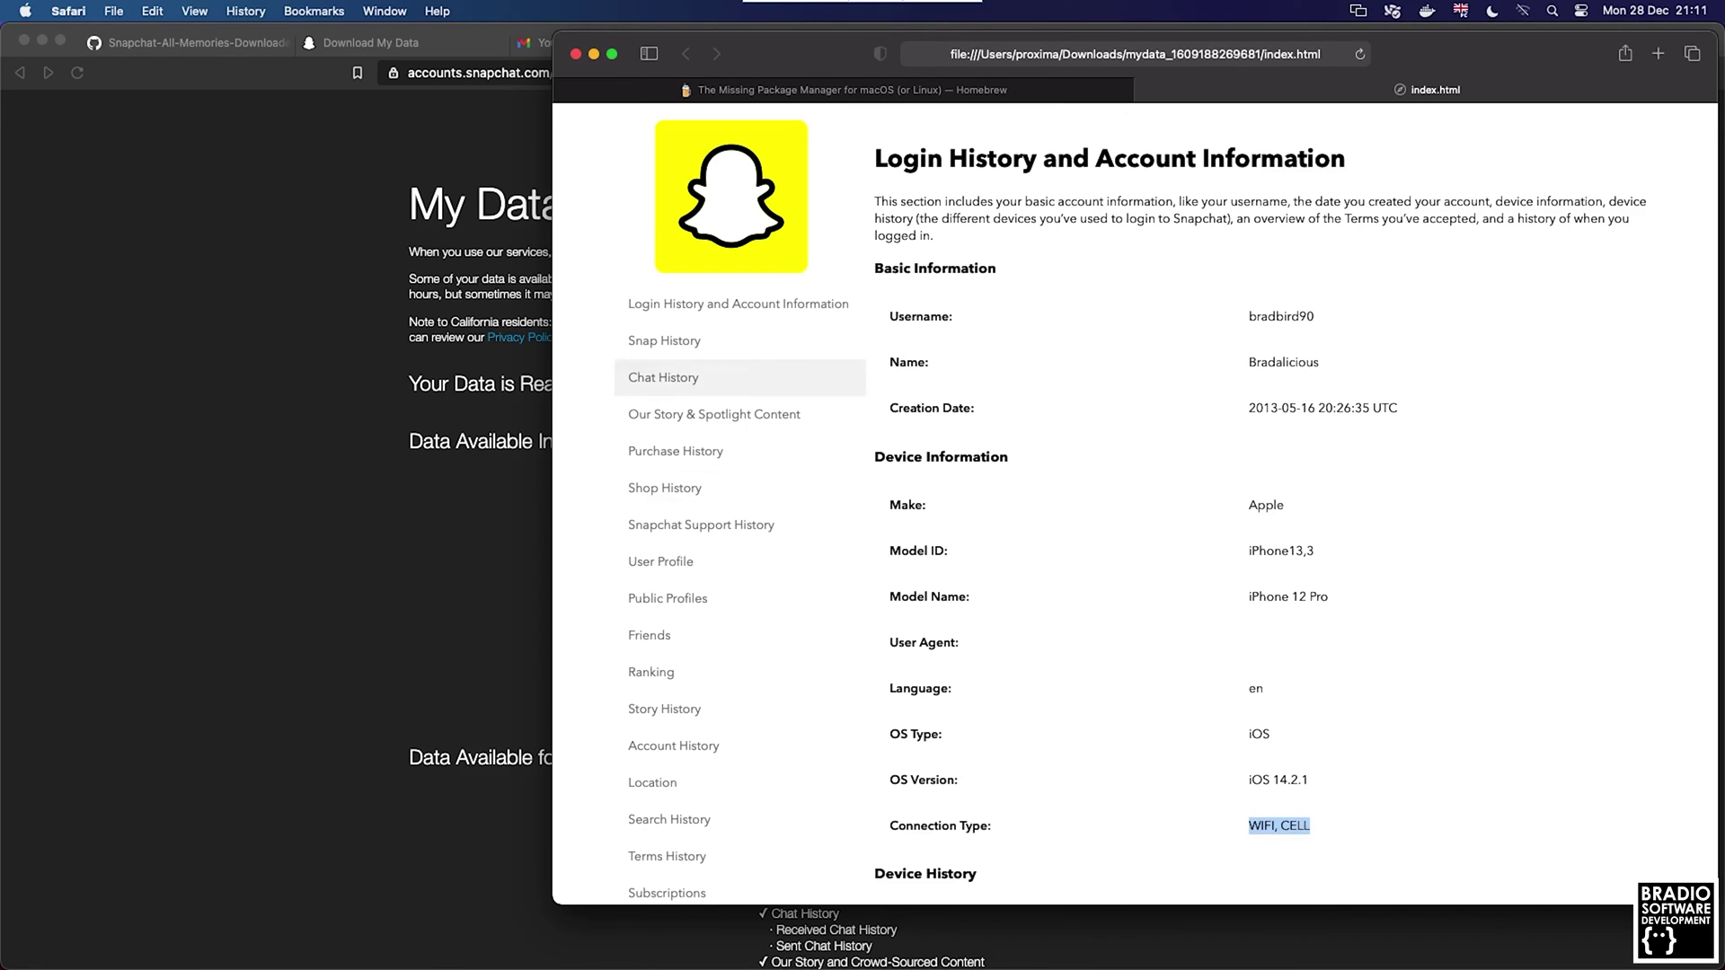
Browse the Snap History and Location pages of the exported data.
left_click(663, 377)
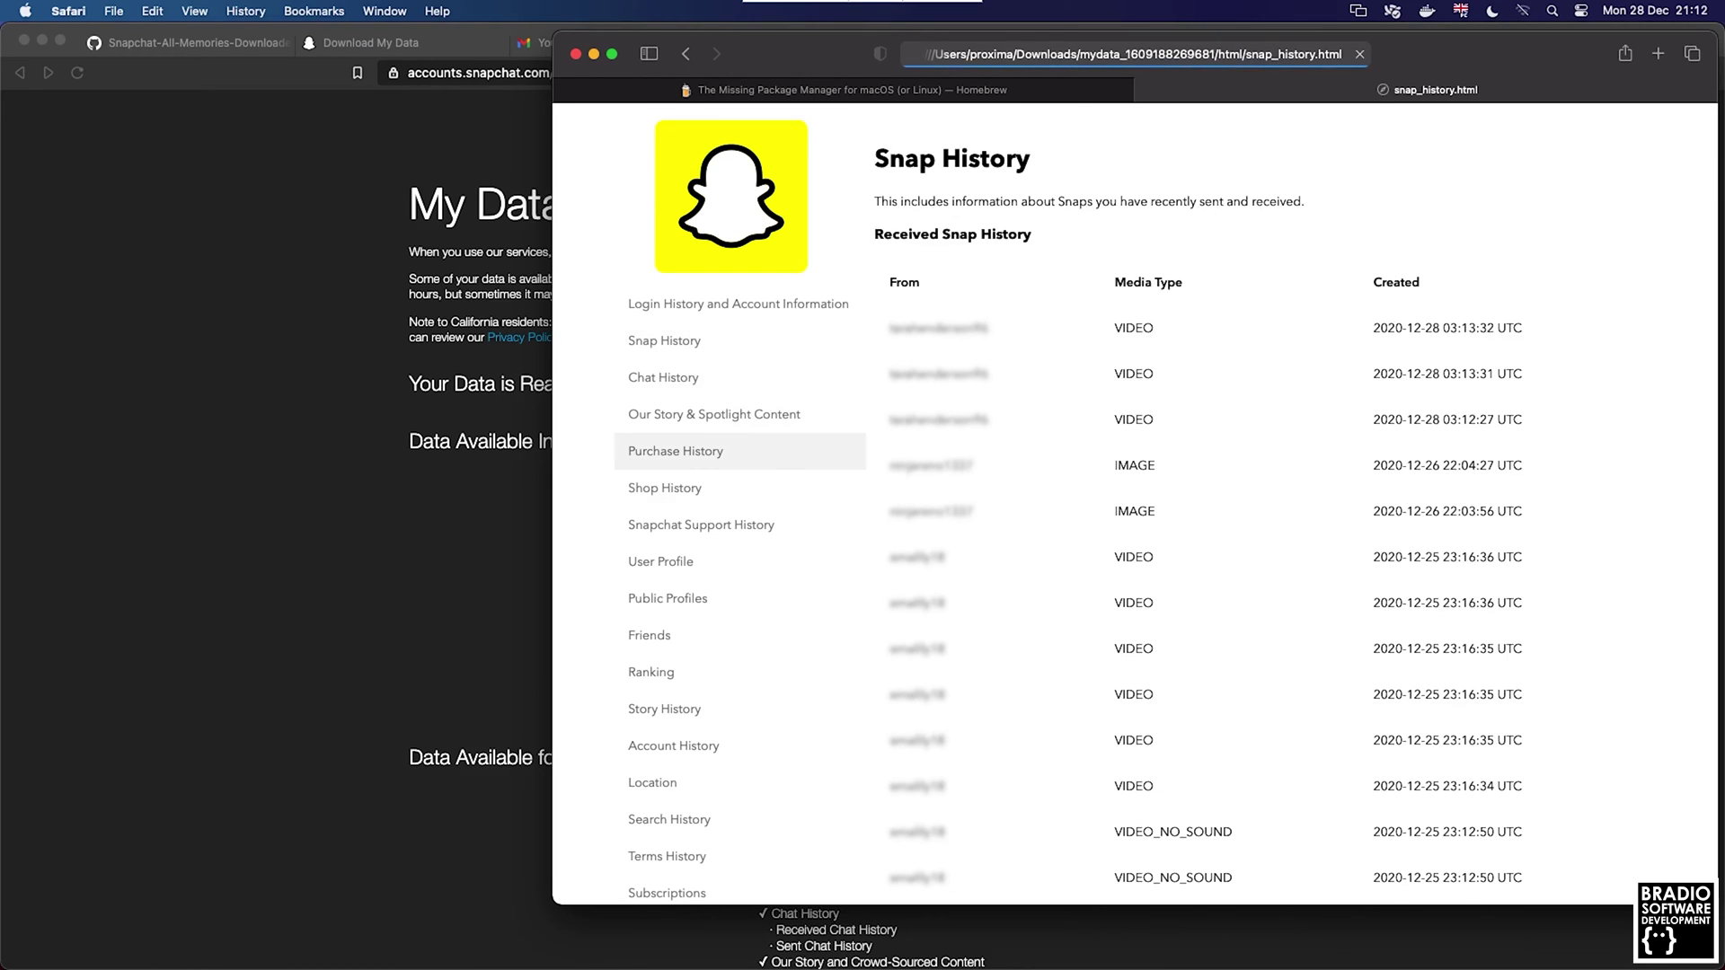
scroll(736, 719, "down", 3)
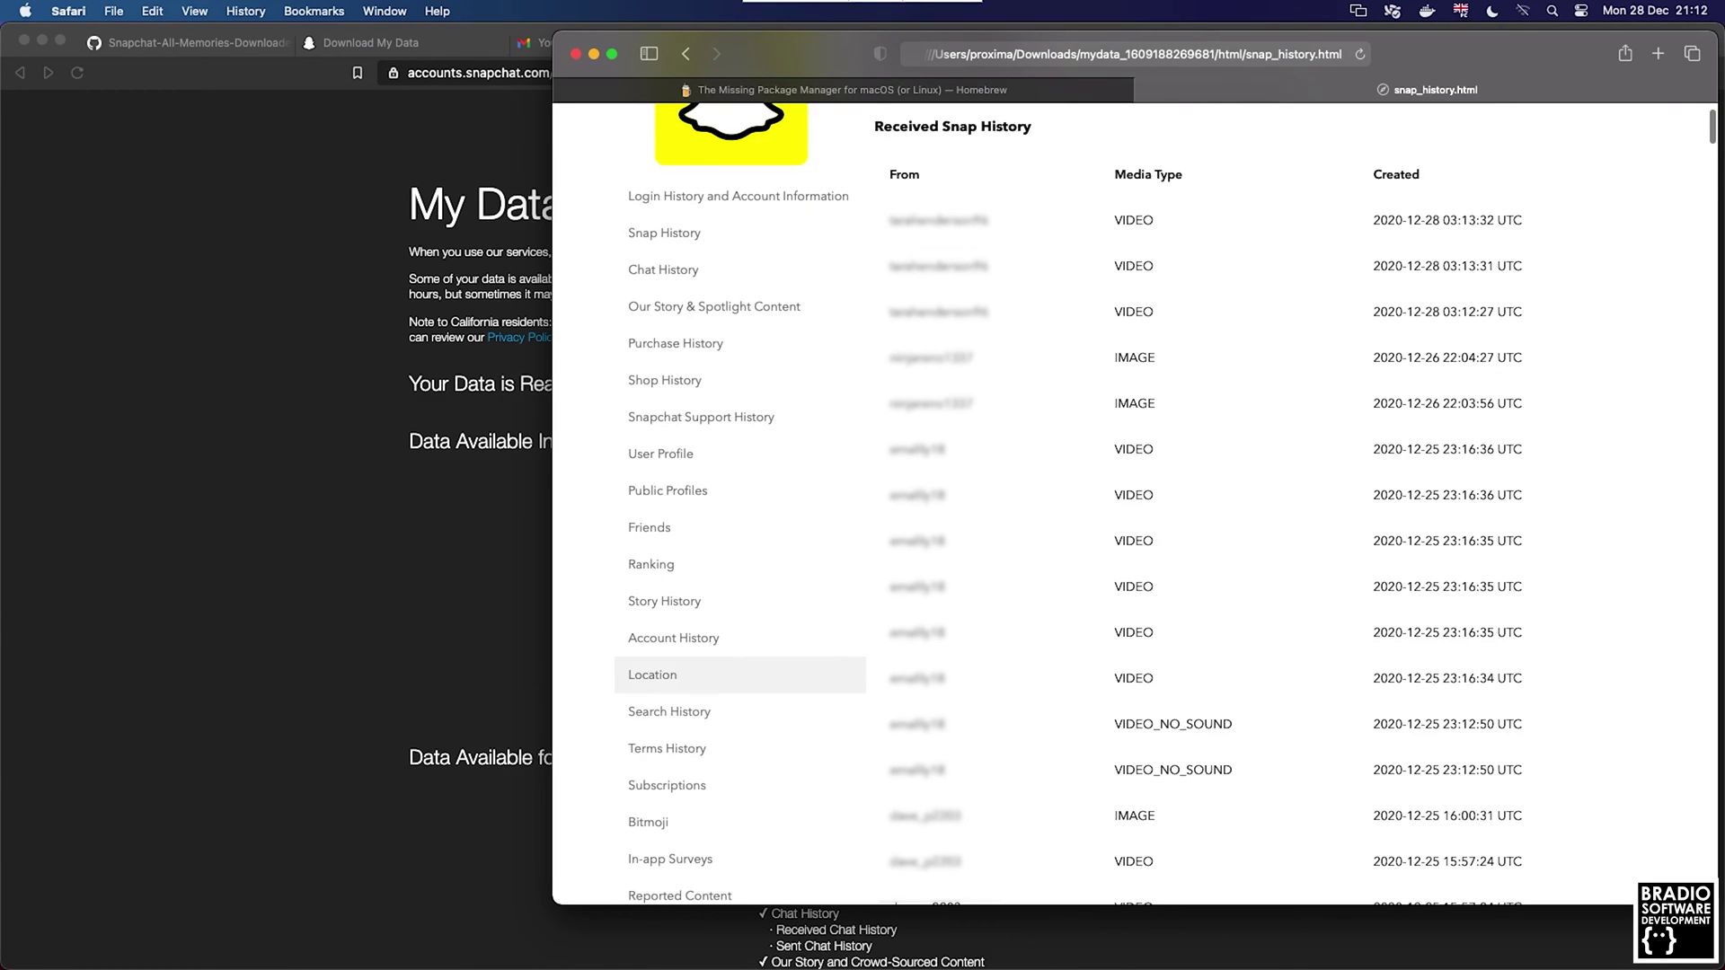
left_click(652, 674)
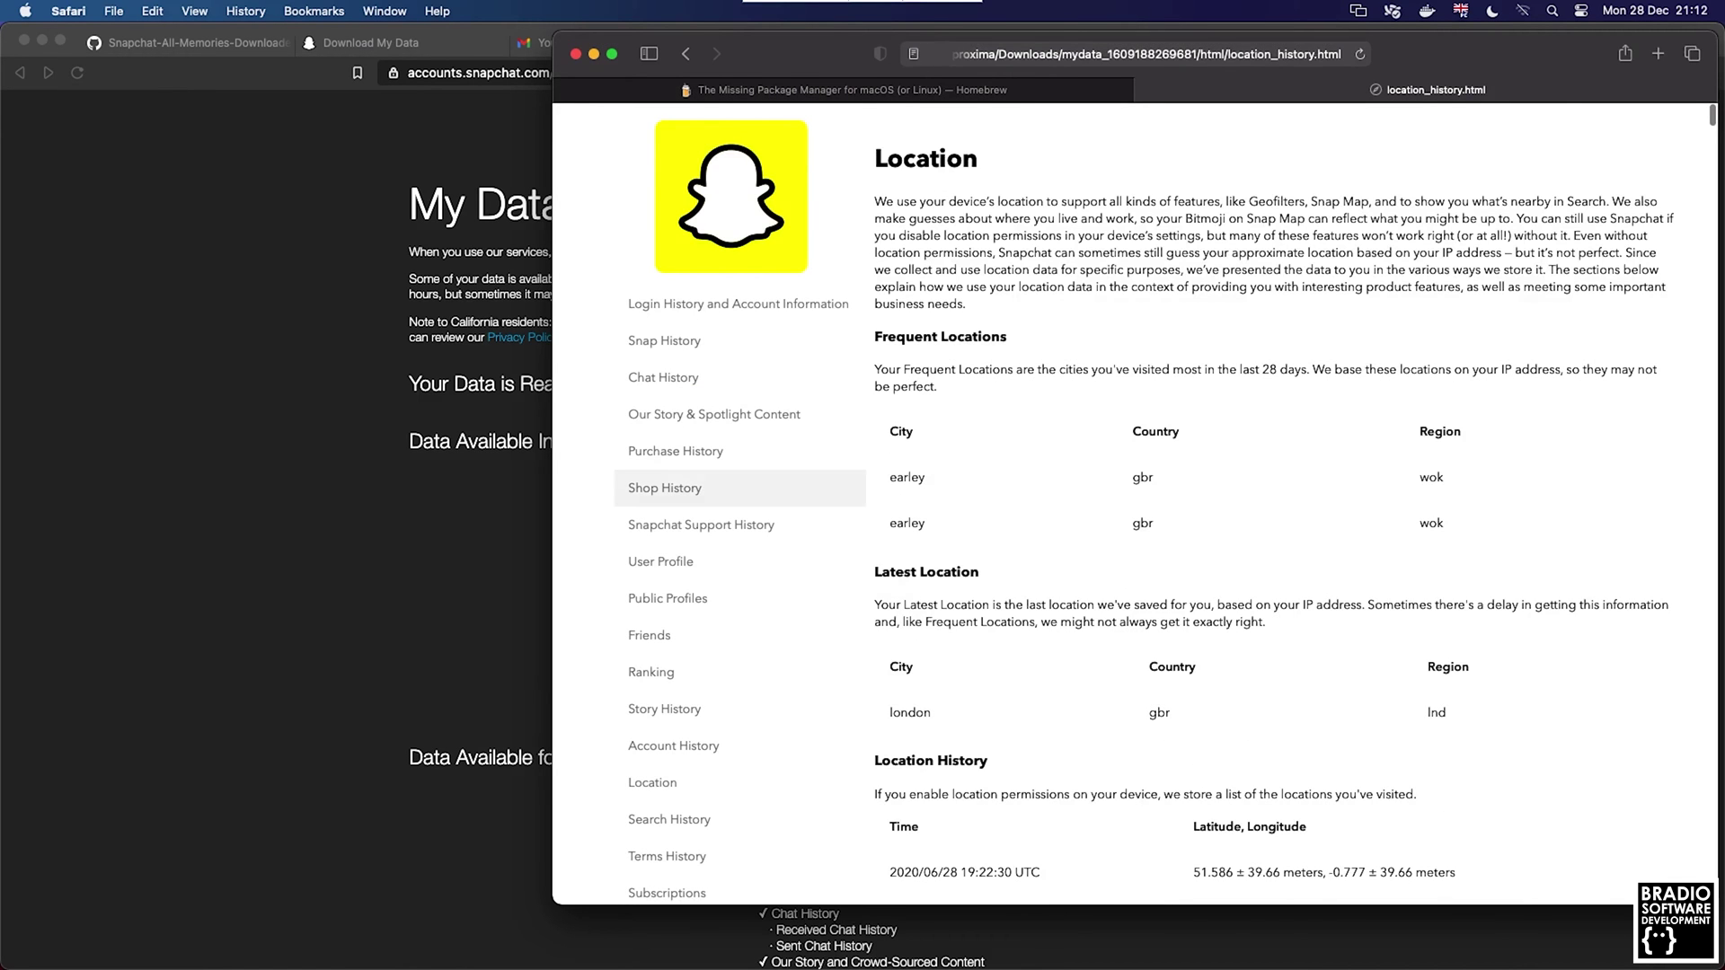
scroll(683, 494, "down", 10)
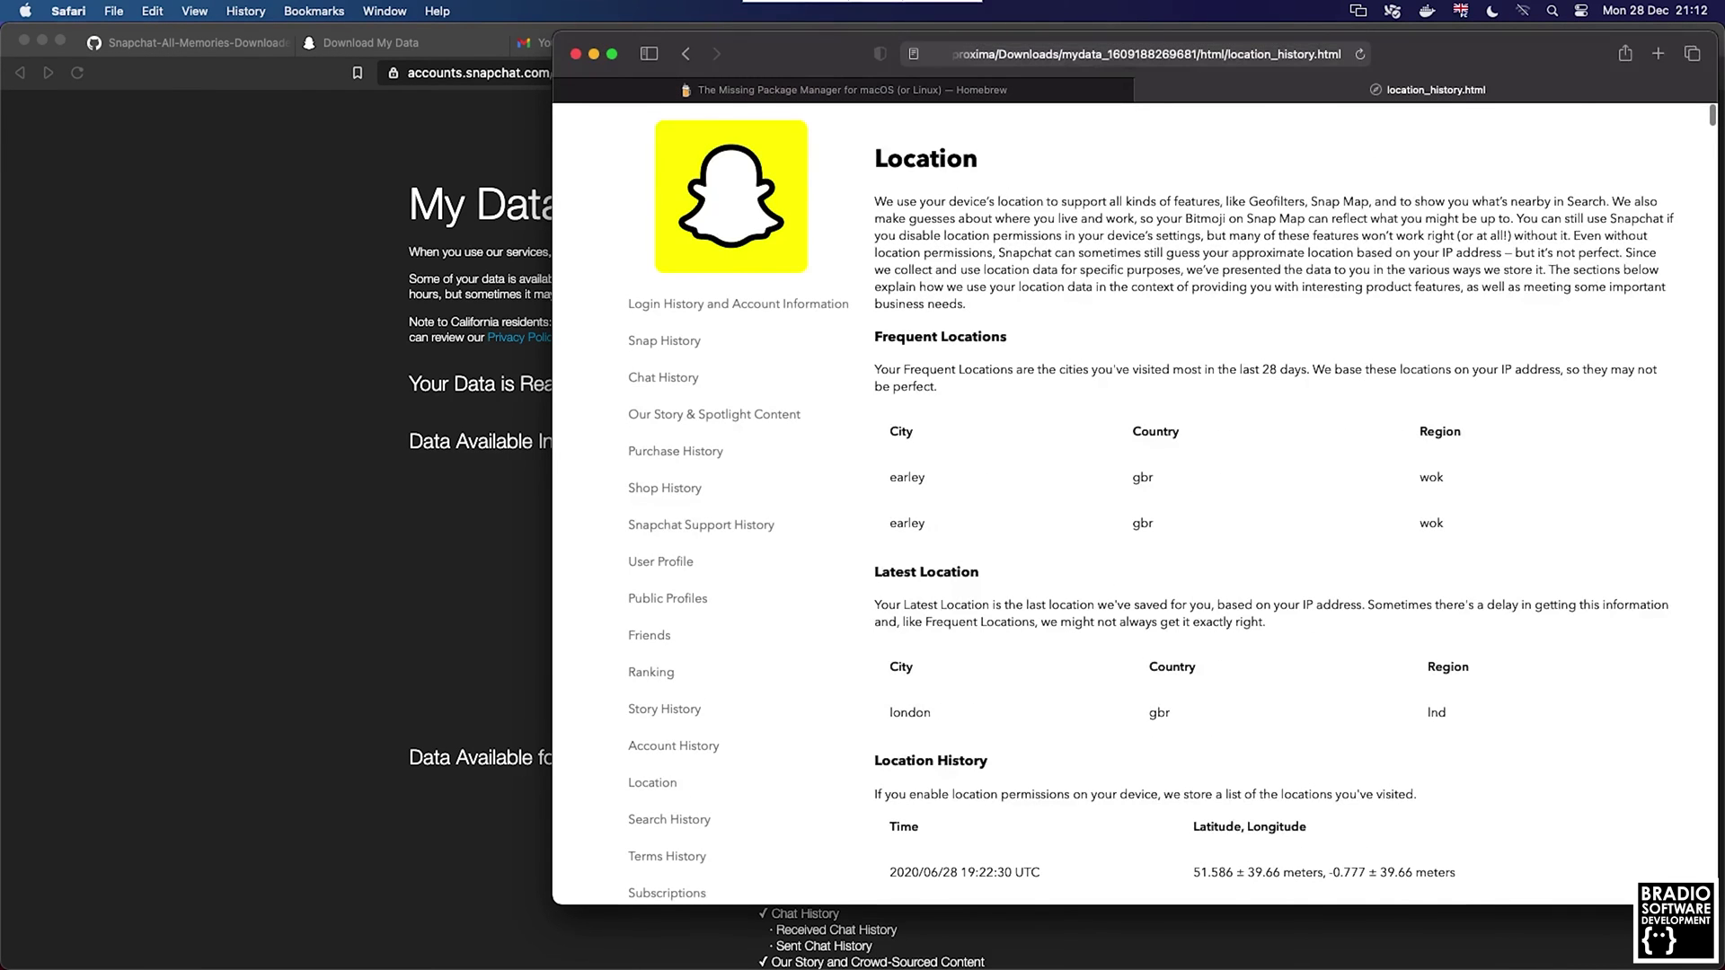
scroll(1131, 503, "down", 3)
scroll(1132, 503, "down", 2)
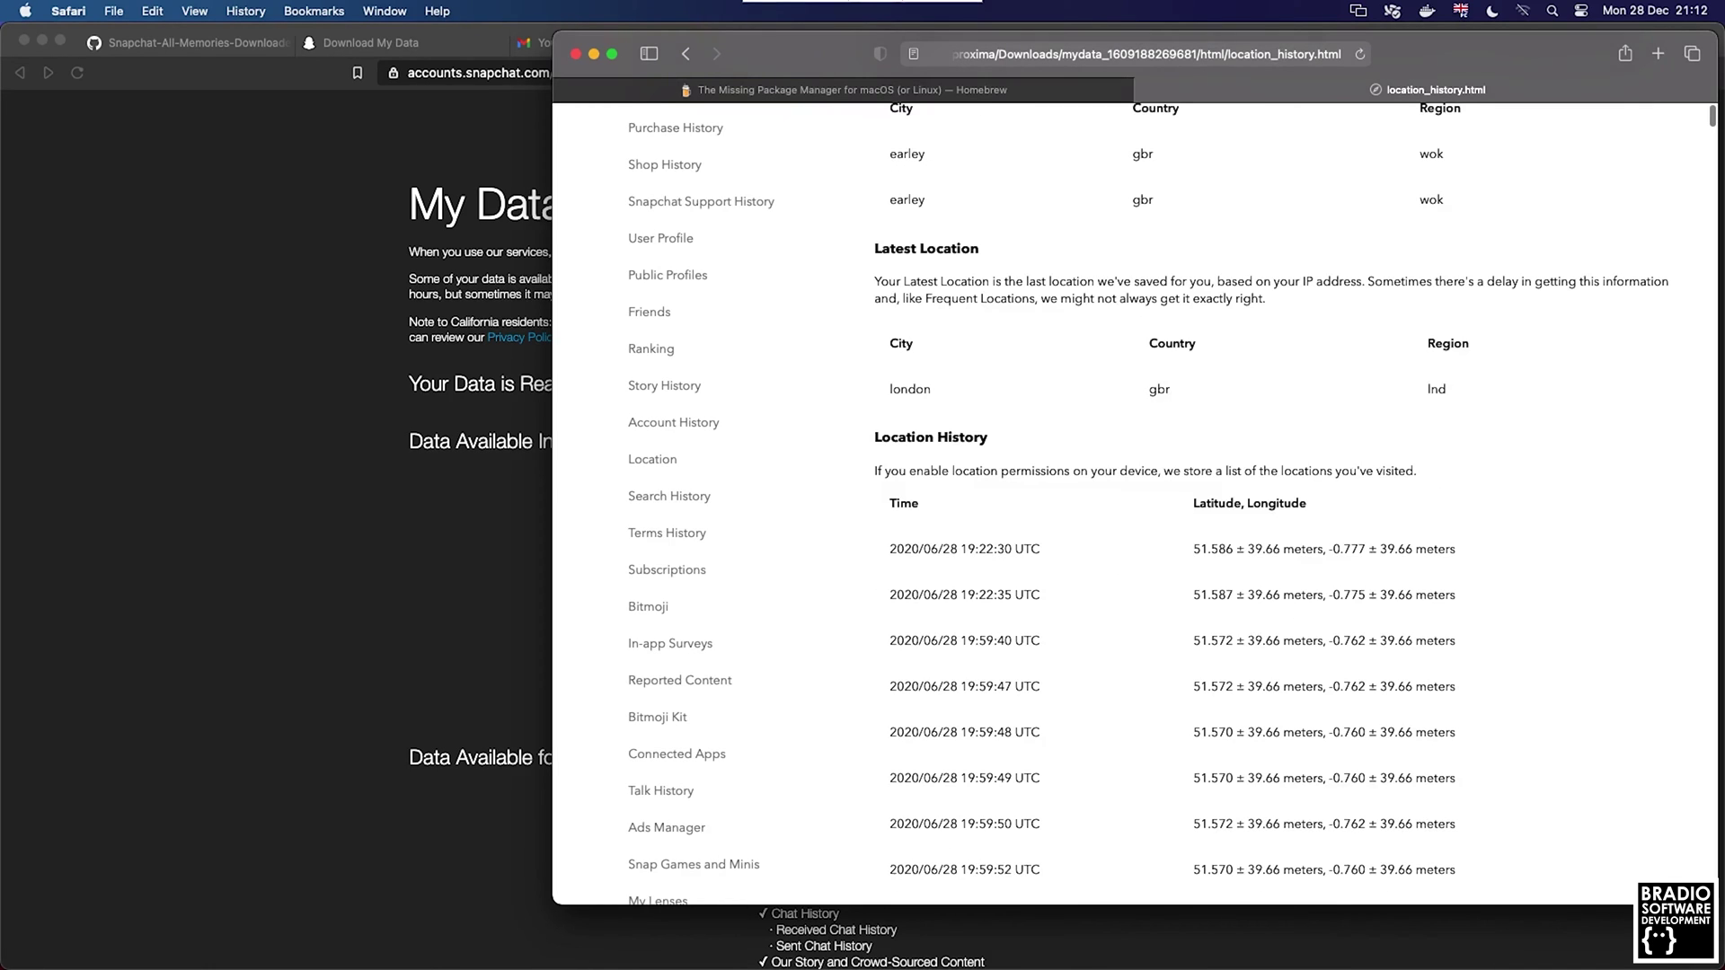
scroll(718, 572, "down", 2)
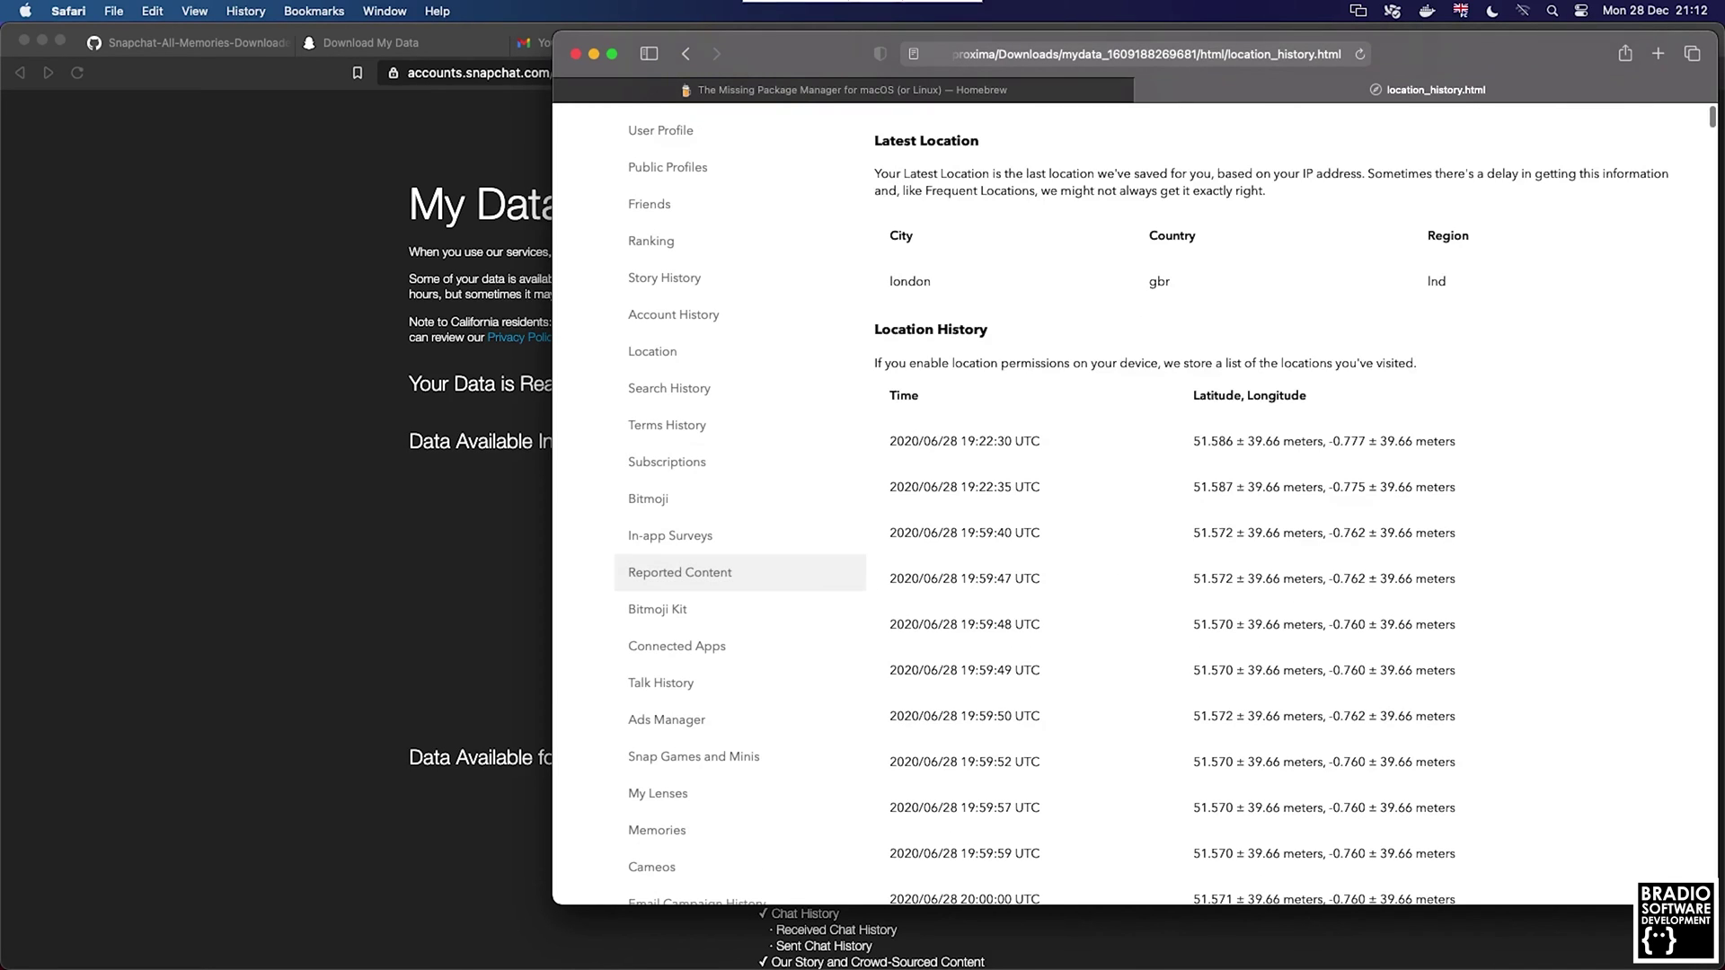
scroll(719, 572, "down", 2)
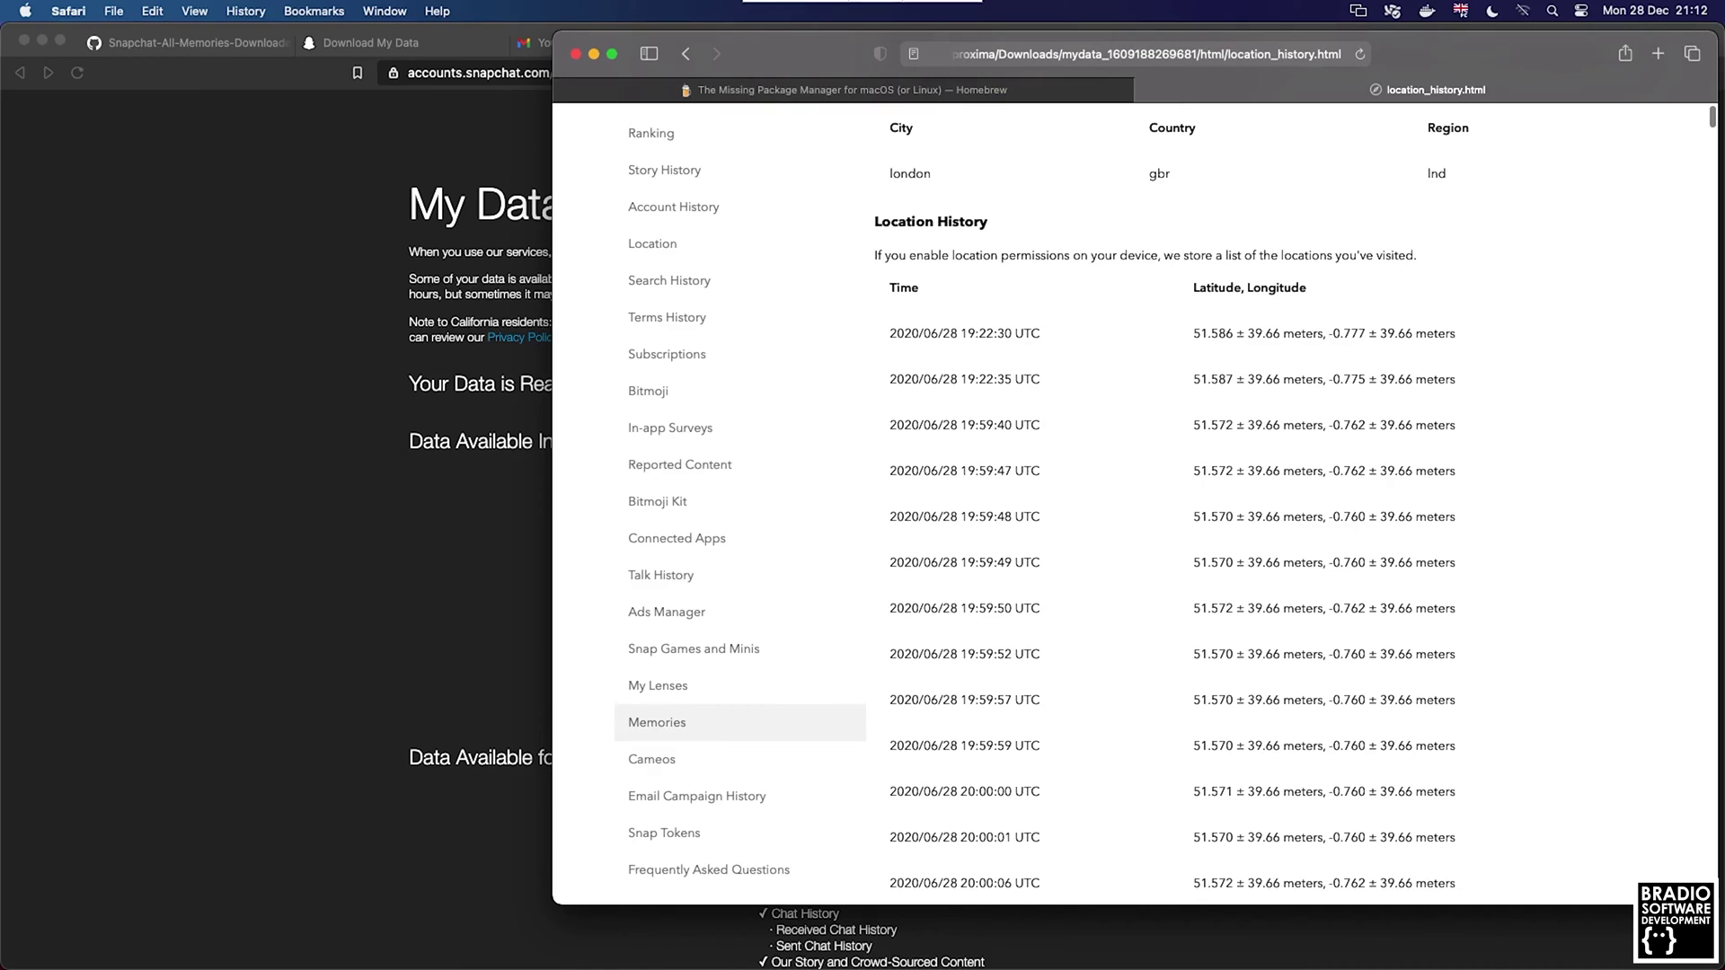
Open the Memories page and scroll through the memories list.
left_click(701, 723)
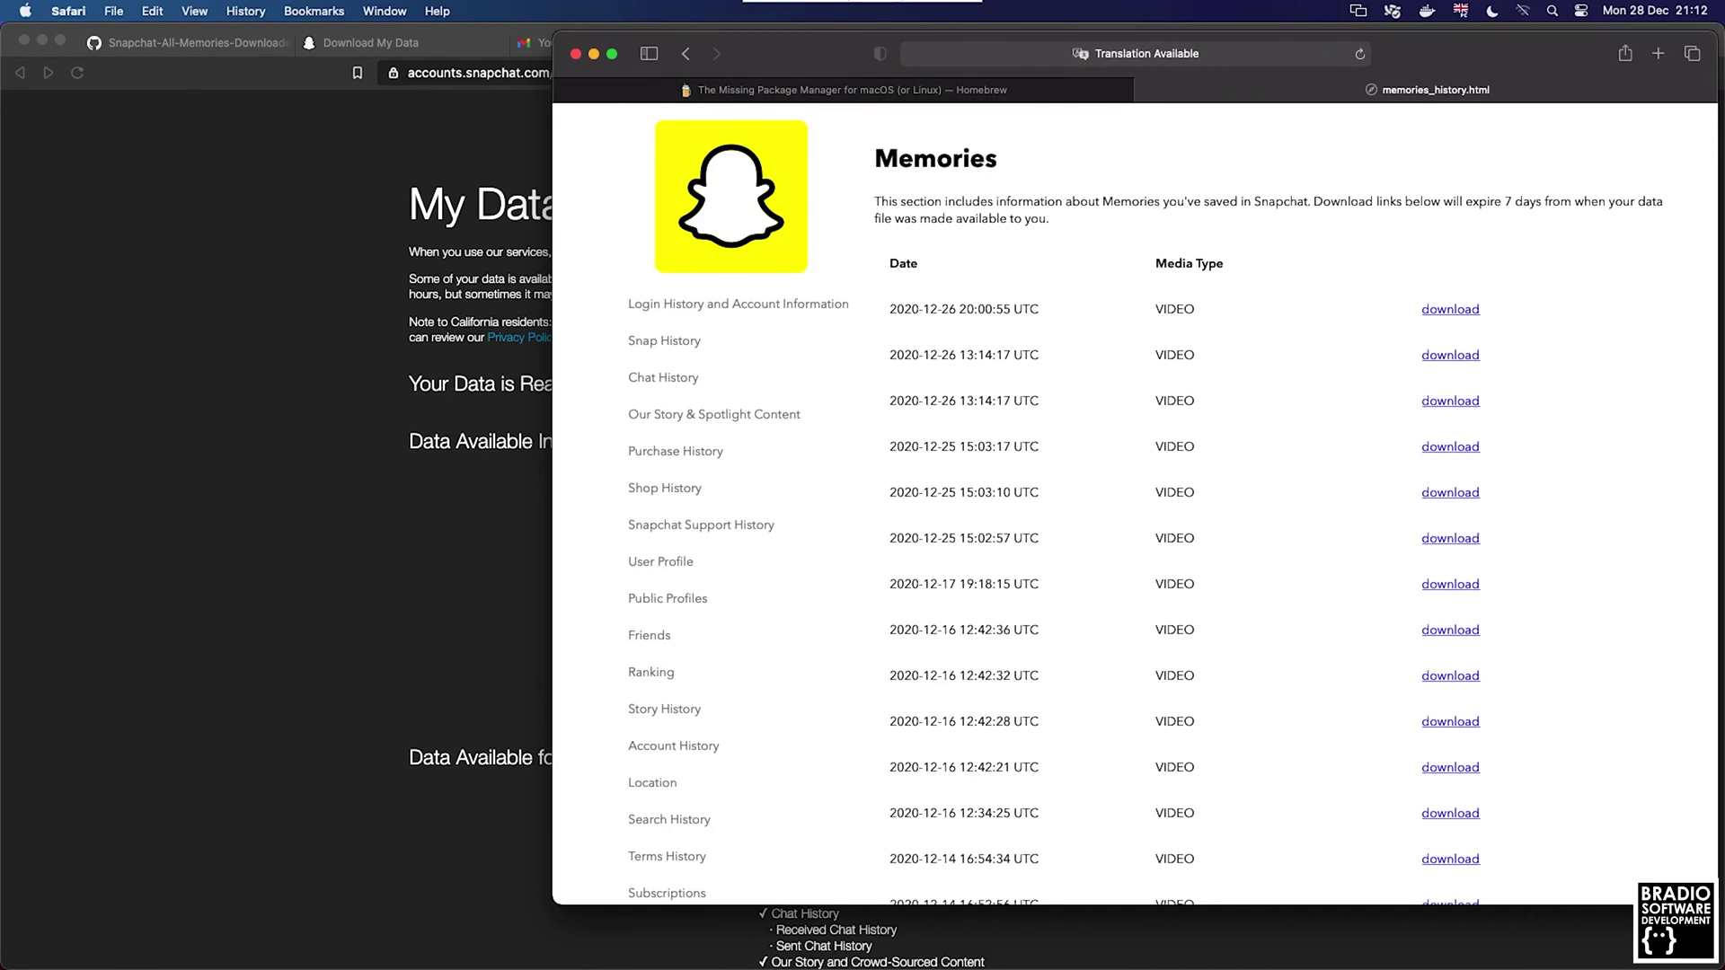
scroll(1132, 503, "down", 8)
scroll(977, 550, "down", 10)
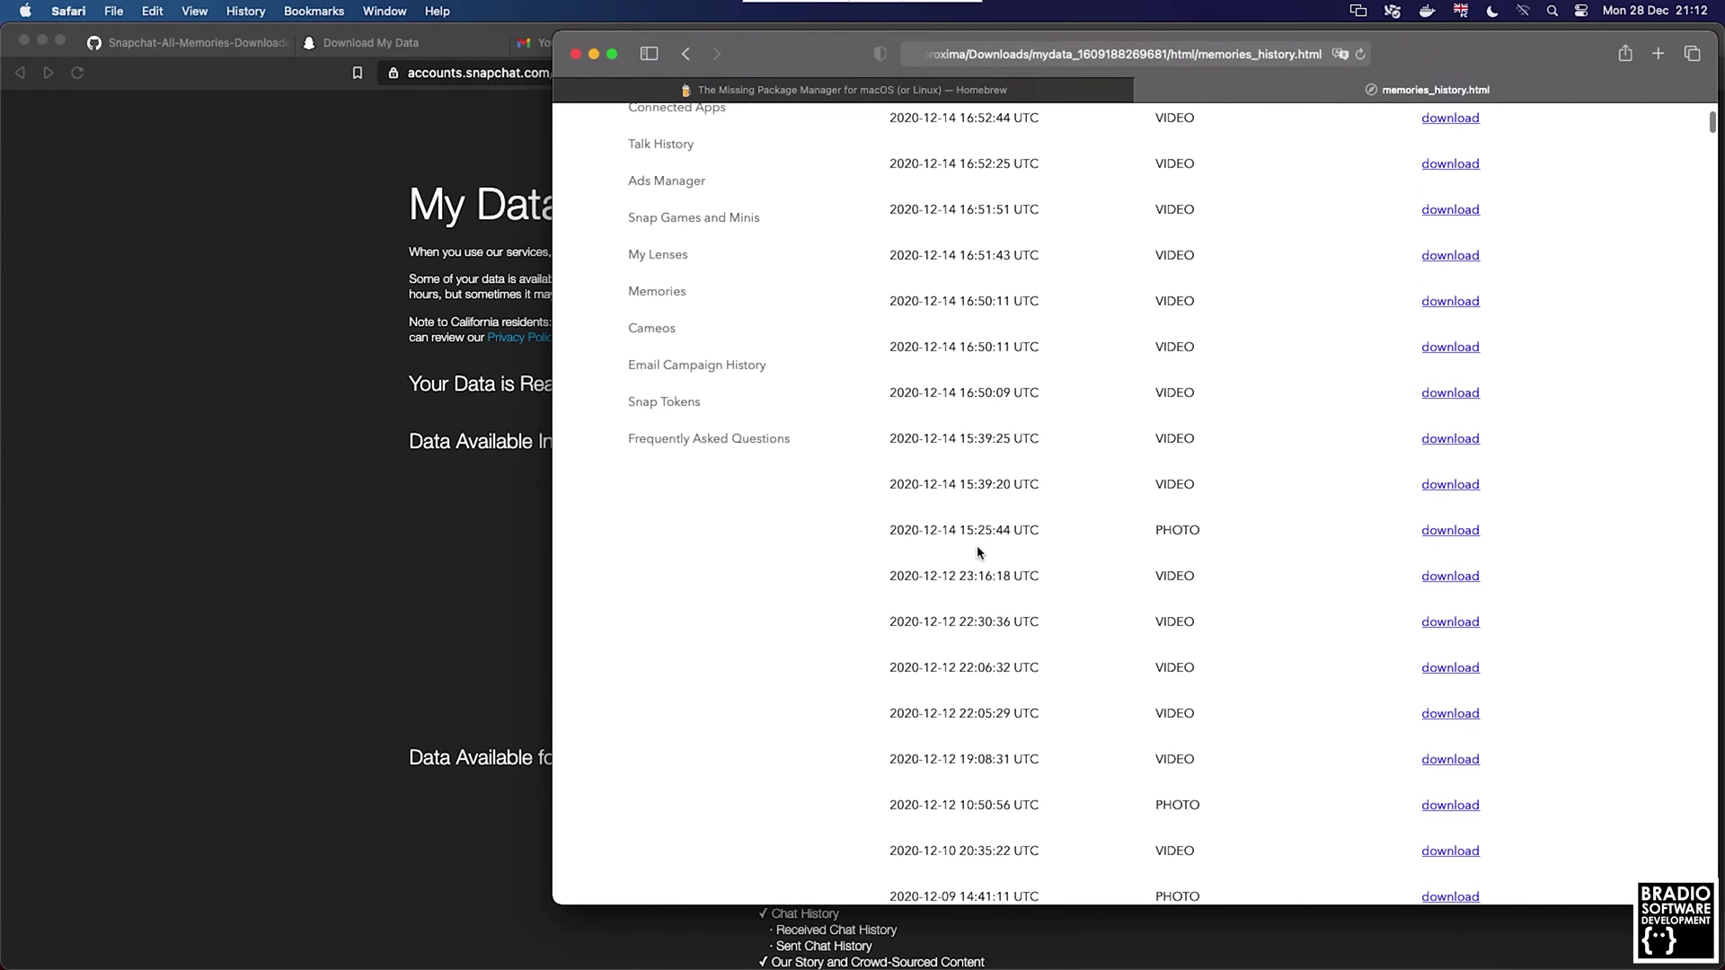
scroll(979, 553, "down", 3)
scroll(979, 553, "down", 5)
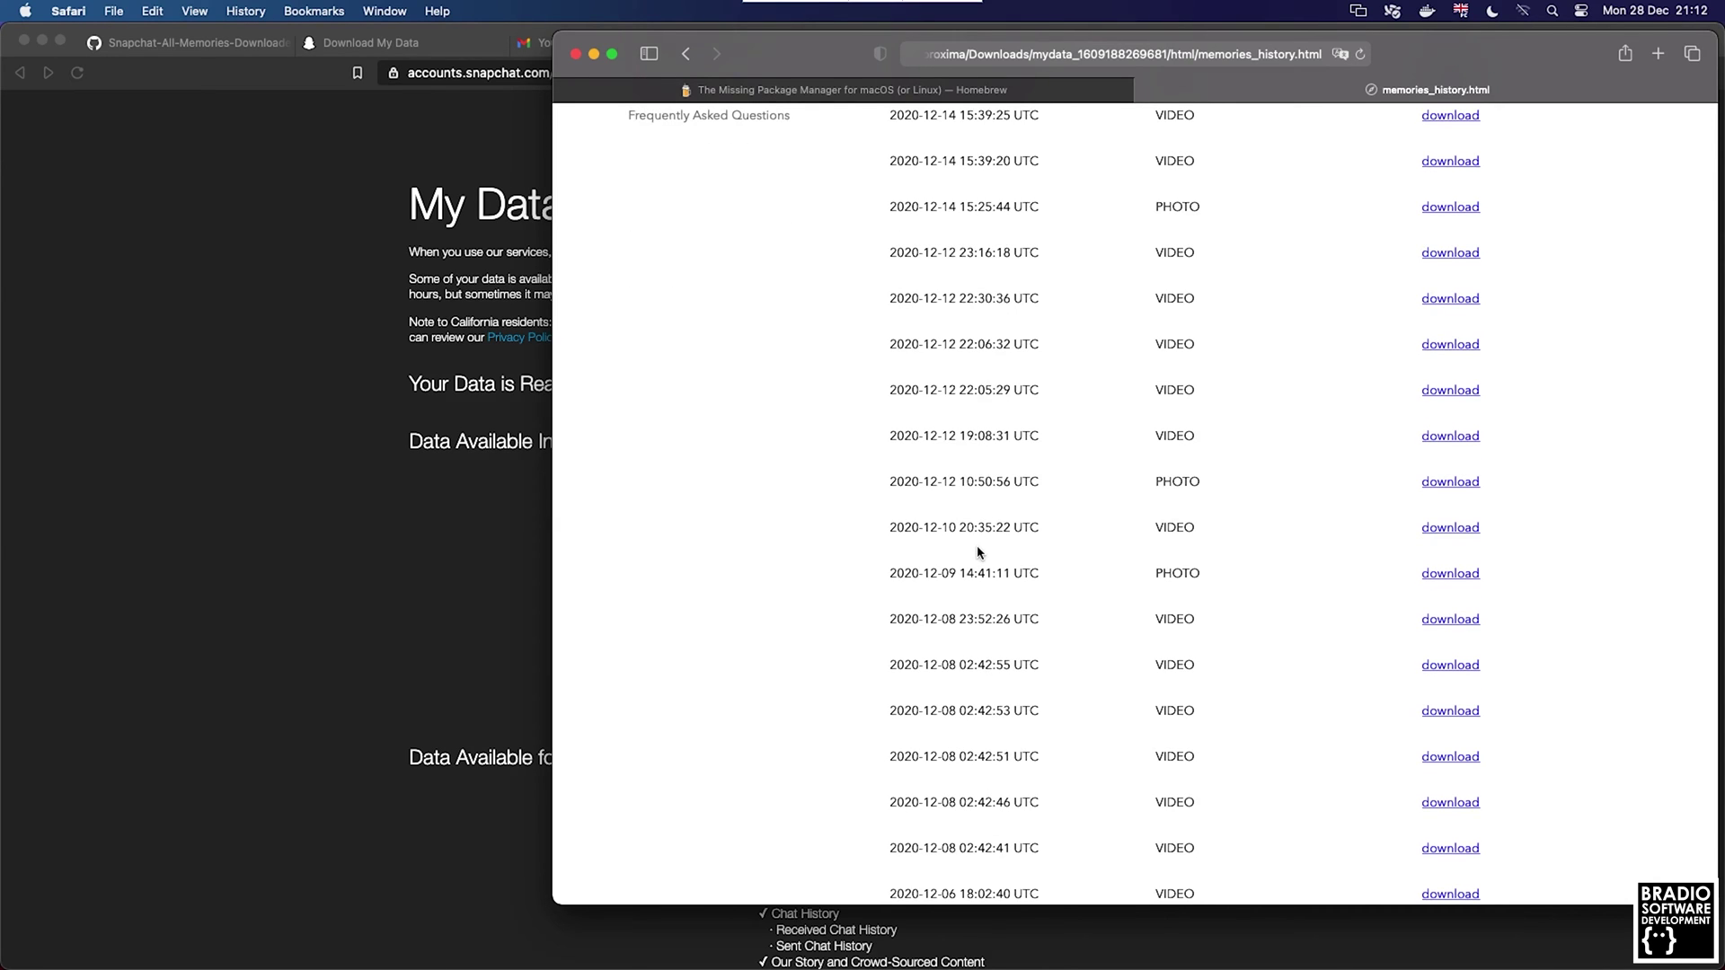
key("super+Up")
scroll(1135, 504, "down", 20)
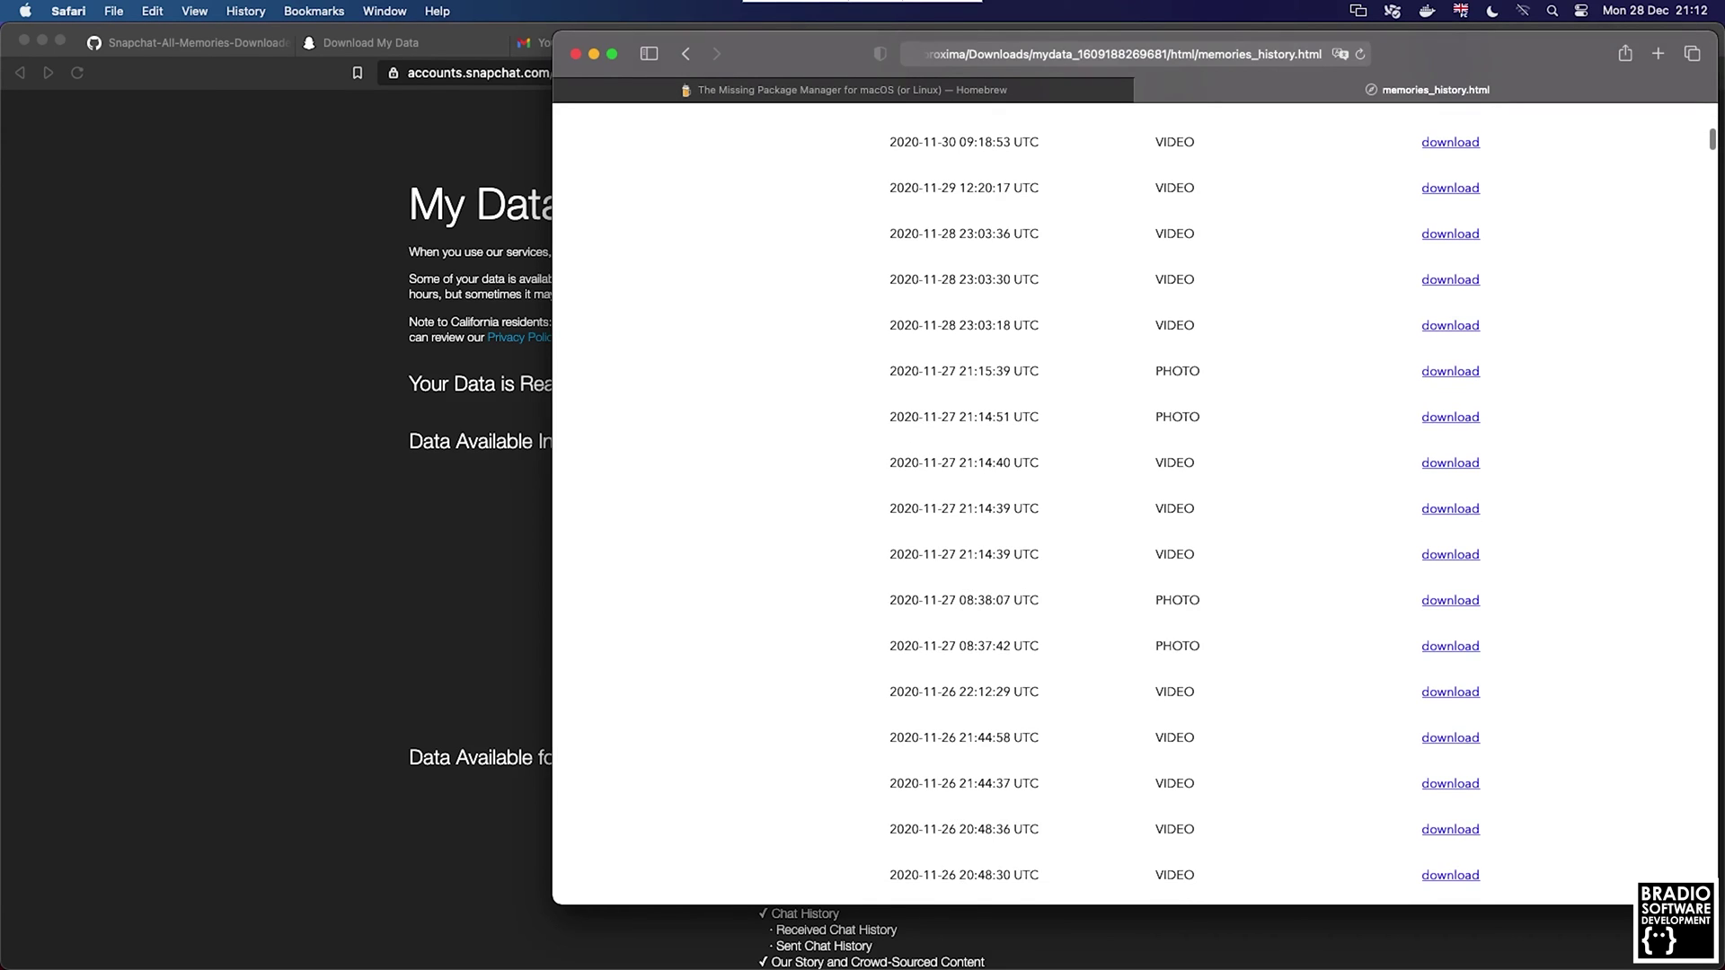
scroll(1135, 504, "down", 20)
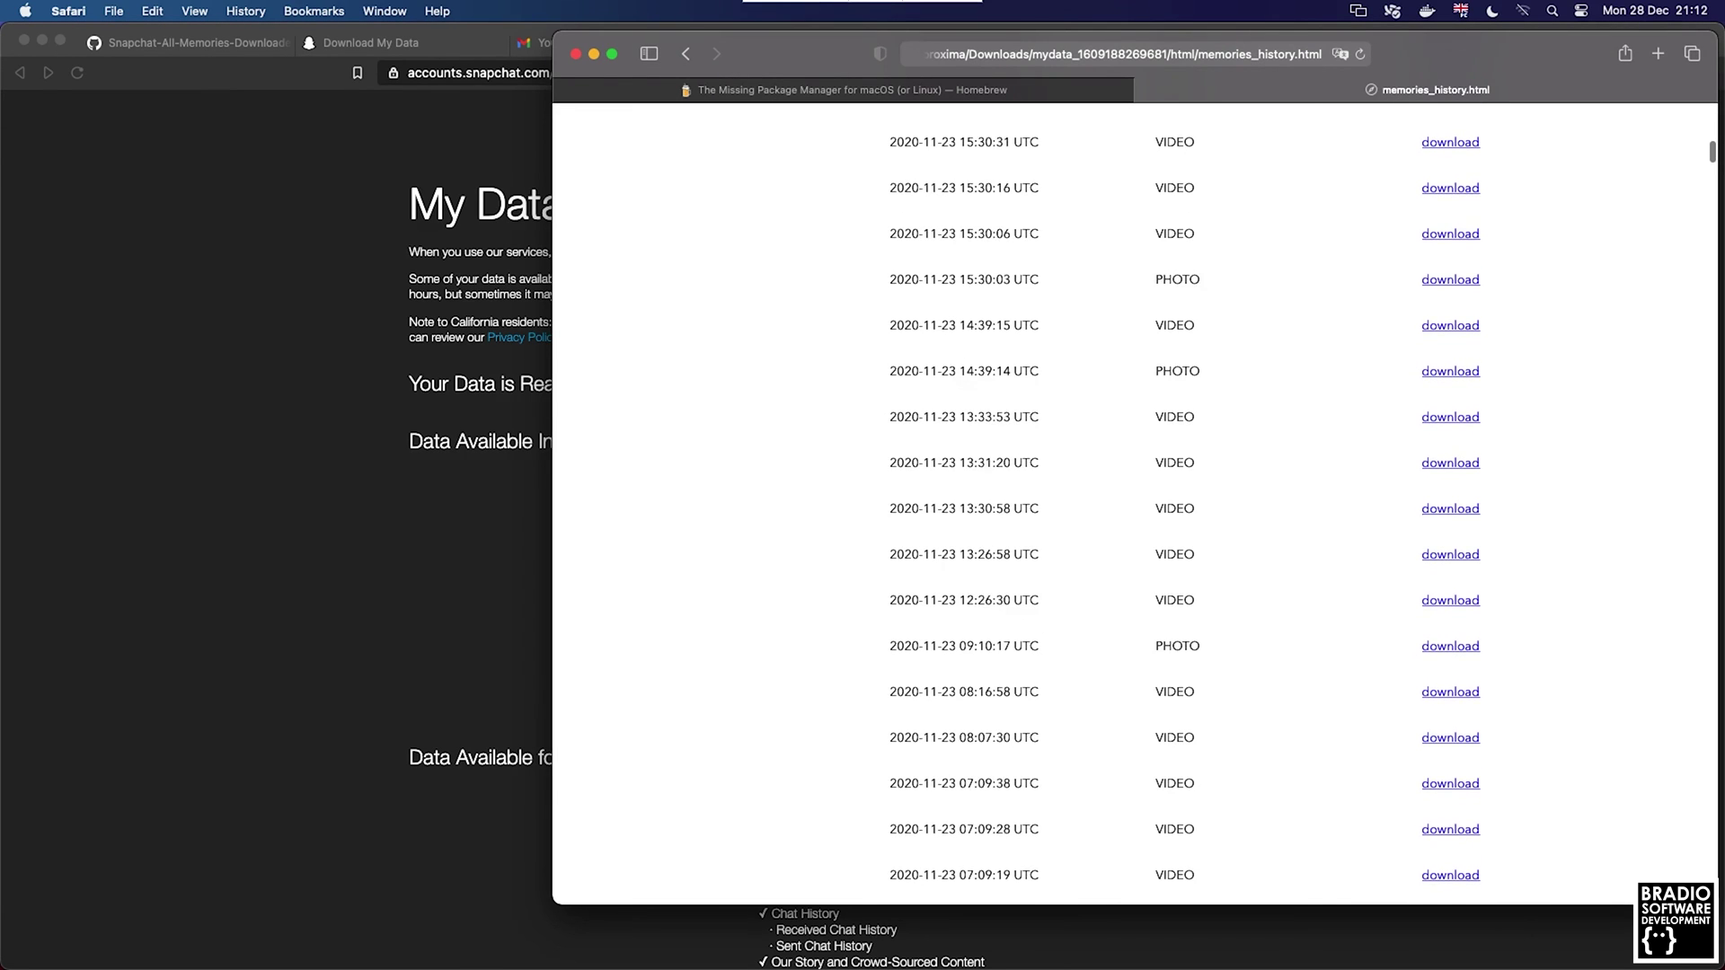
scroll(1136, 504, "down", 20)
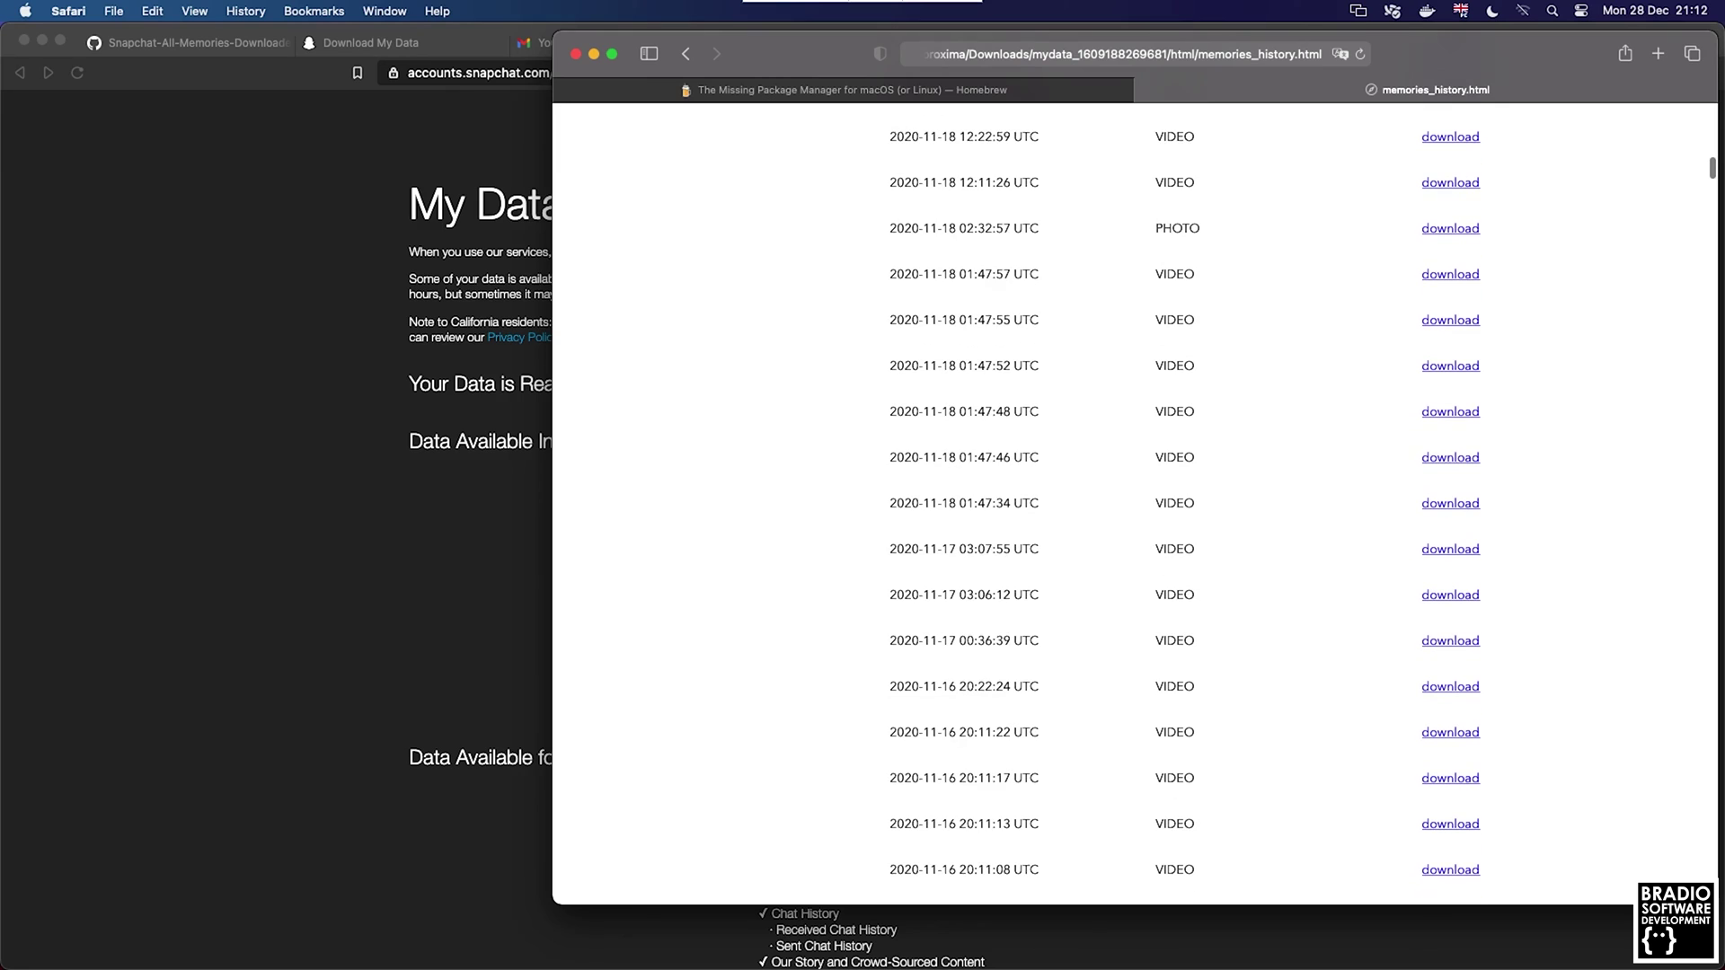
double_click(1176, 595)
left_click(1176, 594)
scroll(1136, 503, "down", 15)
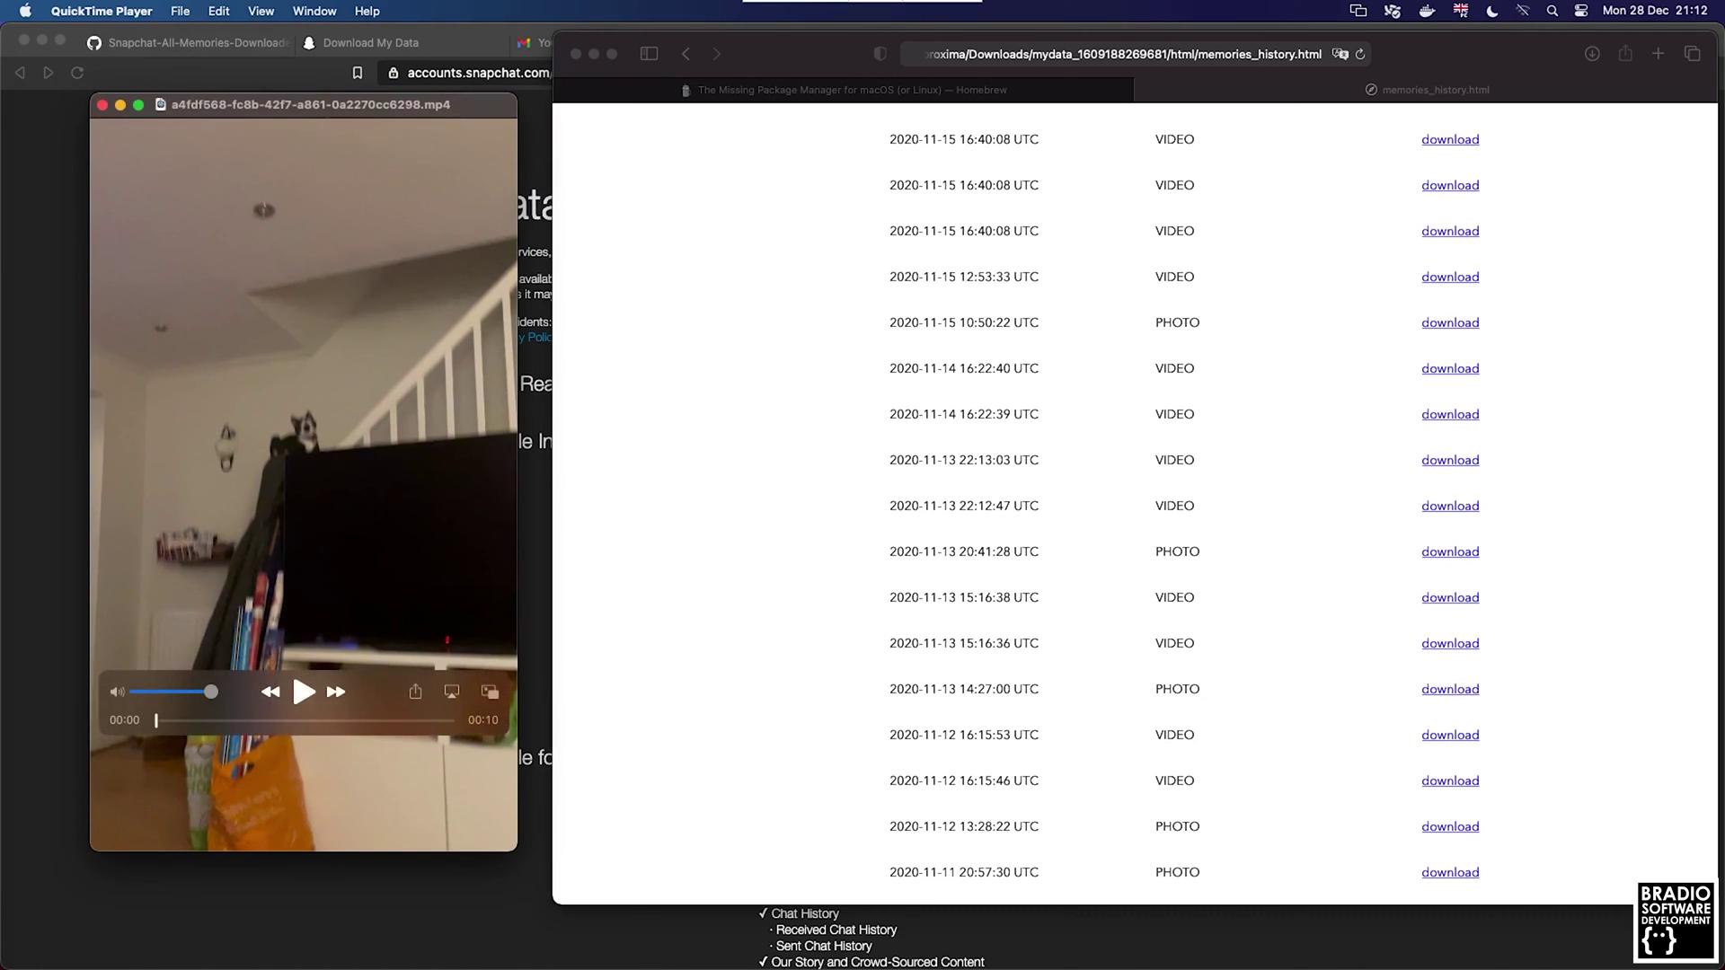
key("space")
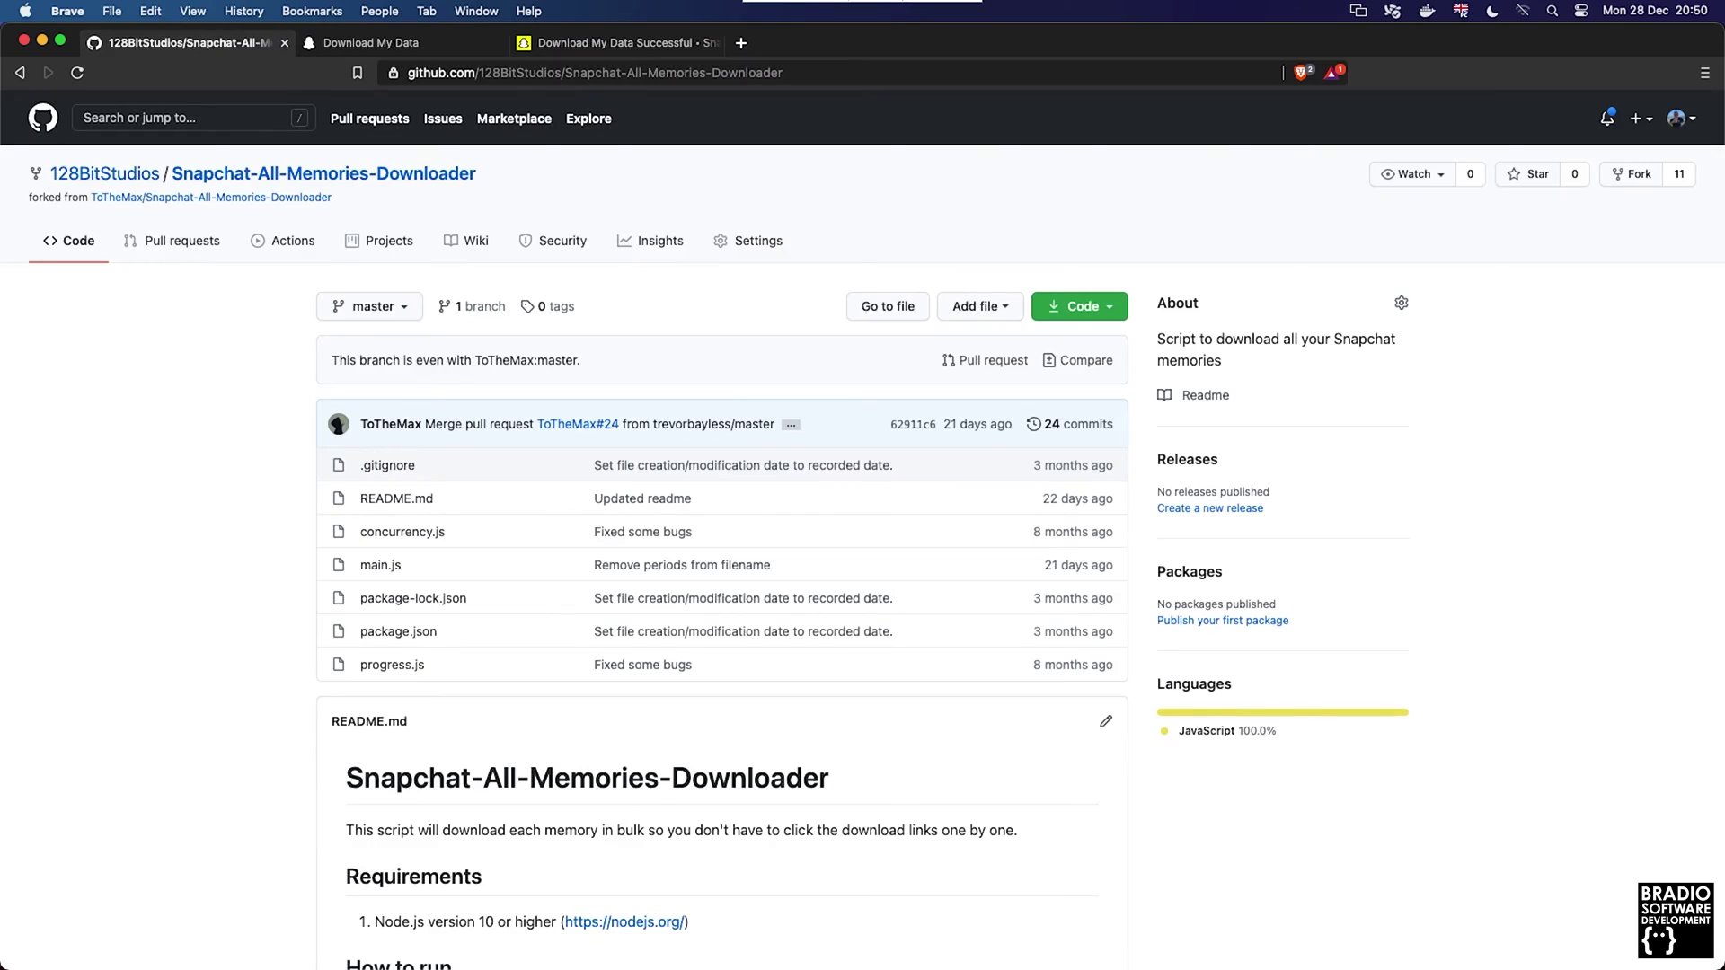
Scroll the Snapchat-All-Memories-Downloader repository back to the top and open its Code clone options.
key("super+l")
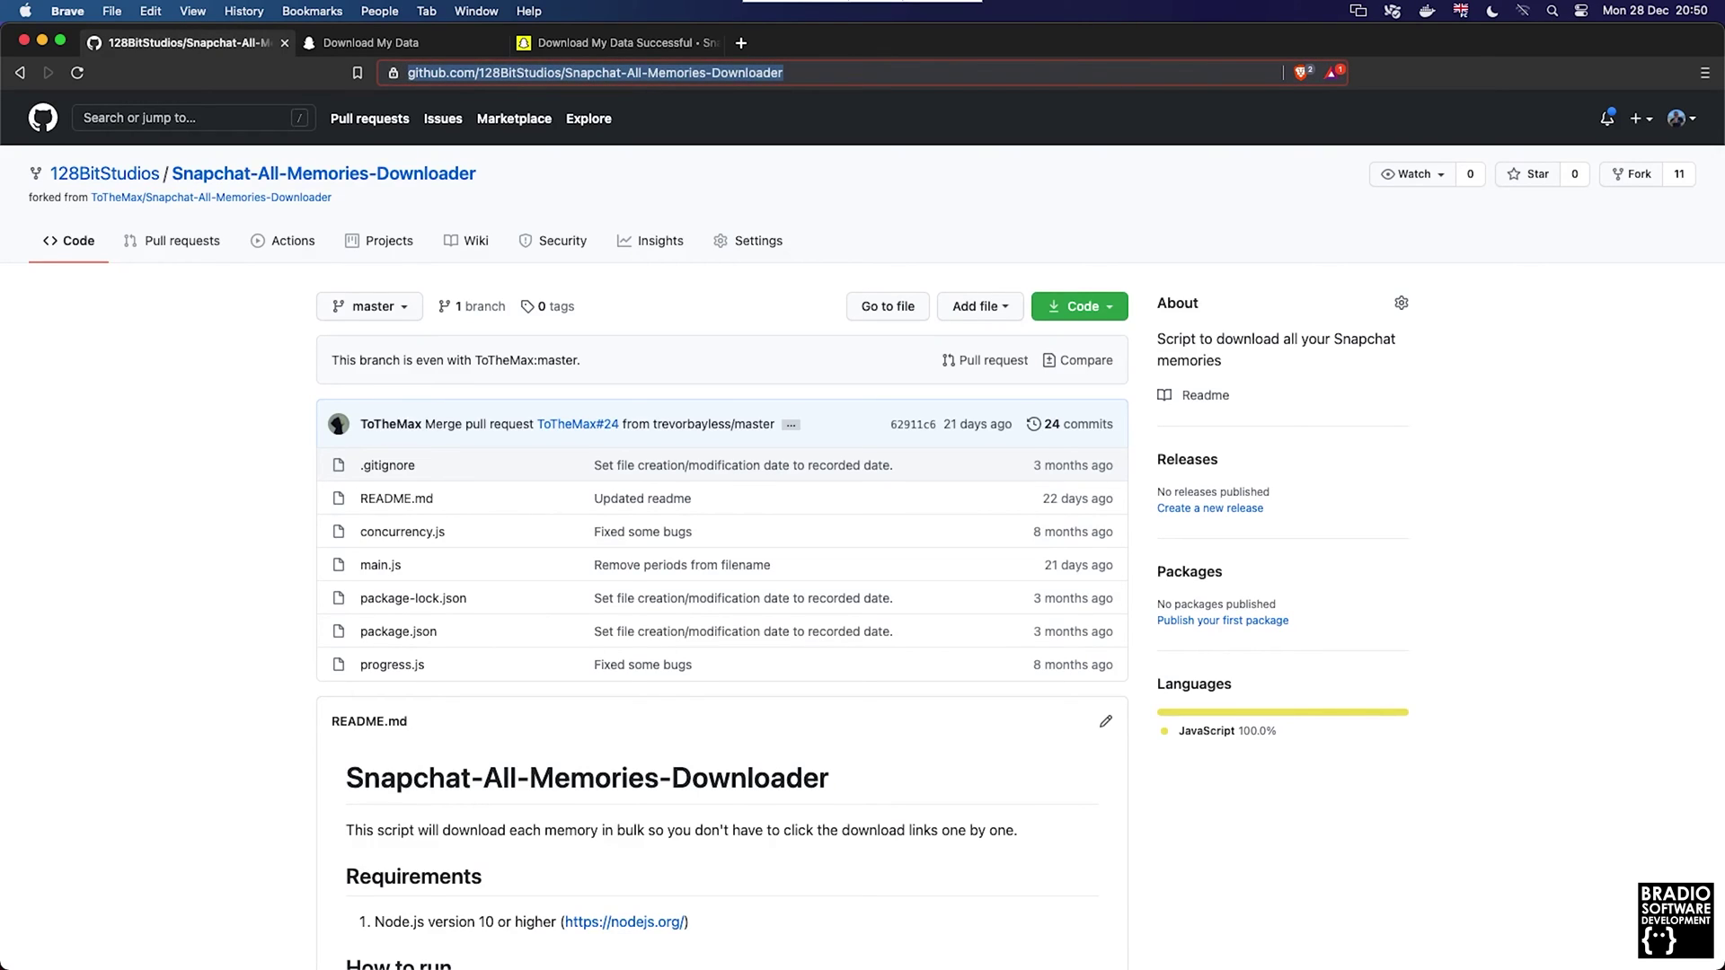
key("Escape")
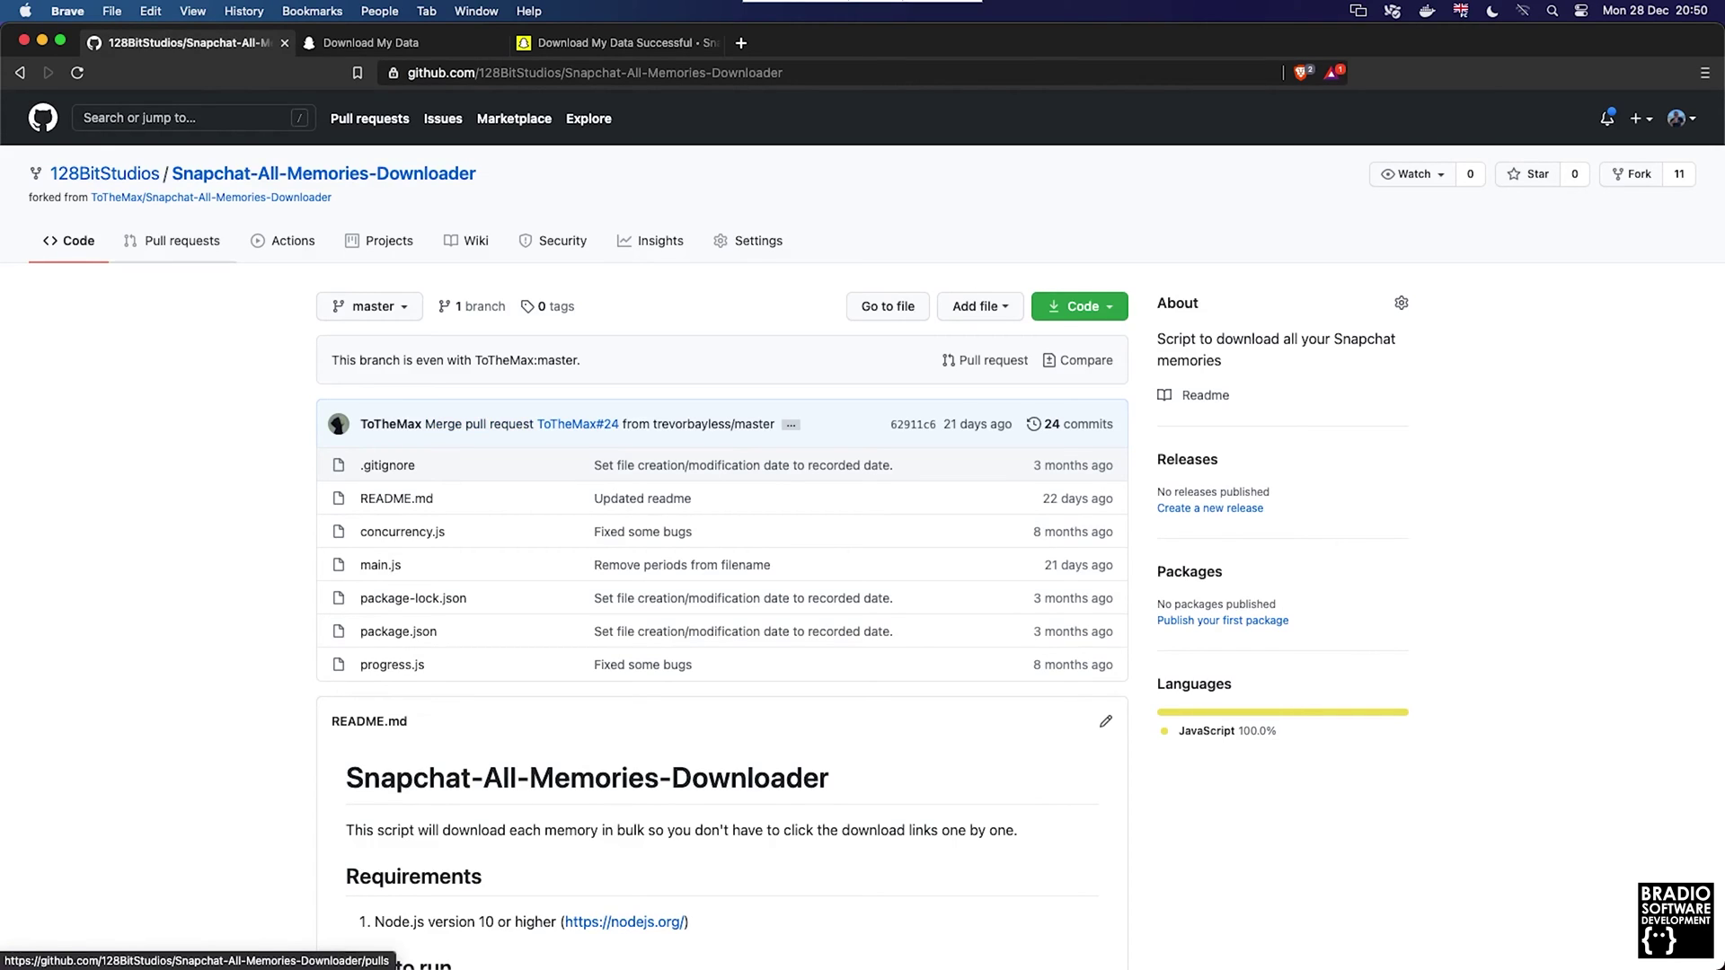
mouse_move(210, 197)
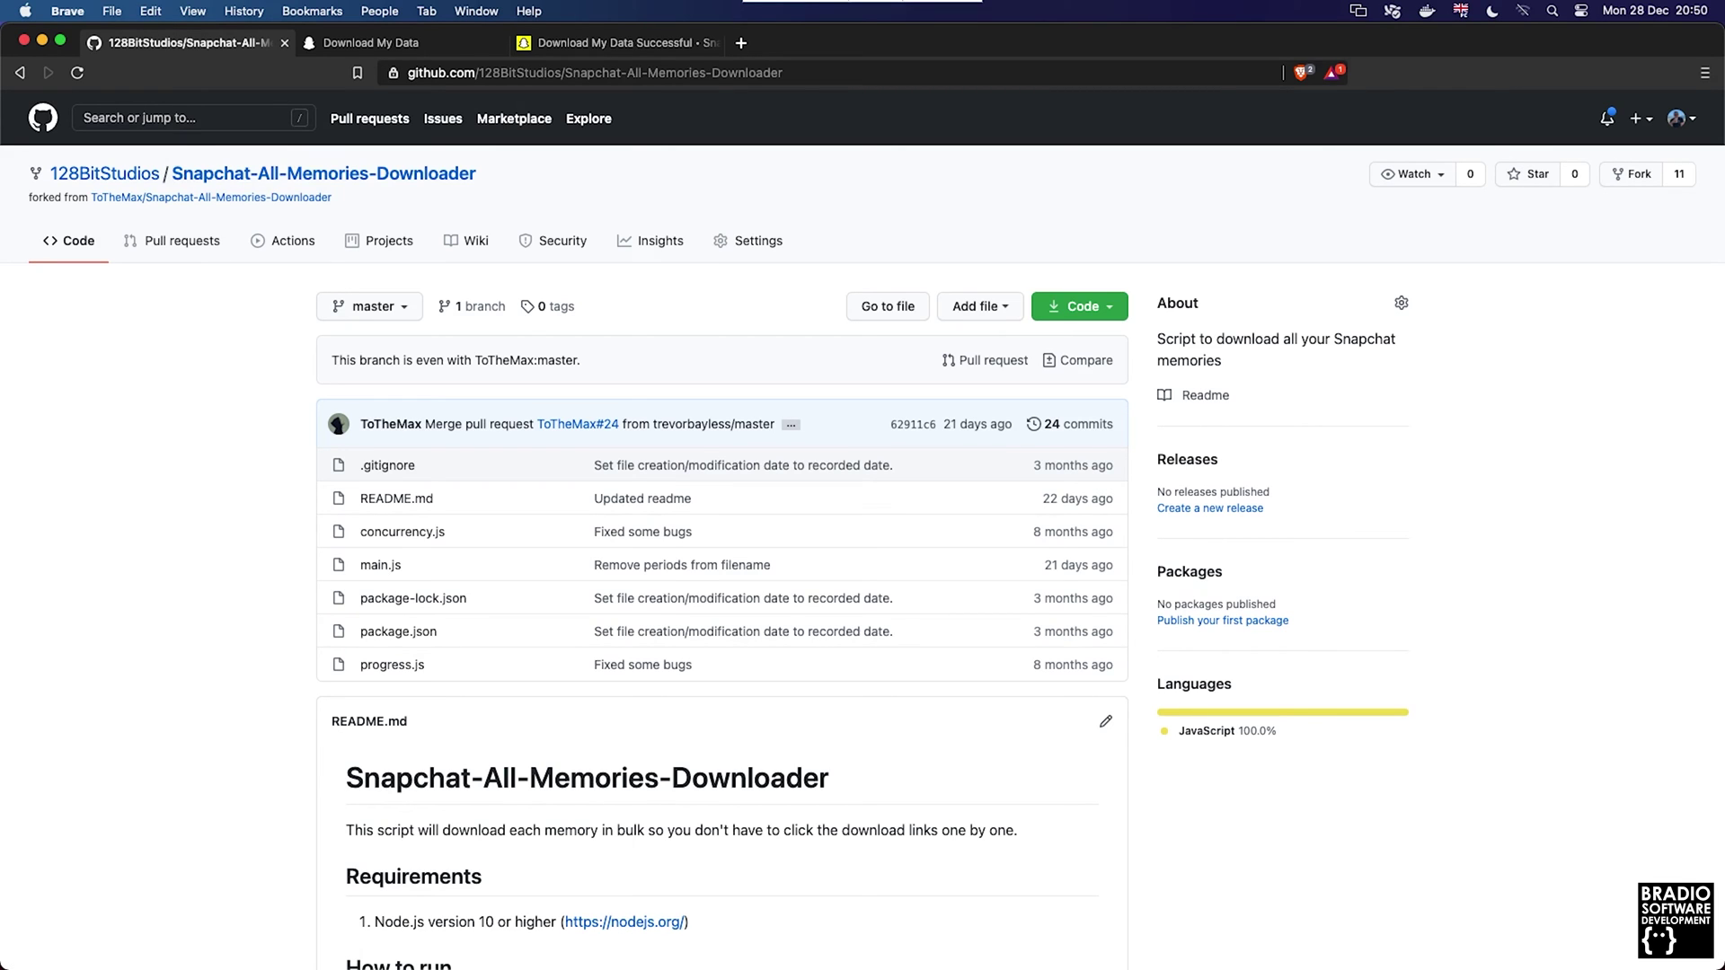
scroll(722, 539, "down", 13)
scroll(723, 539, "up", 8)
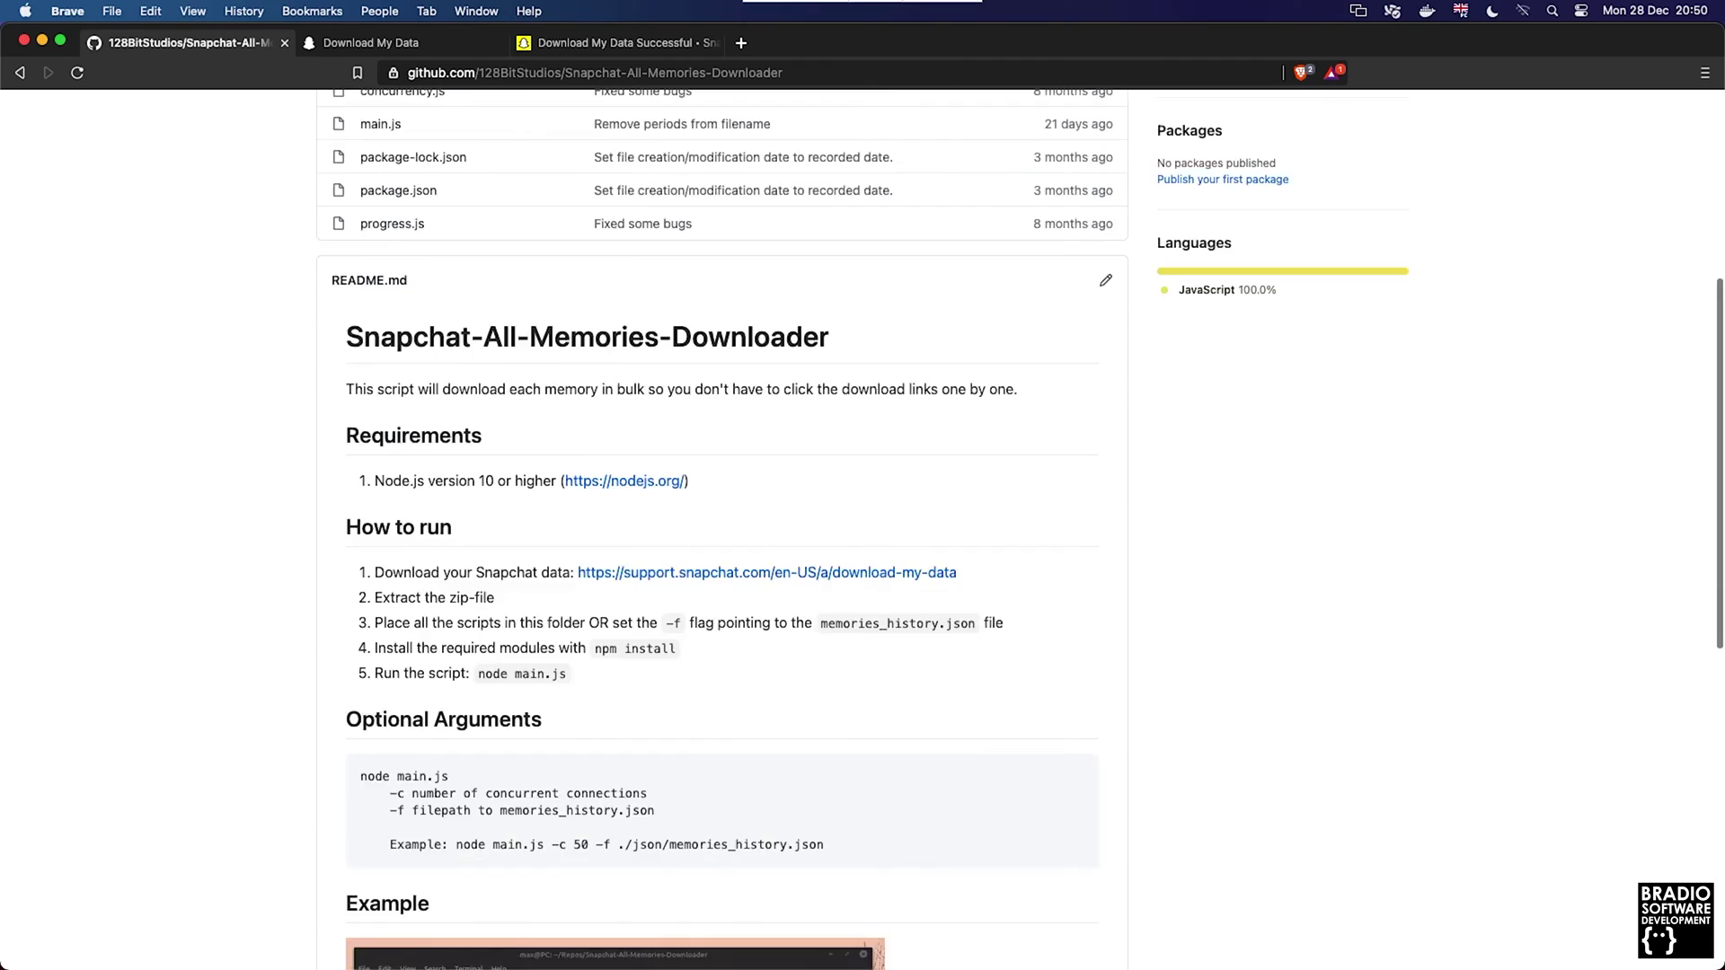
scroll(722, 539, "up", 5)
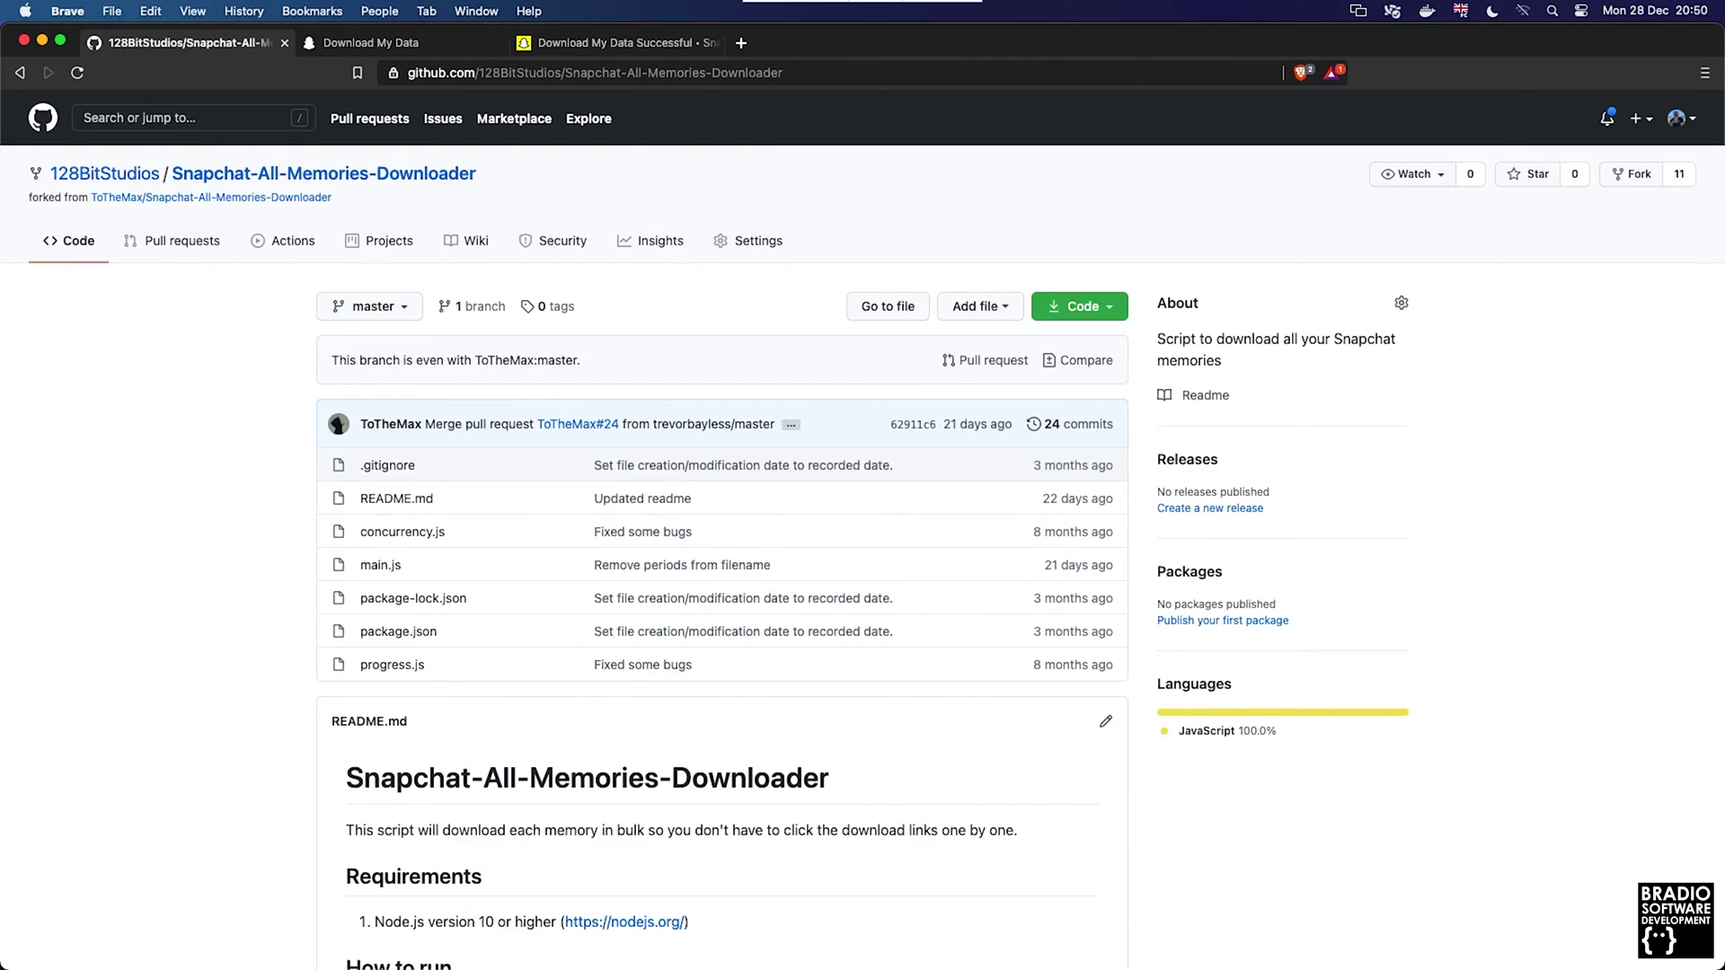
scroll(723, 539, "down", 7)
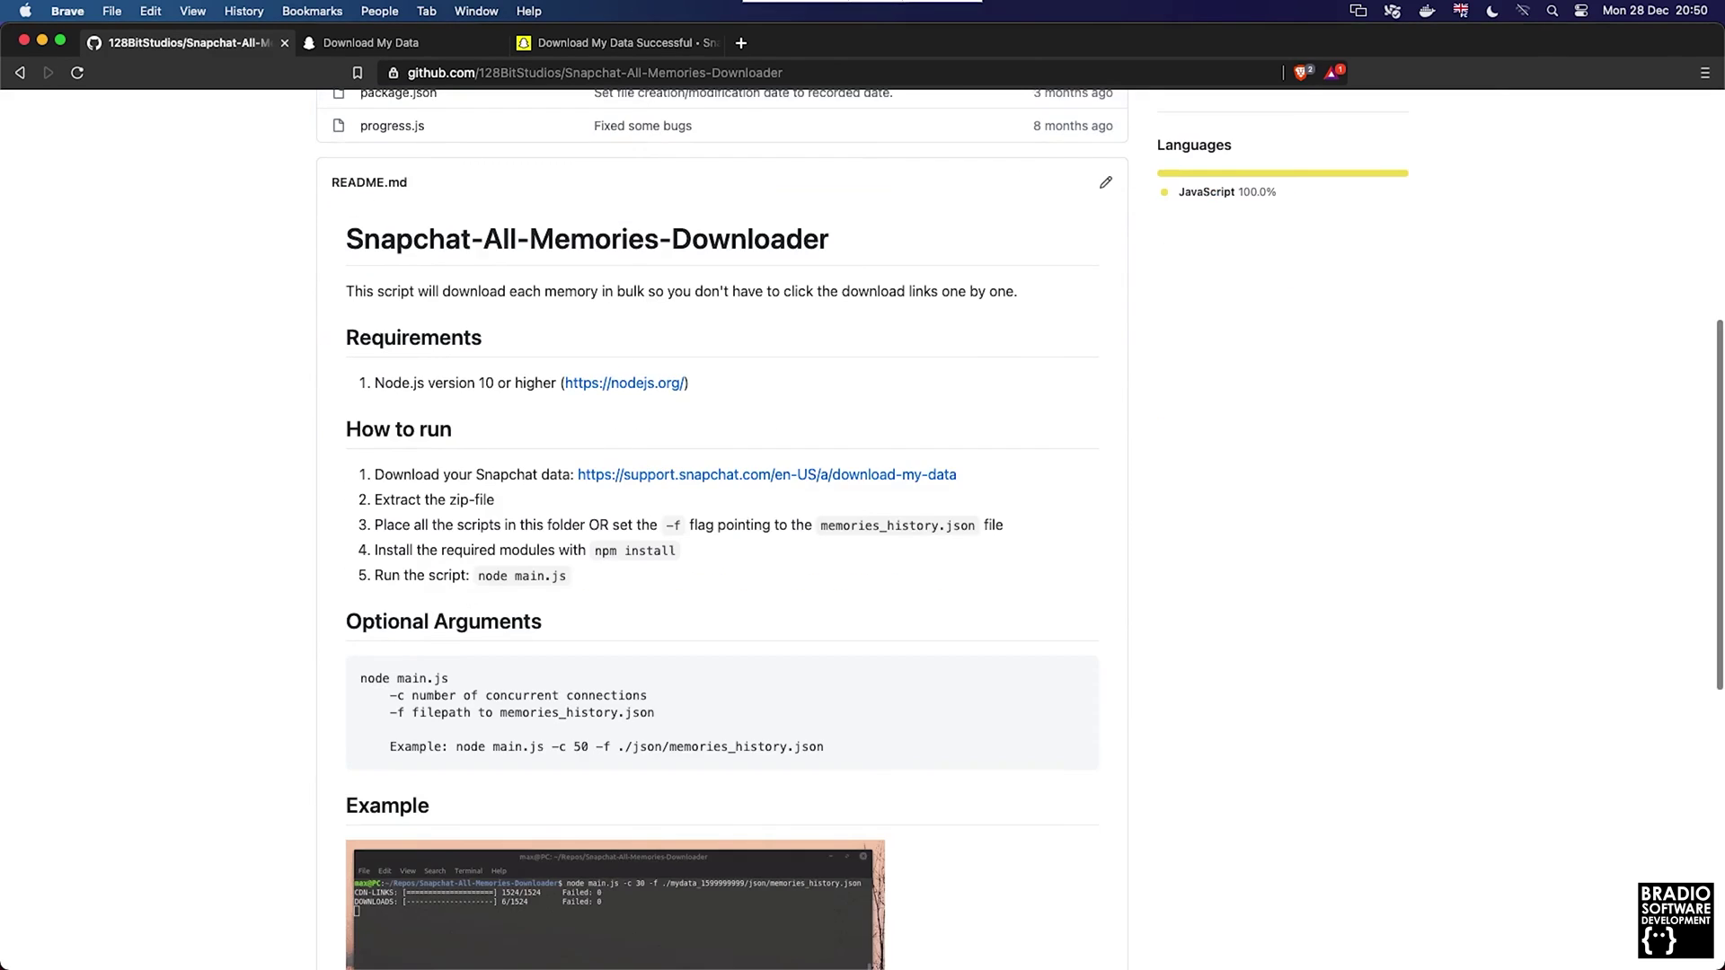
scroll(615, 790, "down", 1)
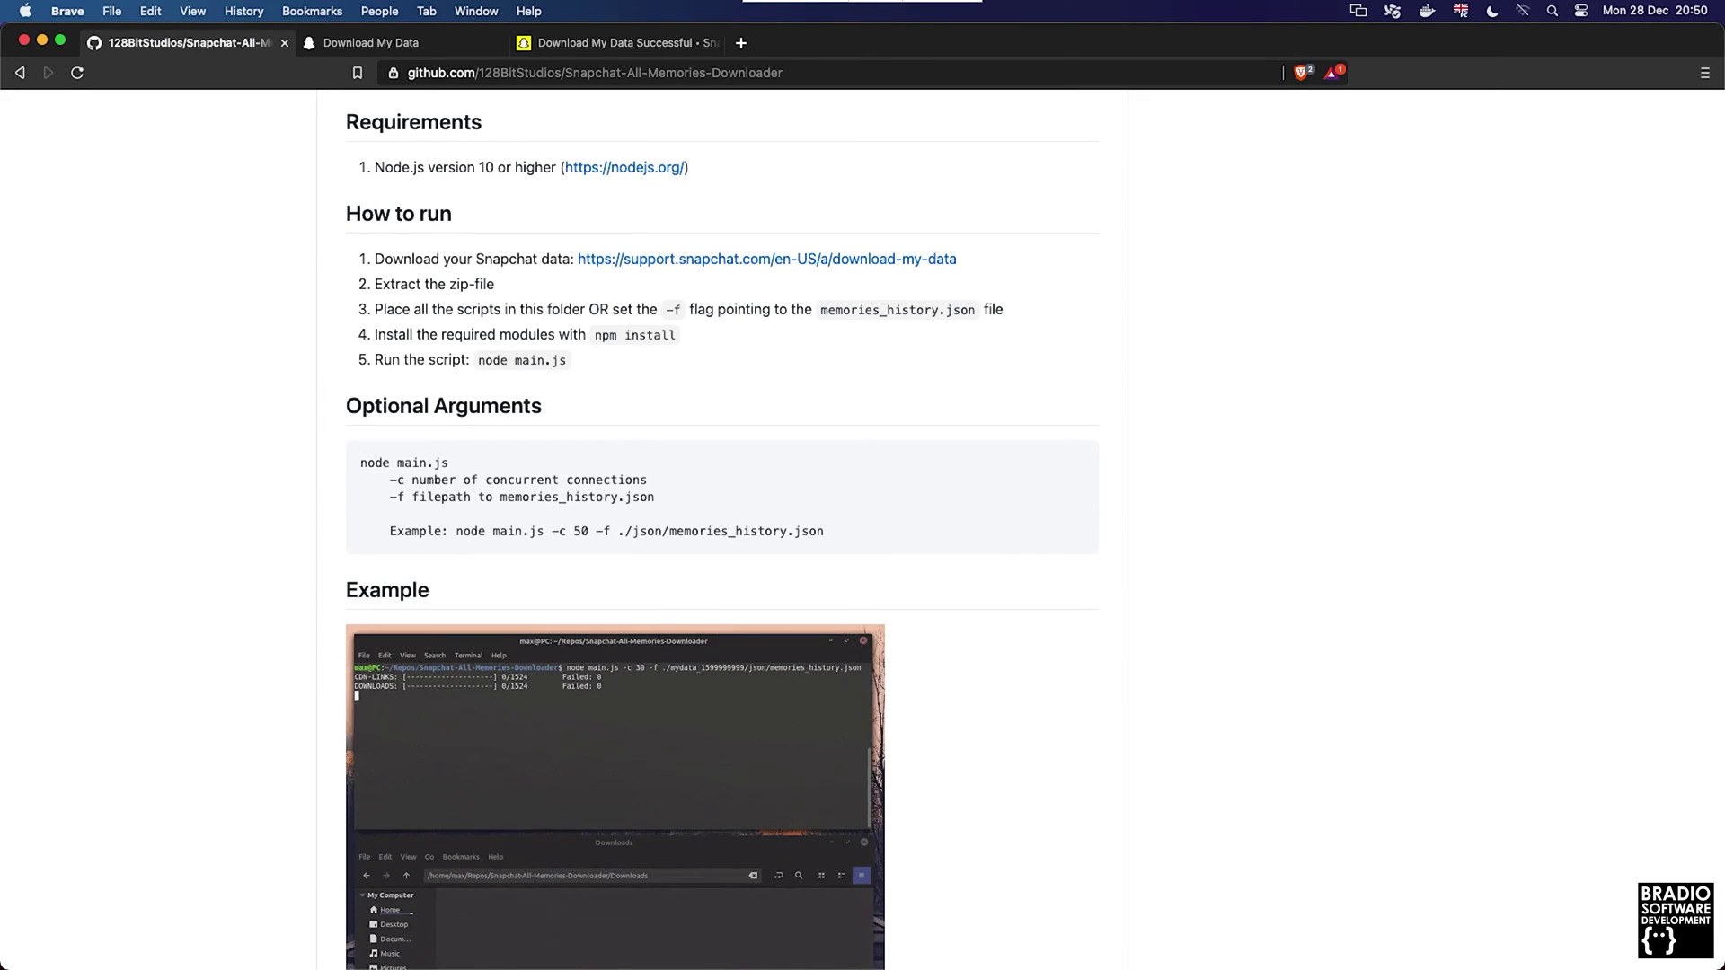
scroll(722, 530, "up", 2)
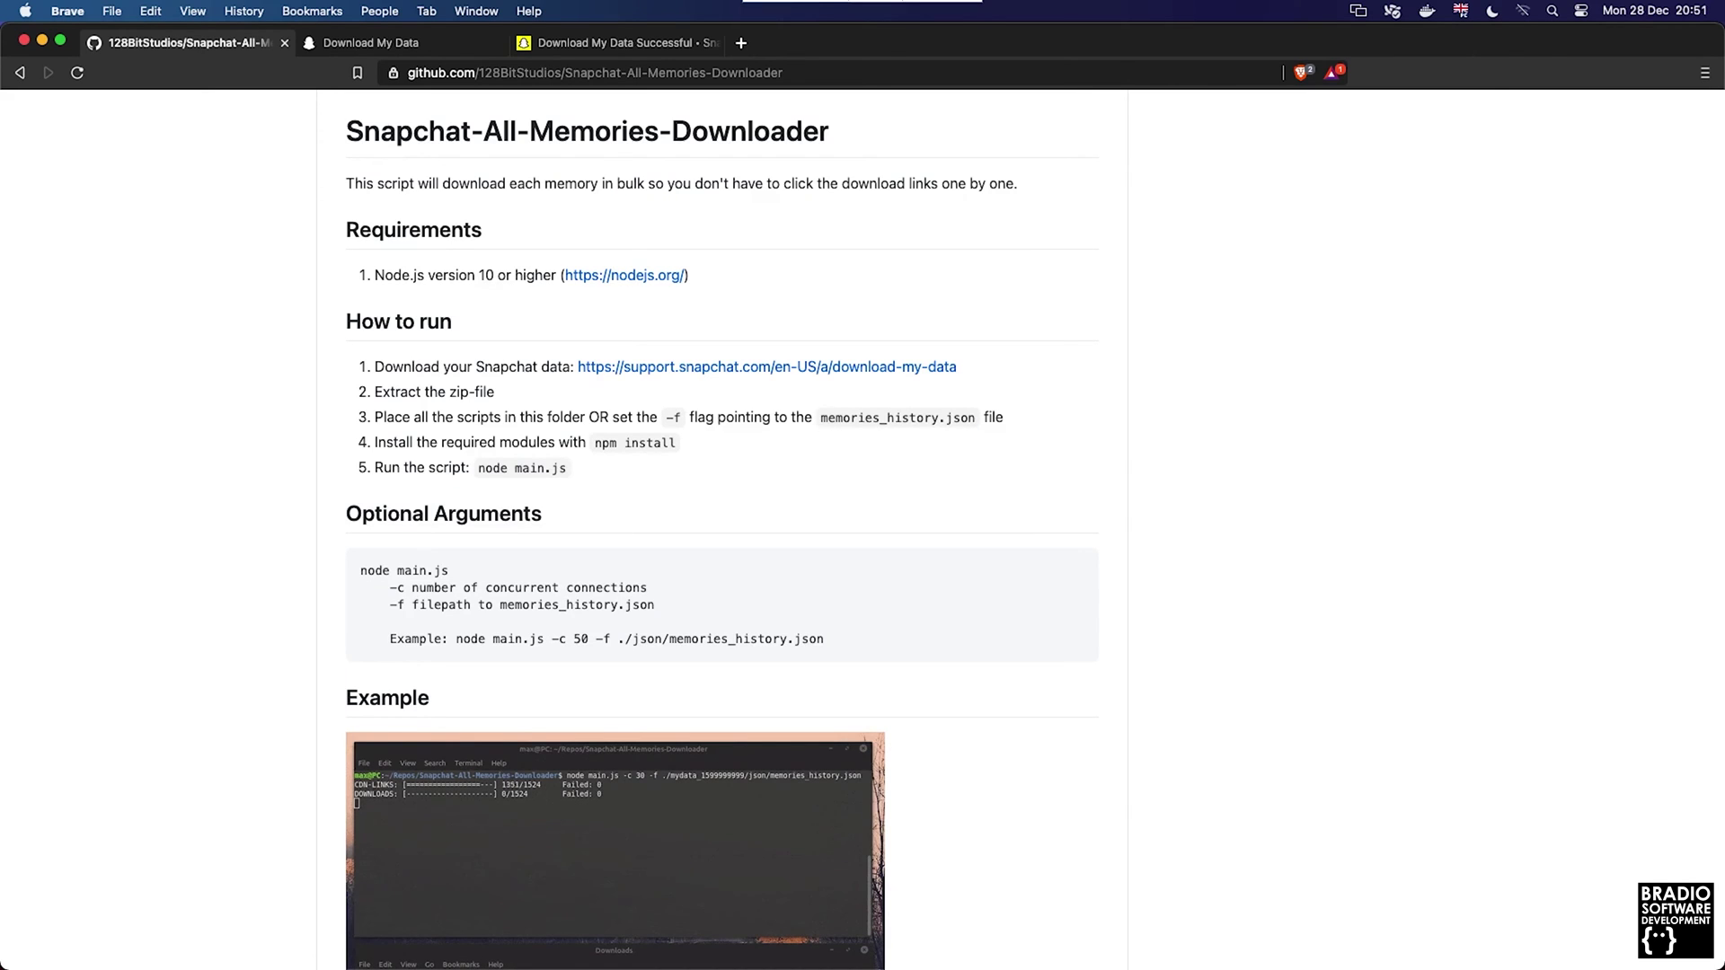
scroll(721, 530, "up", 8)
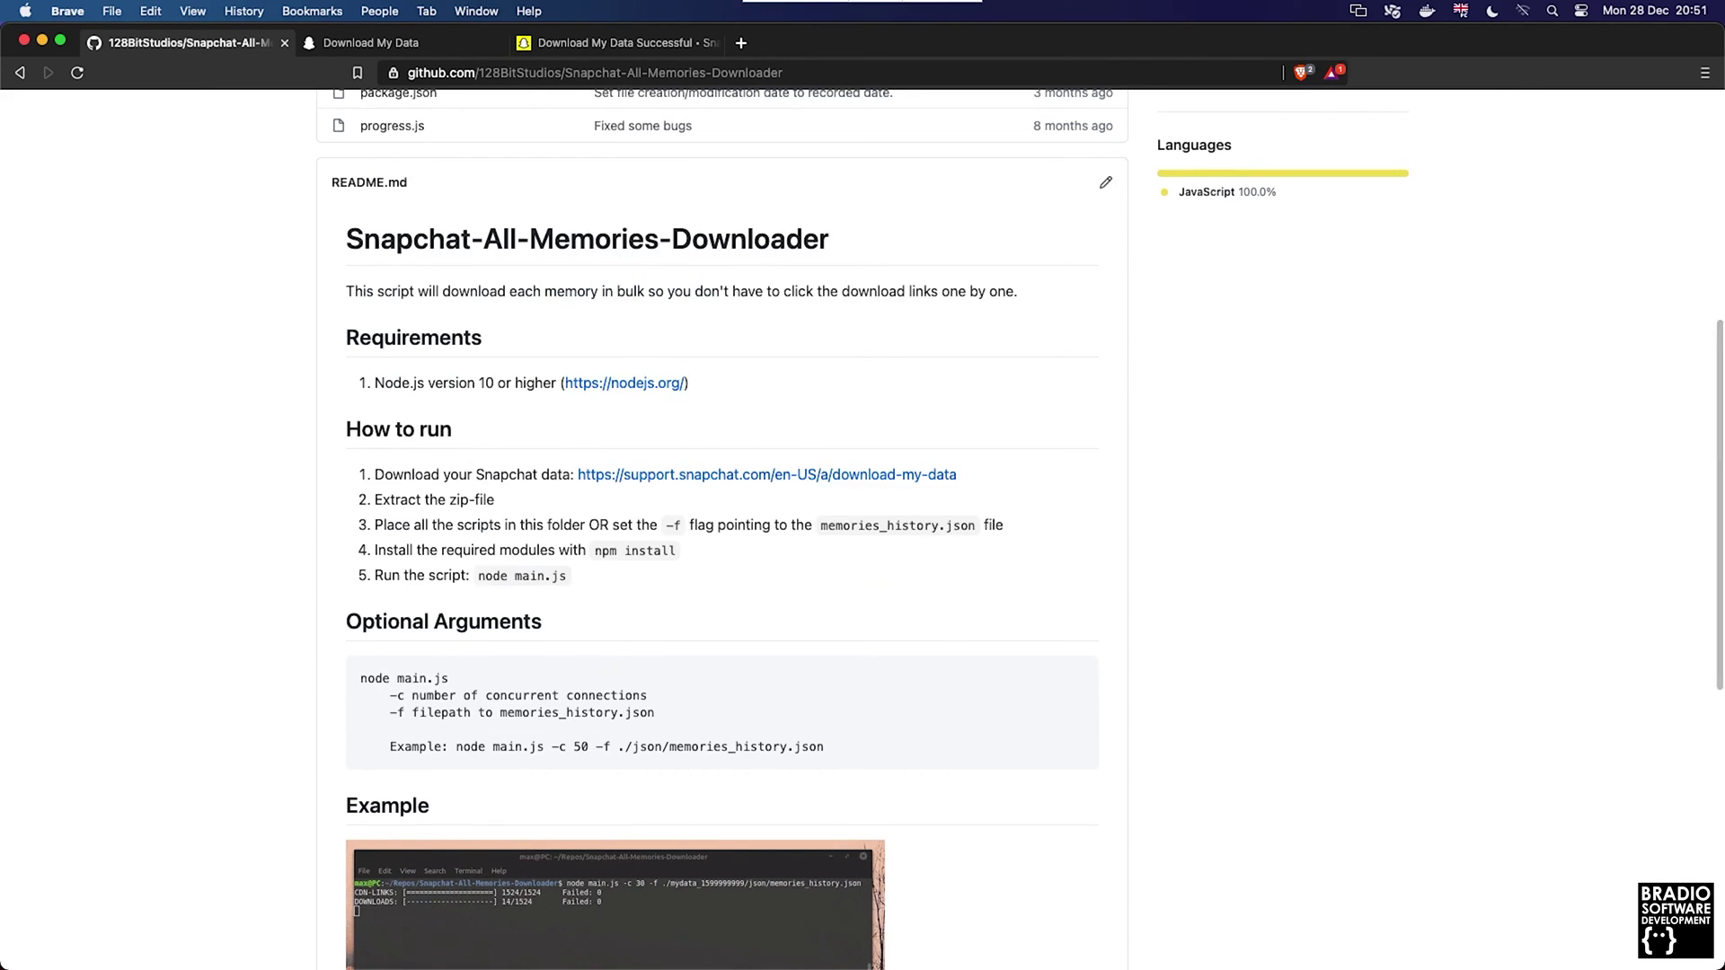
scroll(721, 530, "up", 4)
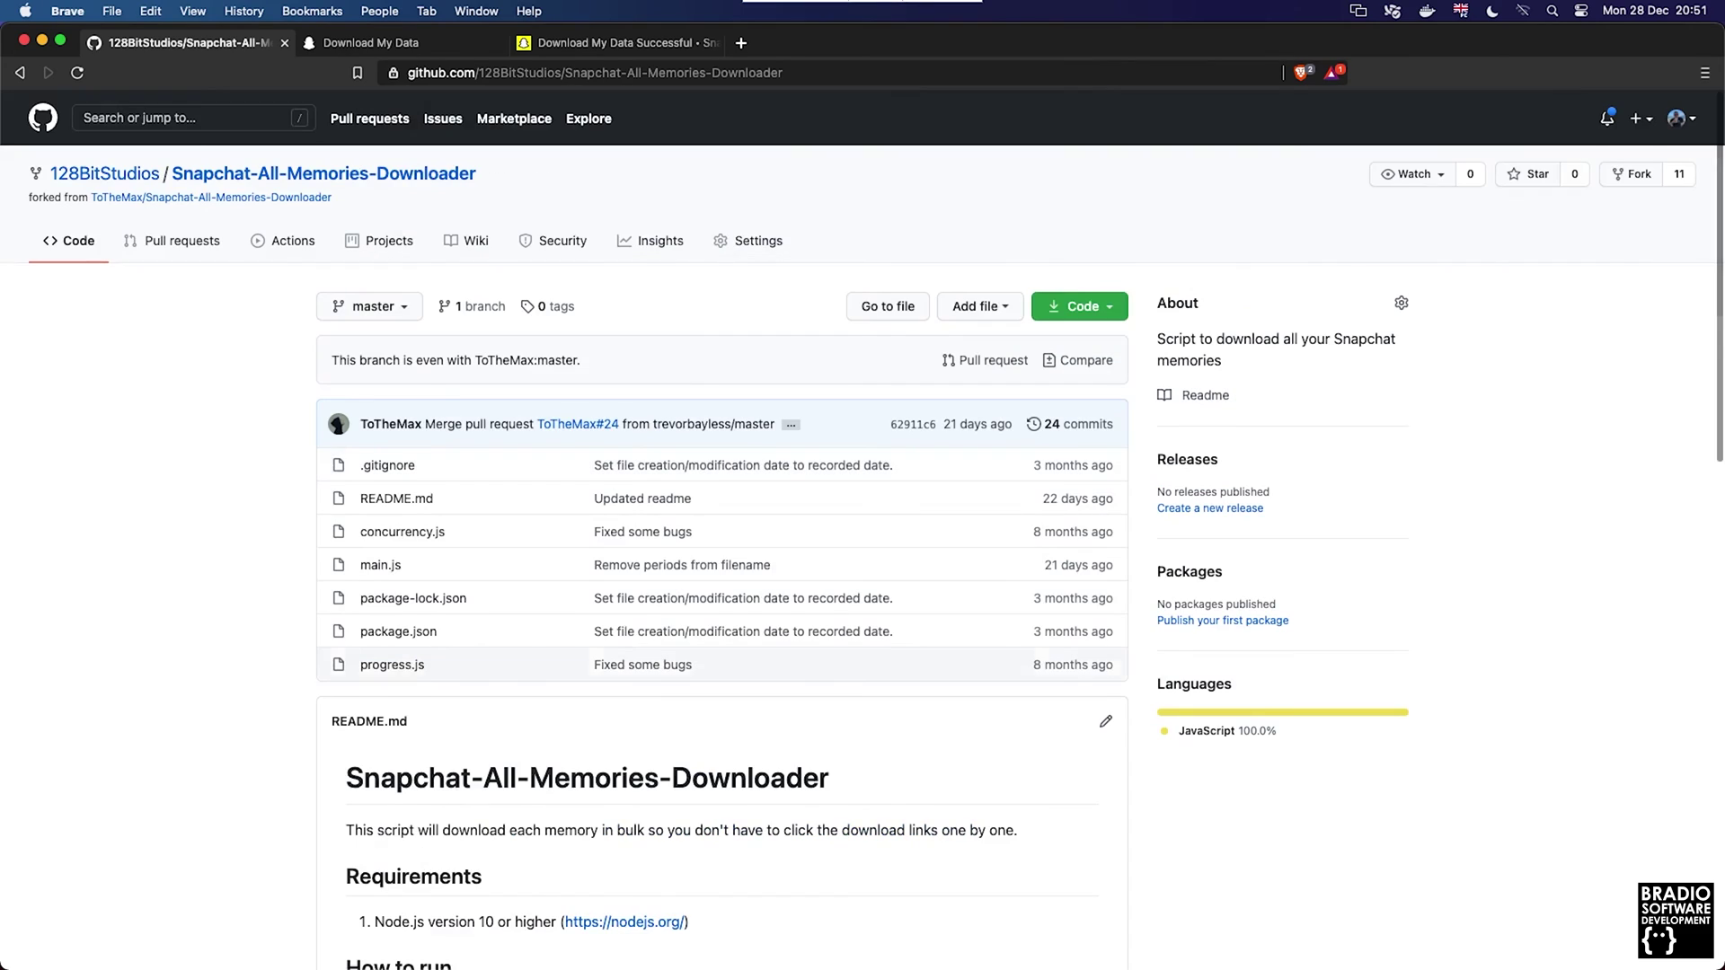
left_click(1100, 306)
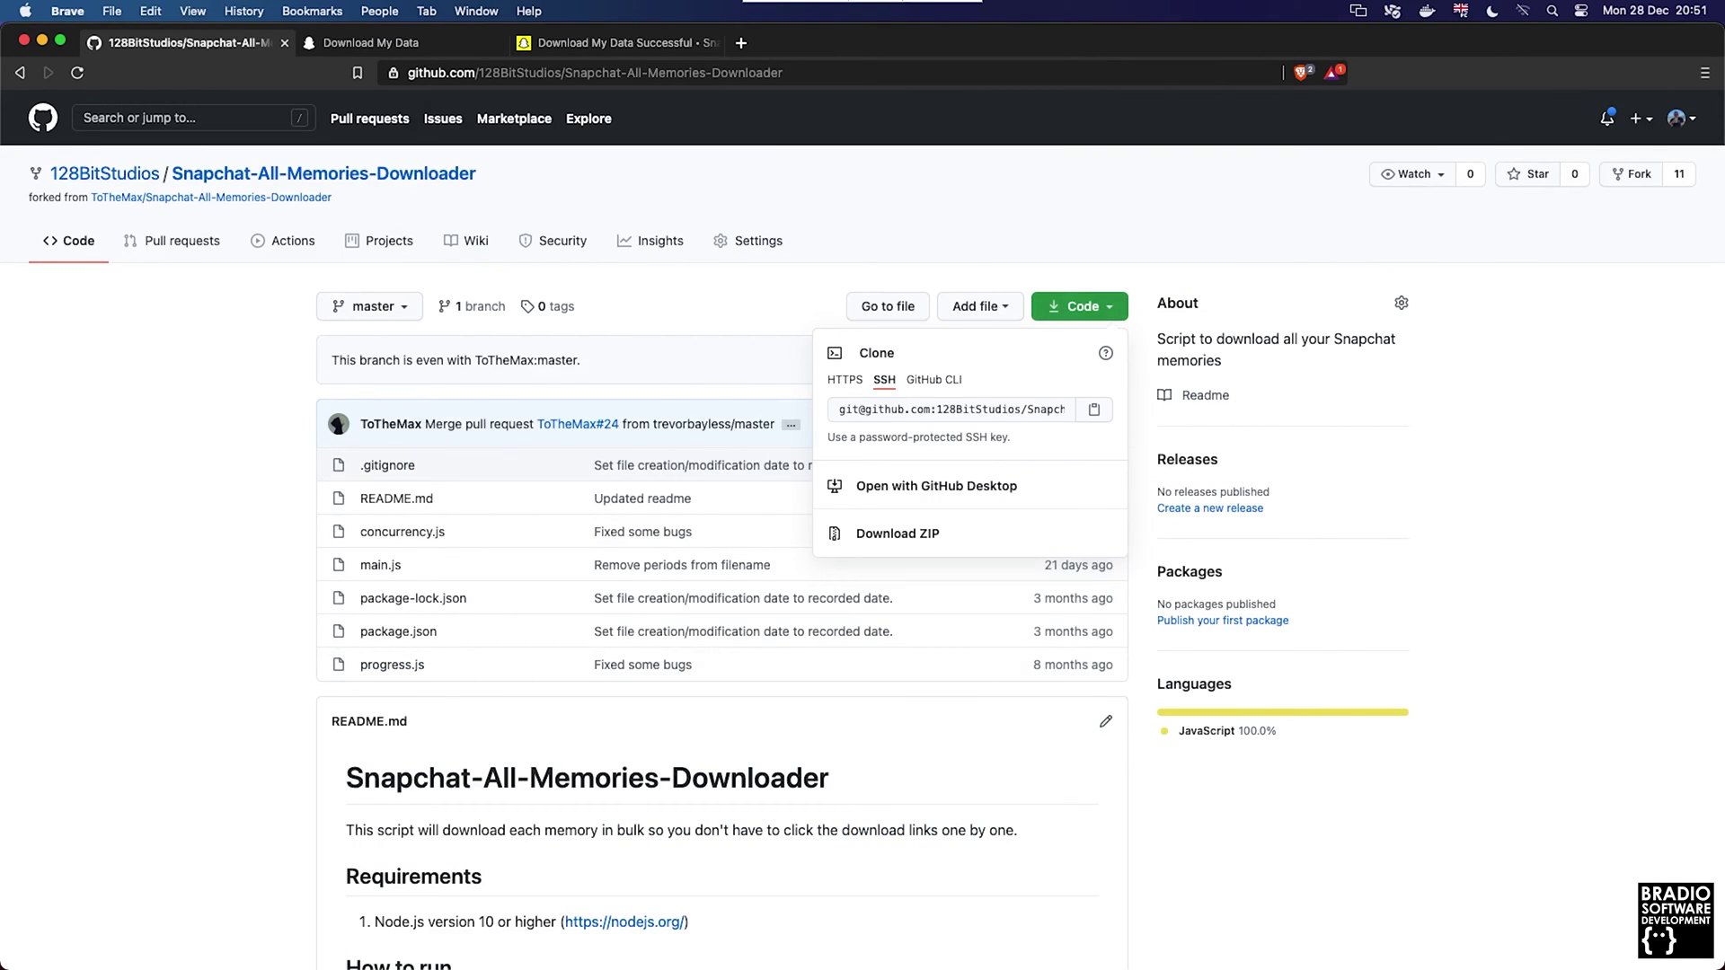
Copy the SSH clone address, launch iTerm2, and list the contents of ~/Projects.
left_click(952, 410)
key("super+space")
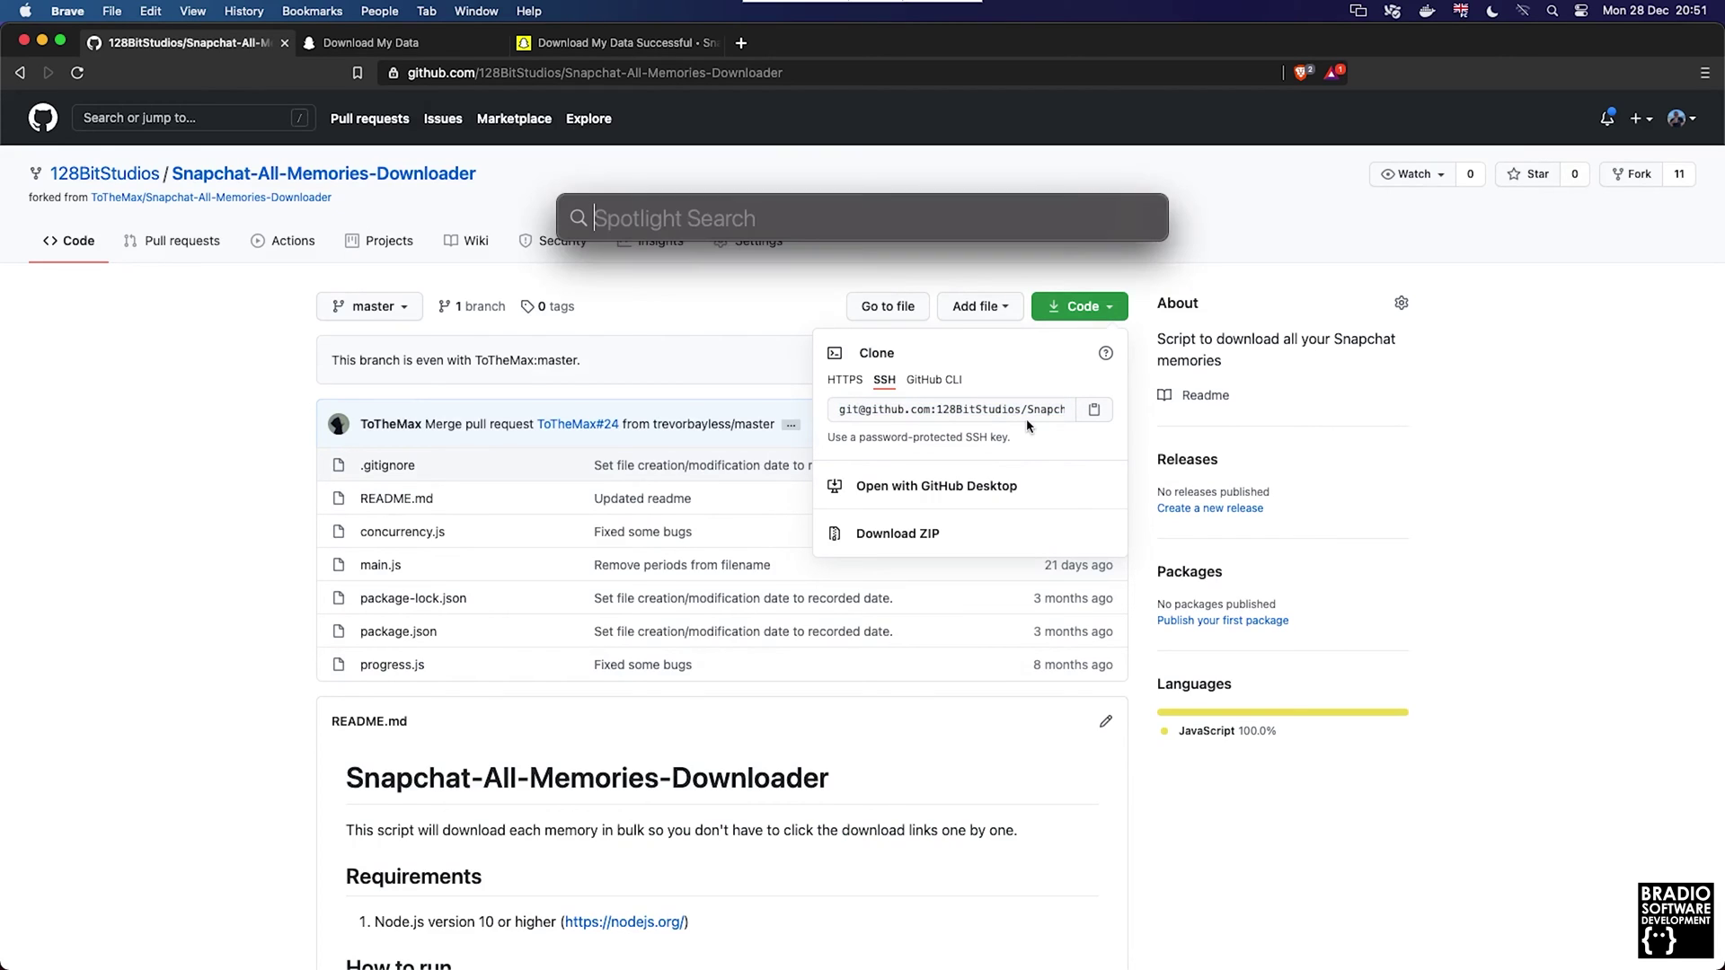
type("iterm")
key("Return")
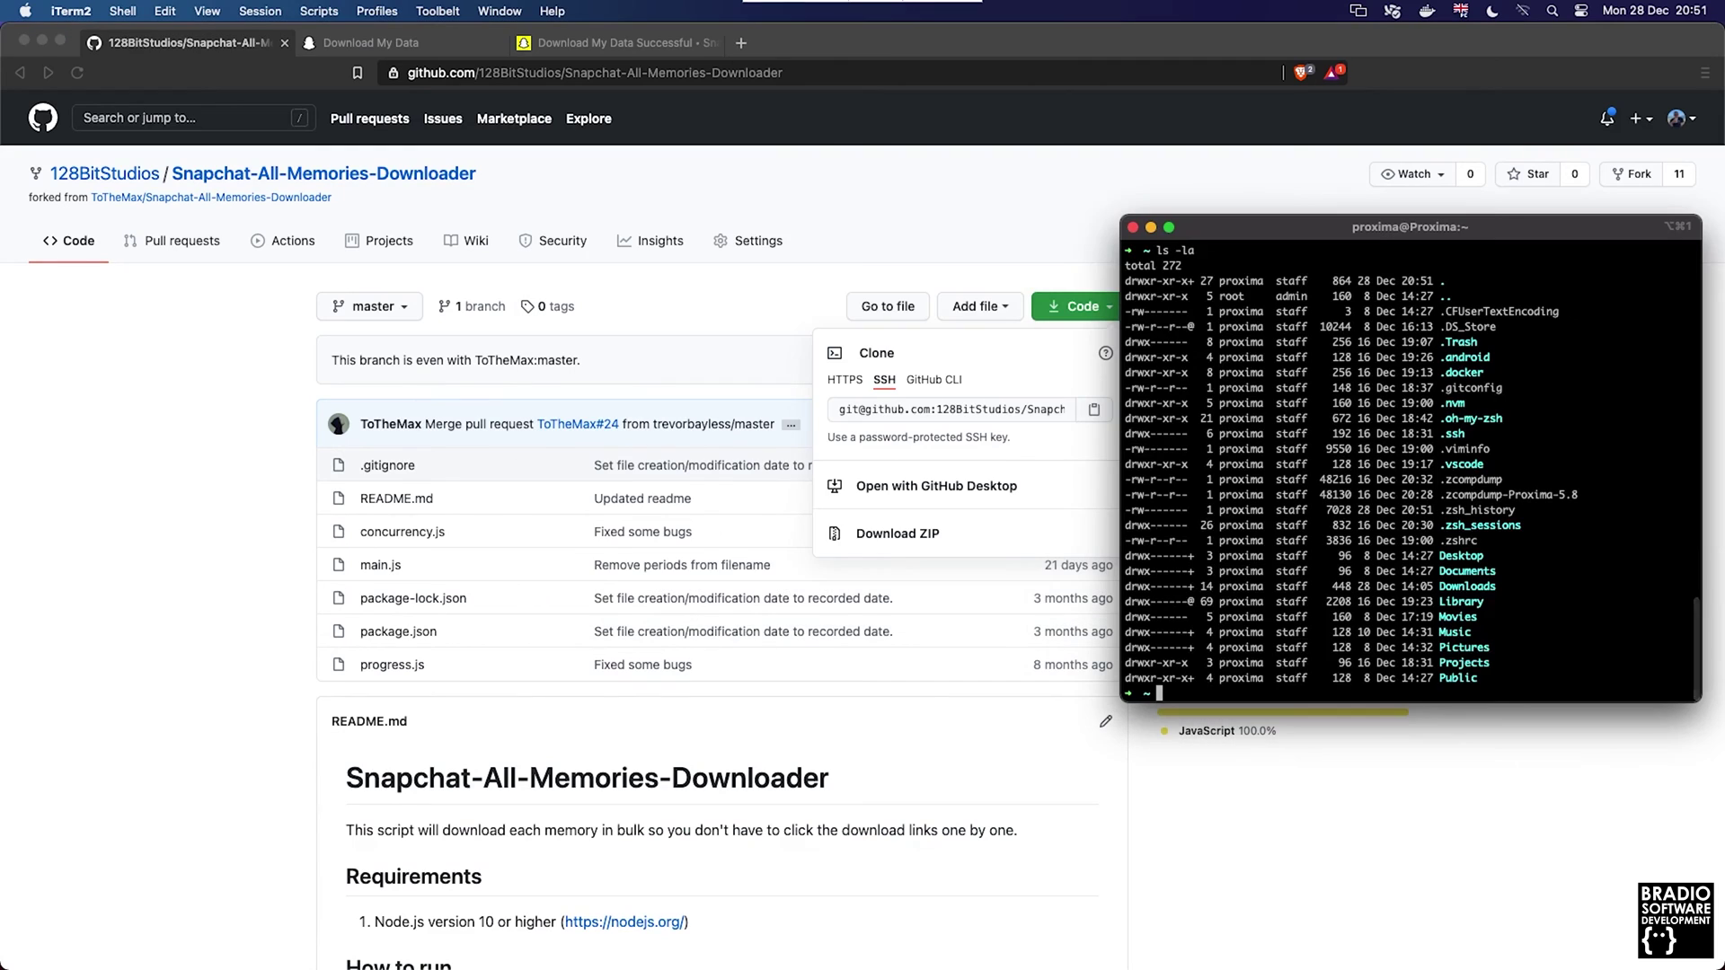
key("Return")
key("Return")
key("Return")
type("cd Projects/")
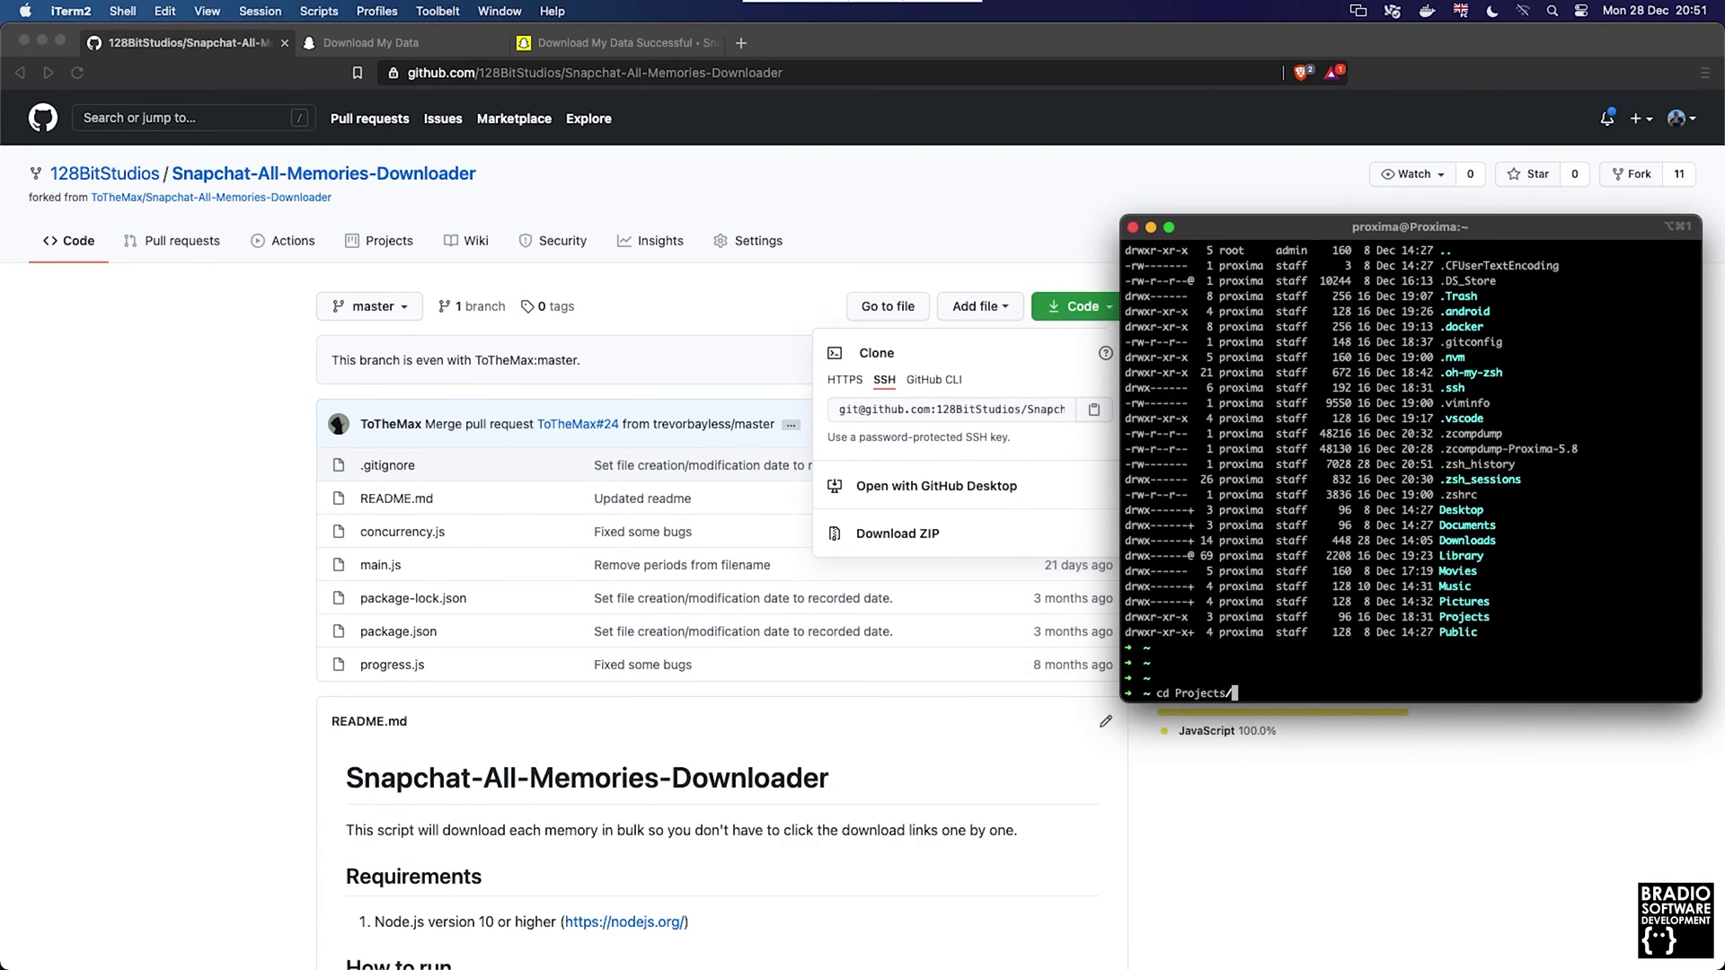
key("Return")
type("ls -la")
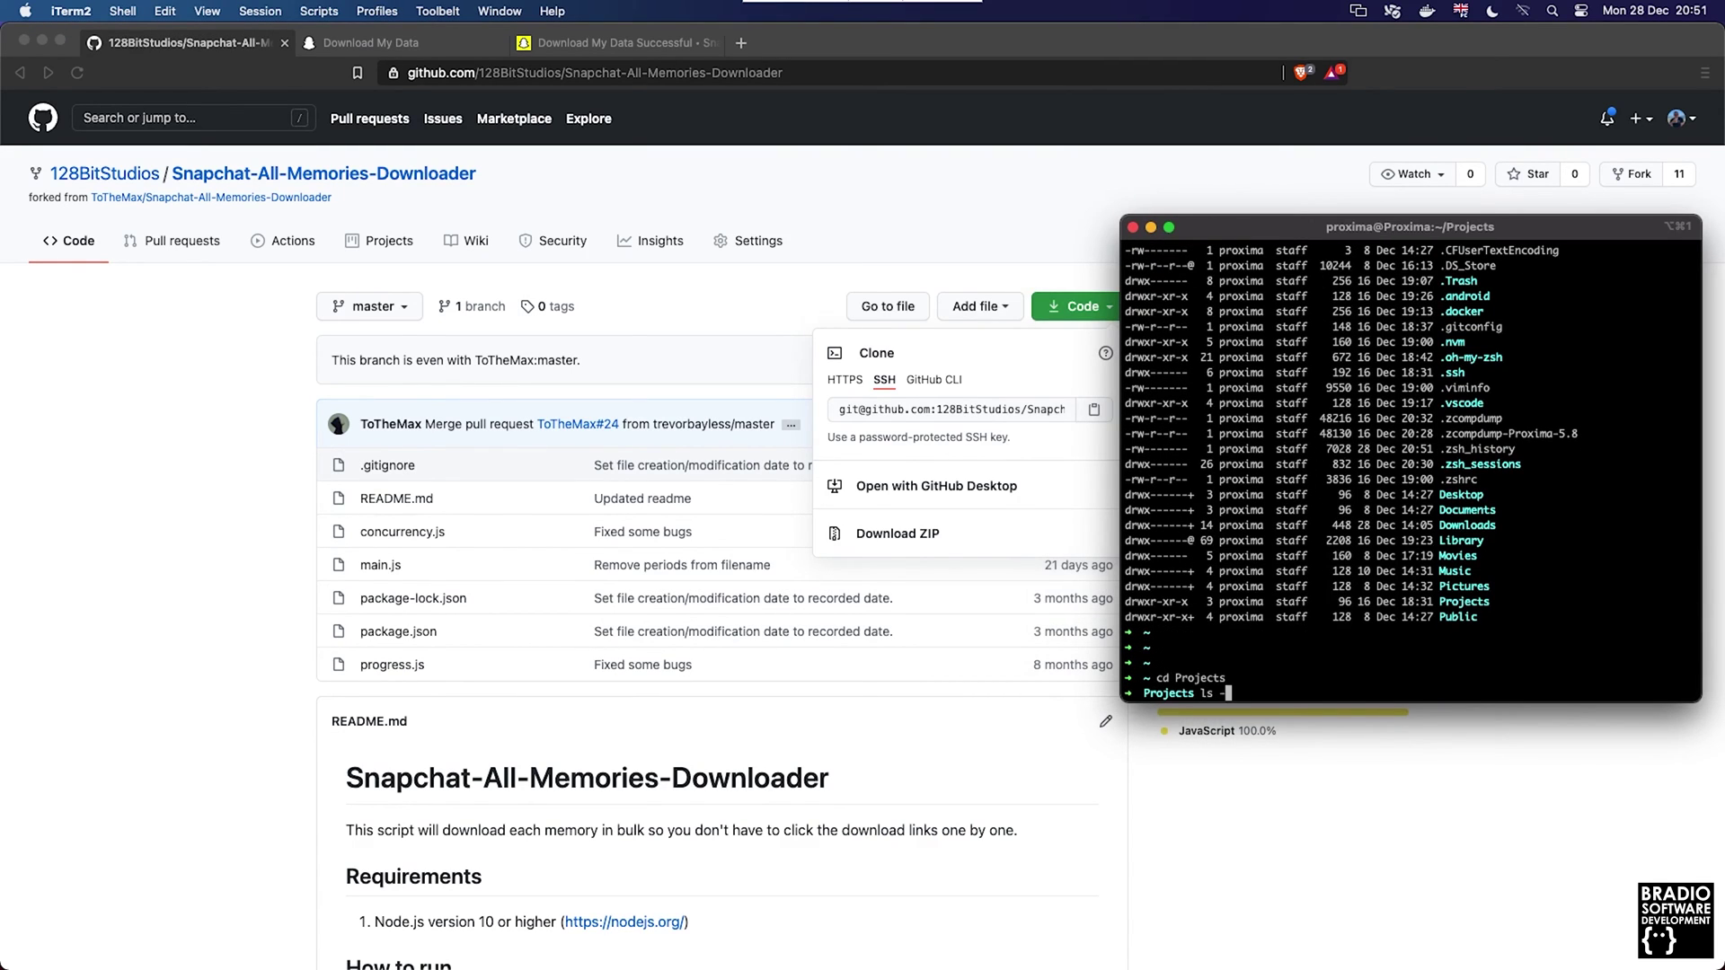
key("Return")
key("Return")
key("Return")
key("Return")
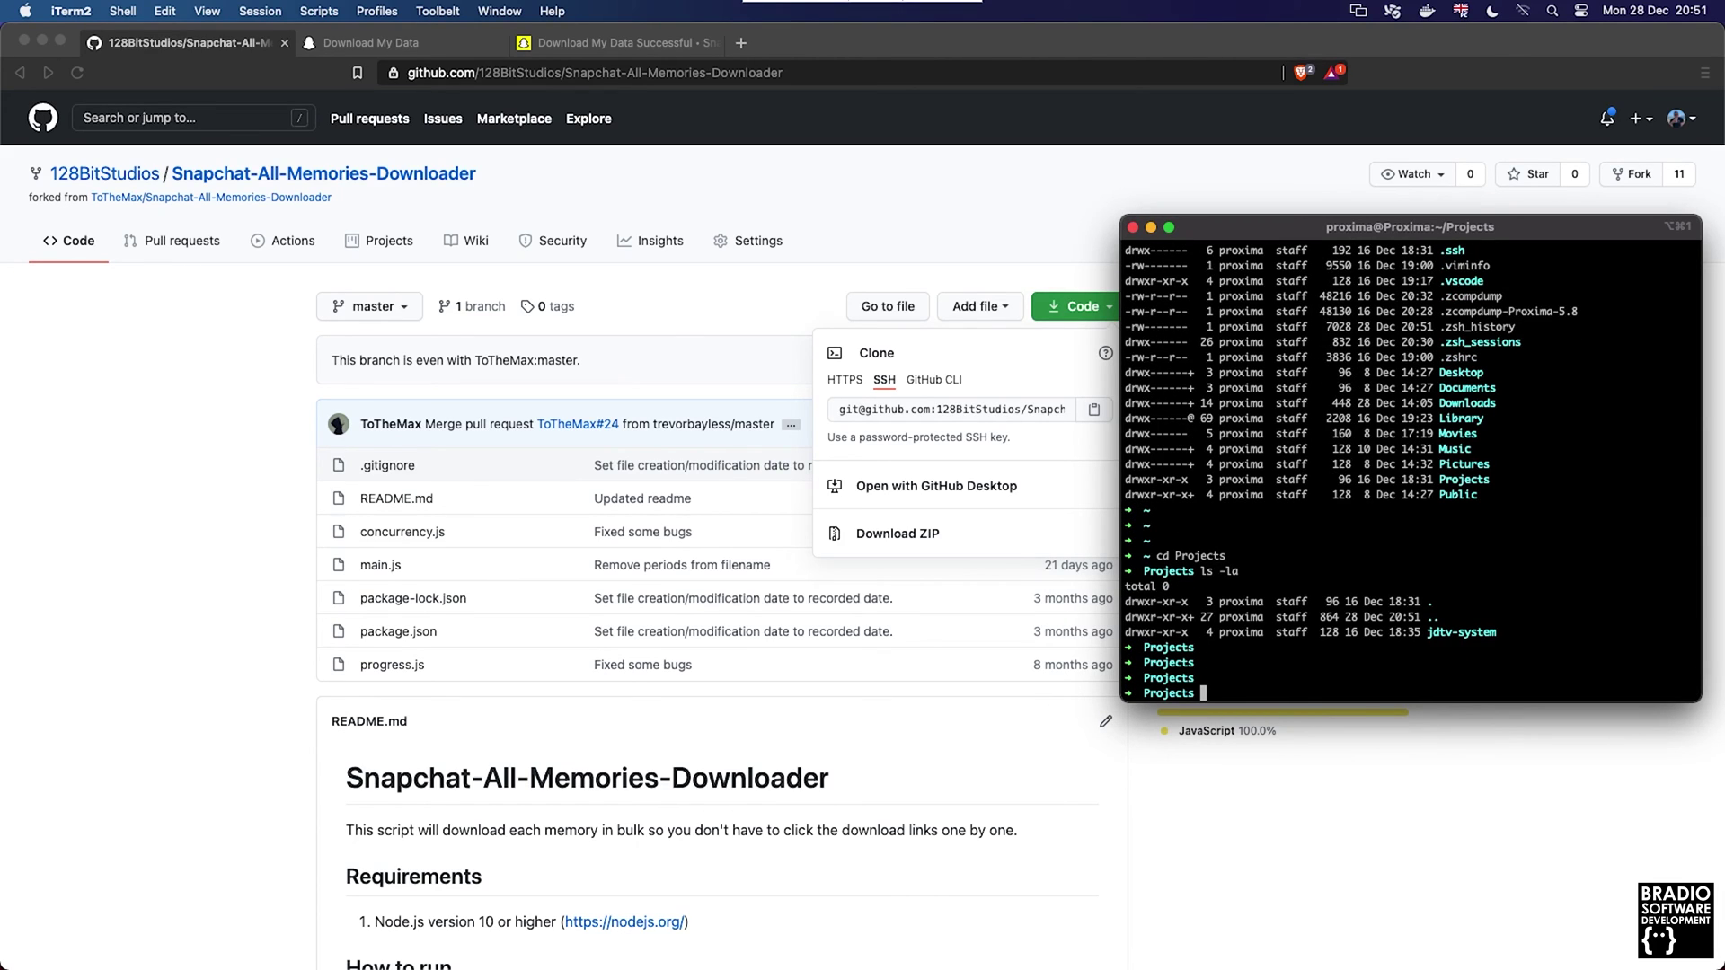
Git clone the repository, cd into Snapchat-All-Memories-Downloader, and run ls -la.
type("git clone")
key("super+v")
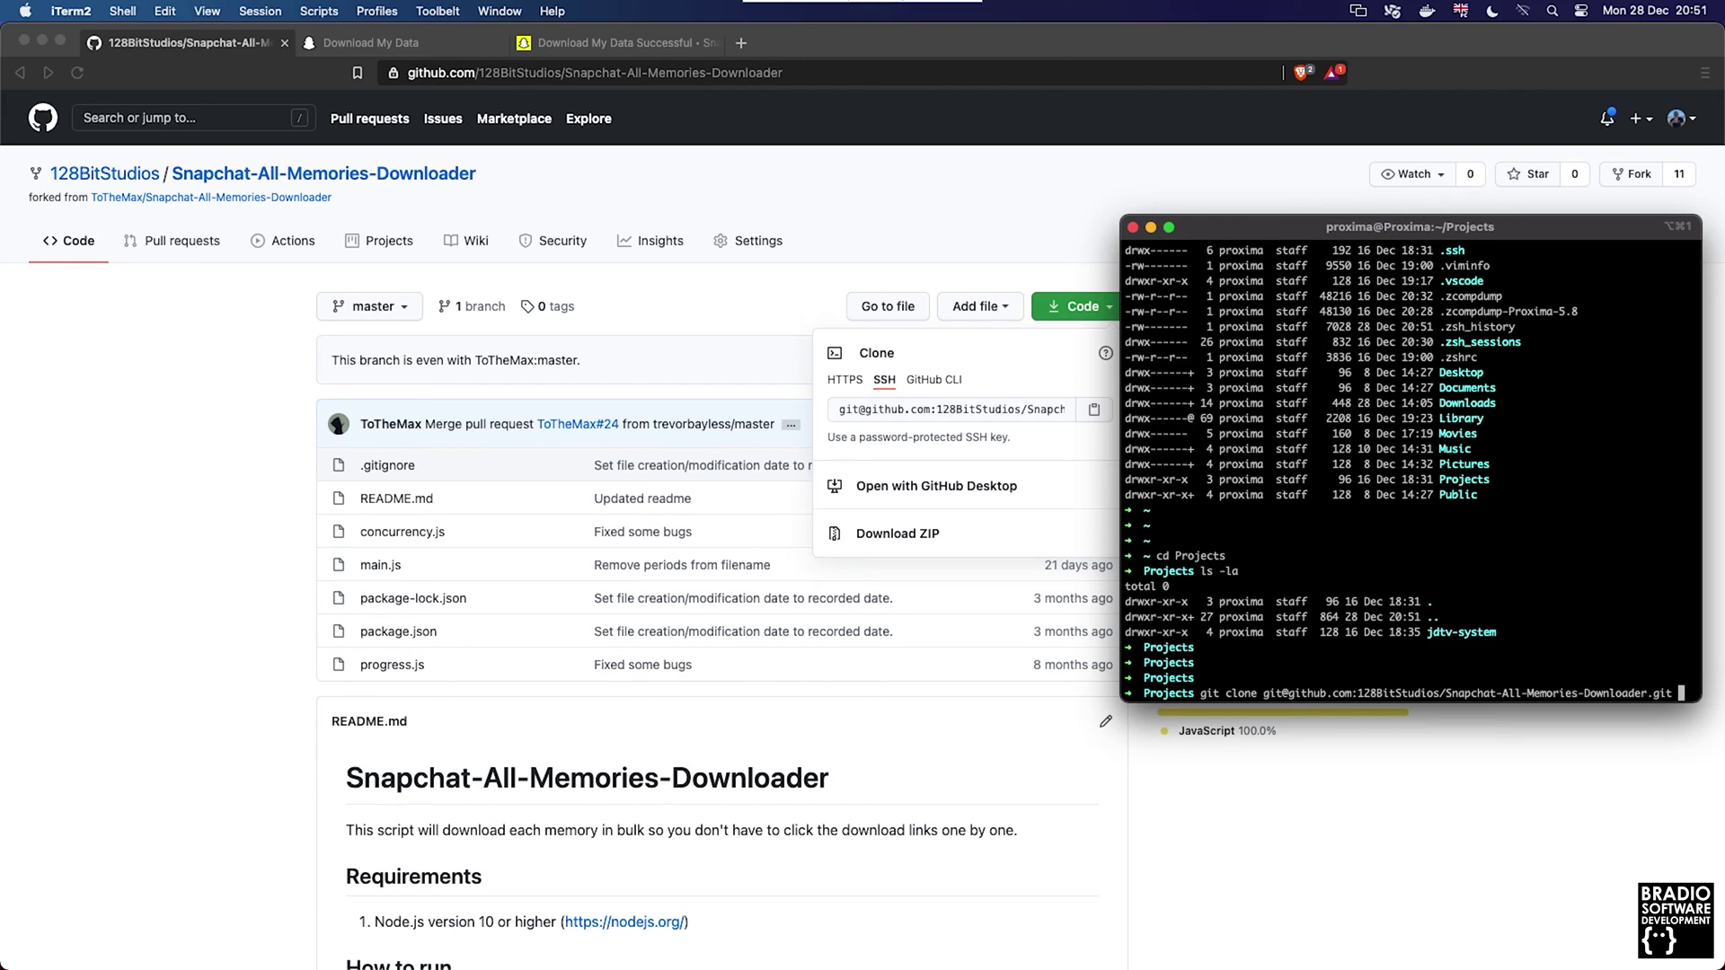
key("Return")
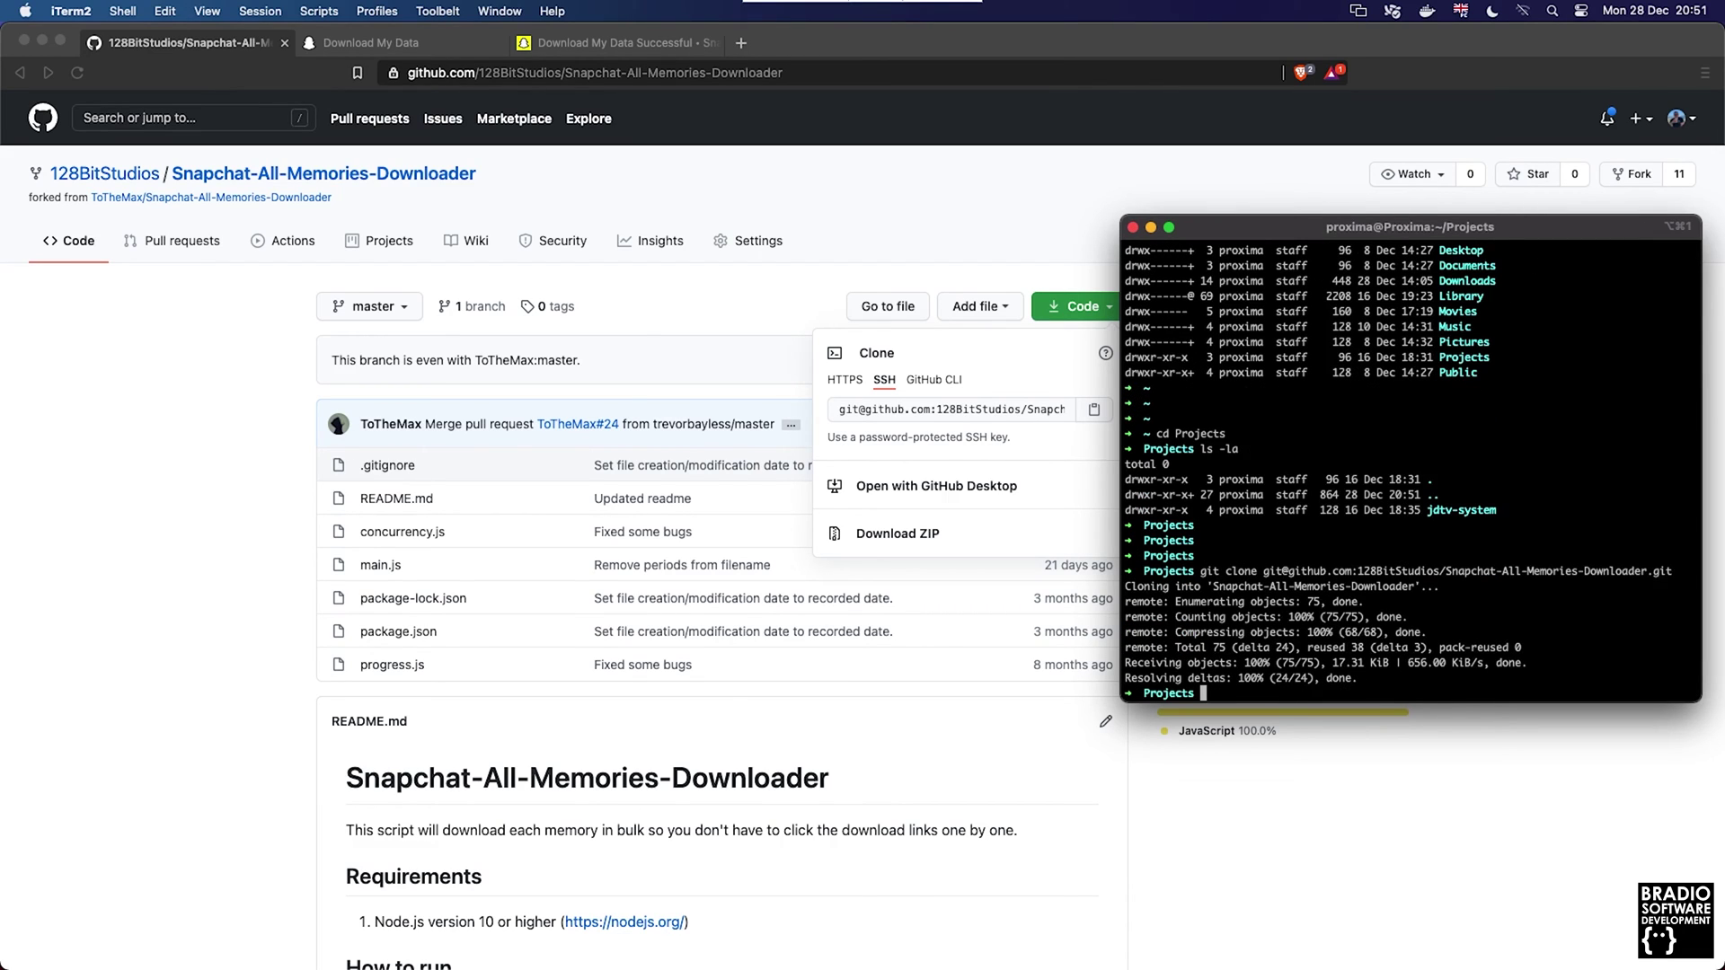
type("cd Snapchat-All-Memories-Downloader")
key("Return")
type("ls -la")
key("Return")
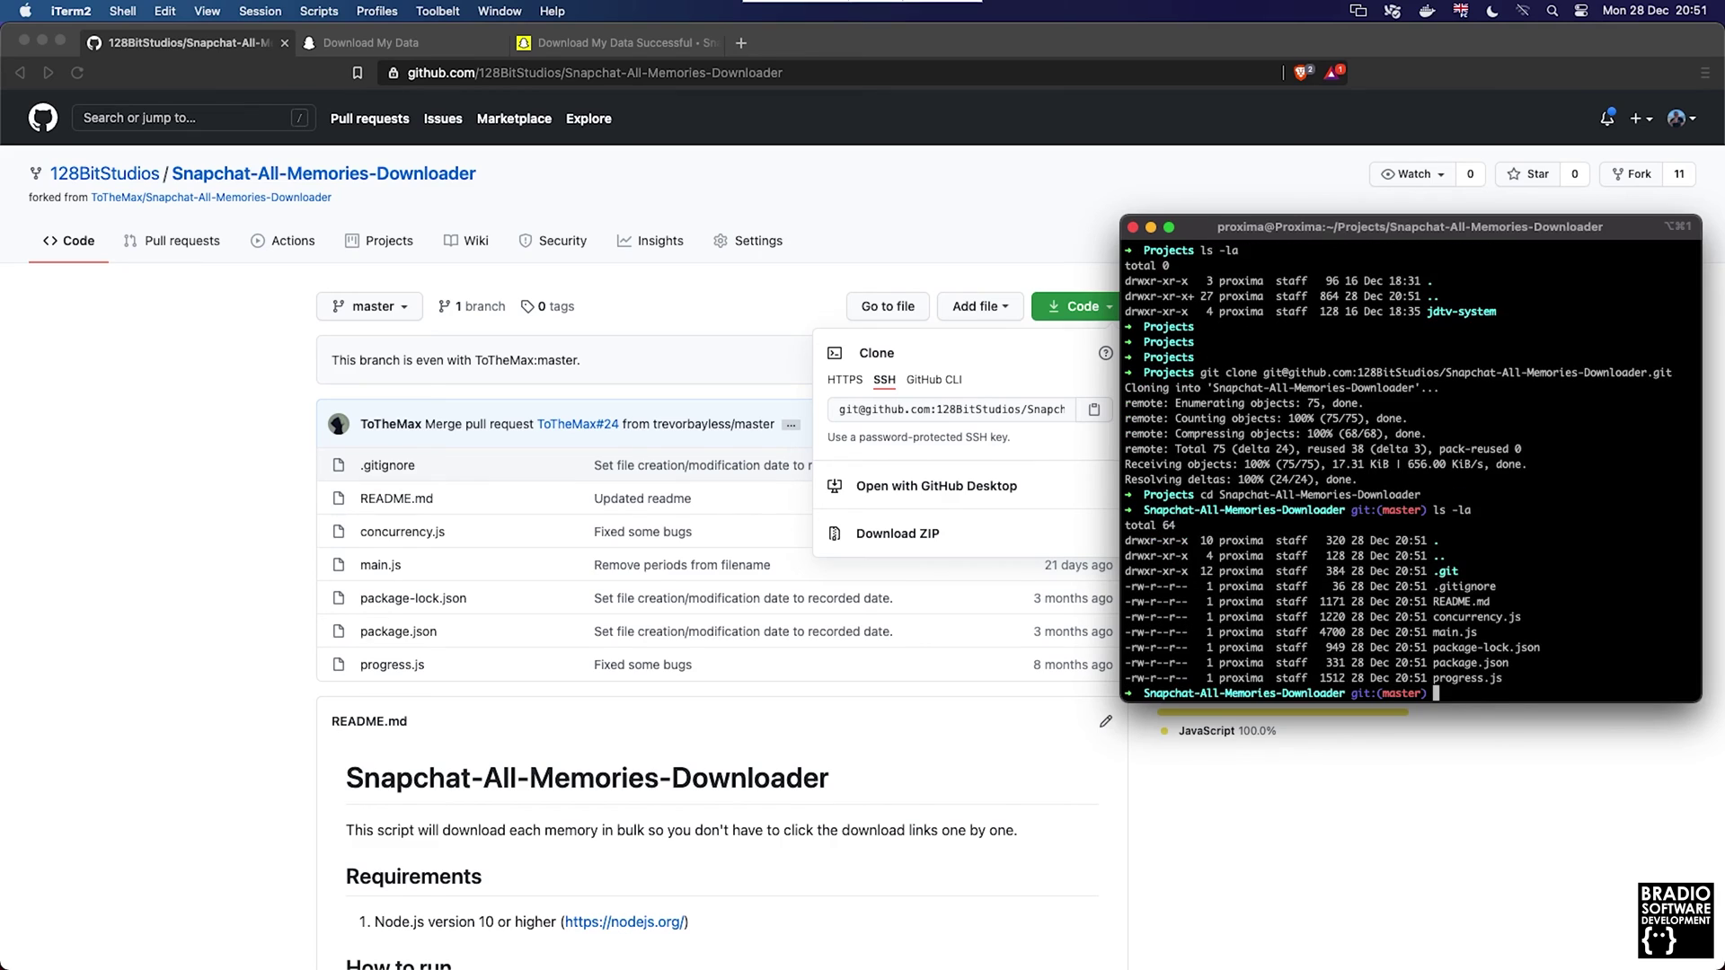
left_click_drag(1502, 678, 1124, 540)
Scroll Brave to the README and highlight its first and third How to run steps.
key("super+Tab")
scroll(719, 539, "down", 10)
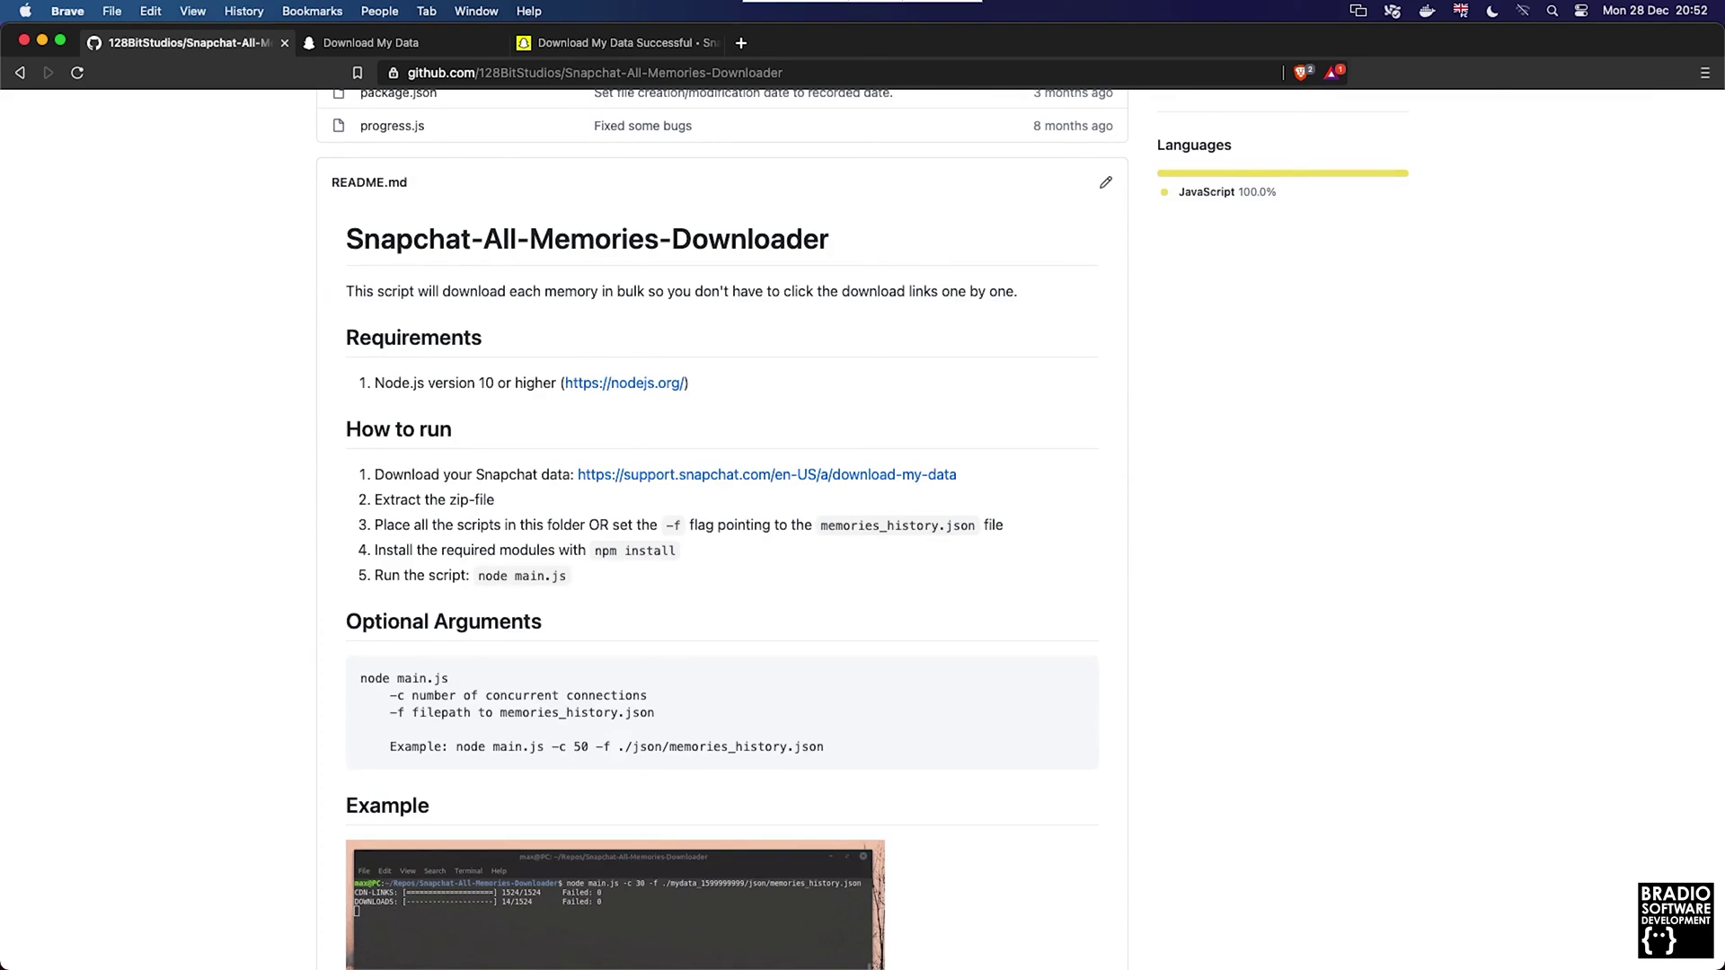
left_click_drag(374, 474, 957, 474)
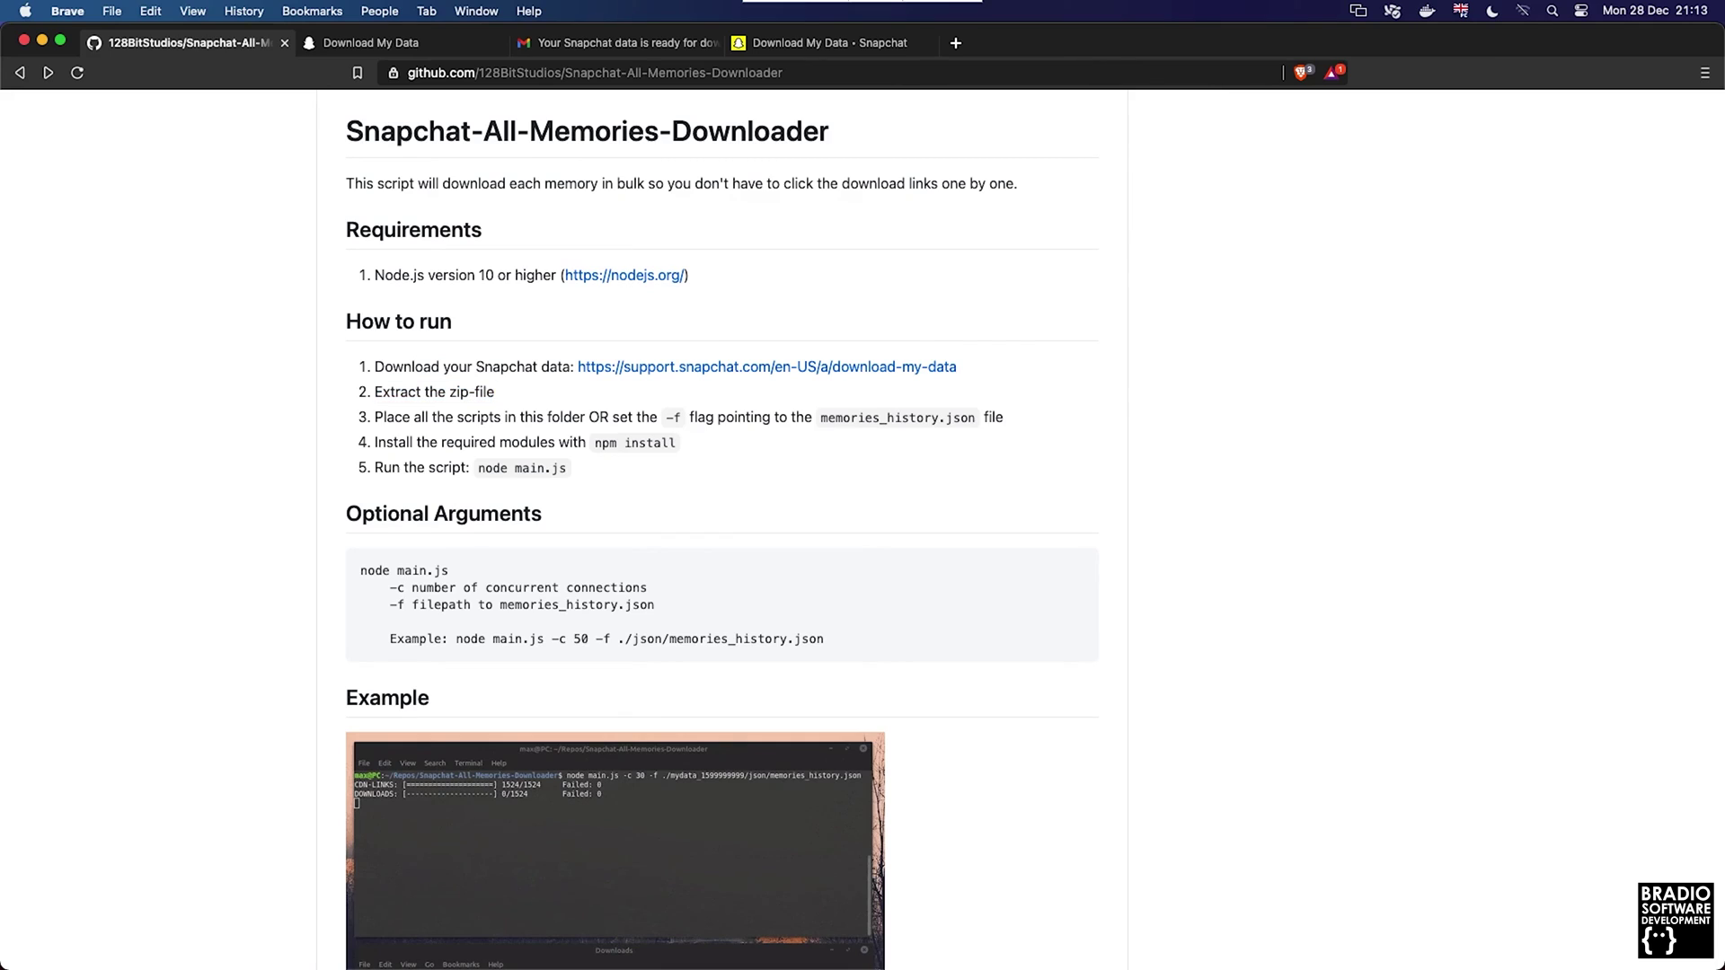
left_click_drag(374, 417, 1005, 417)
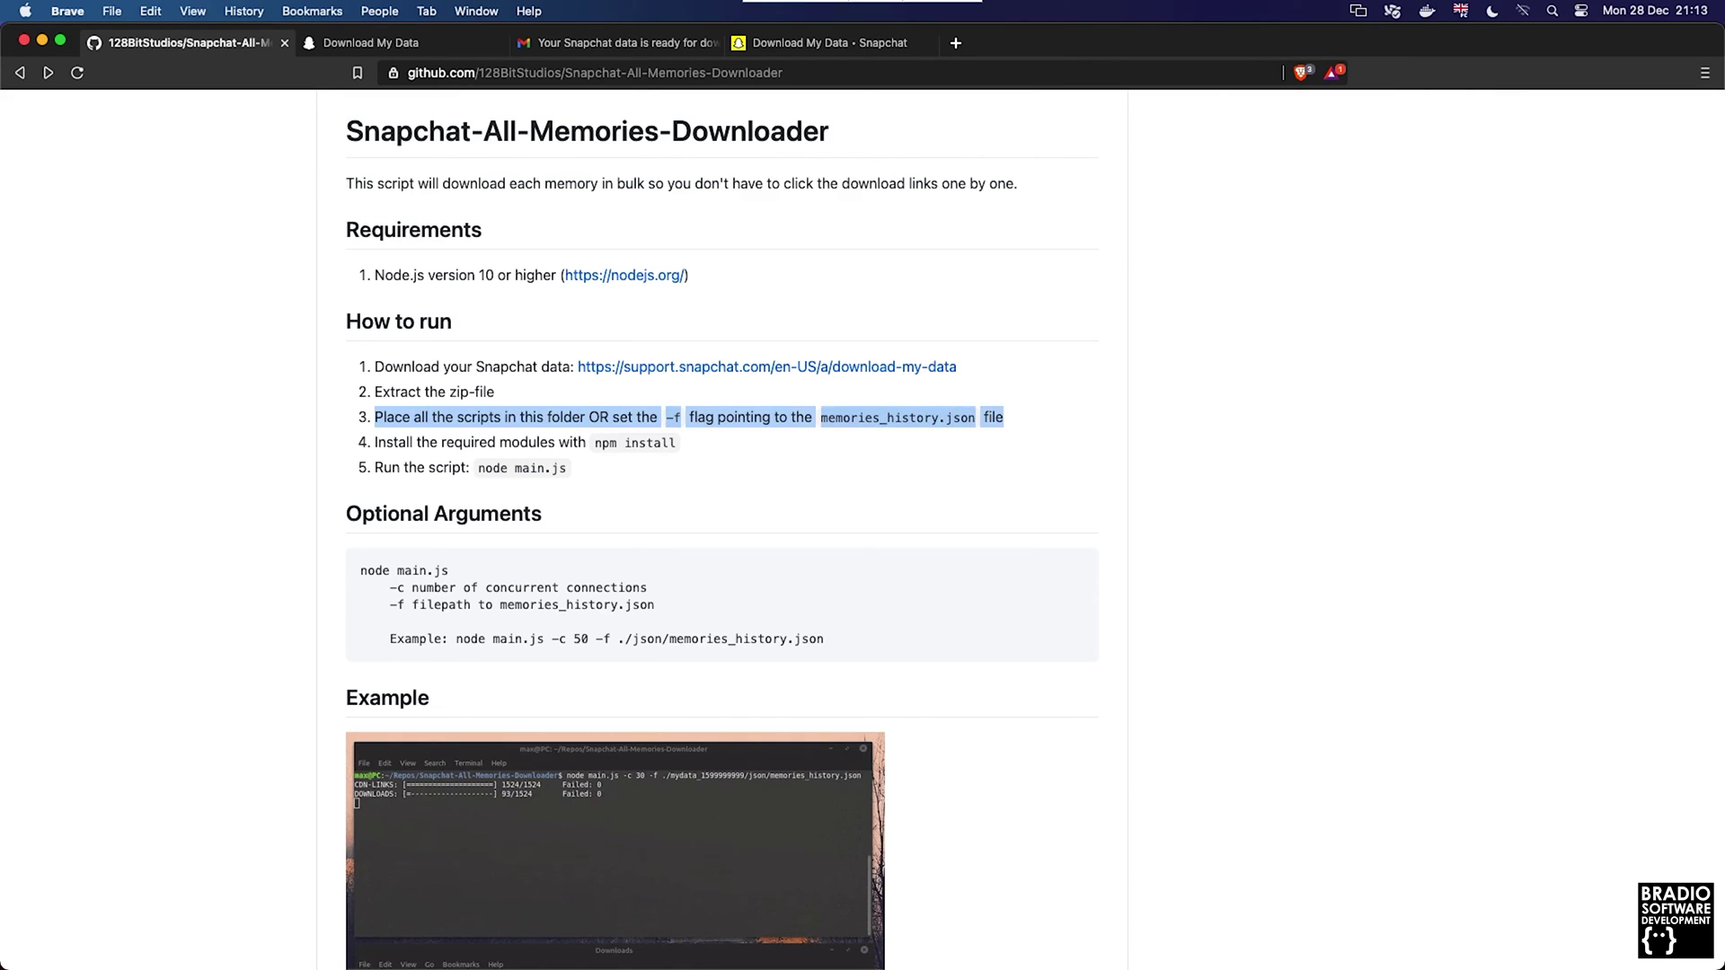
left_click(1005, 417)
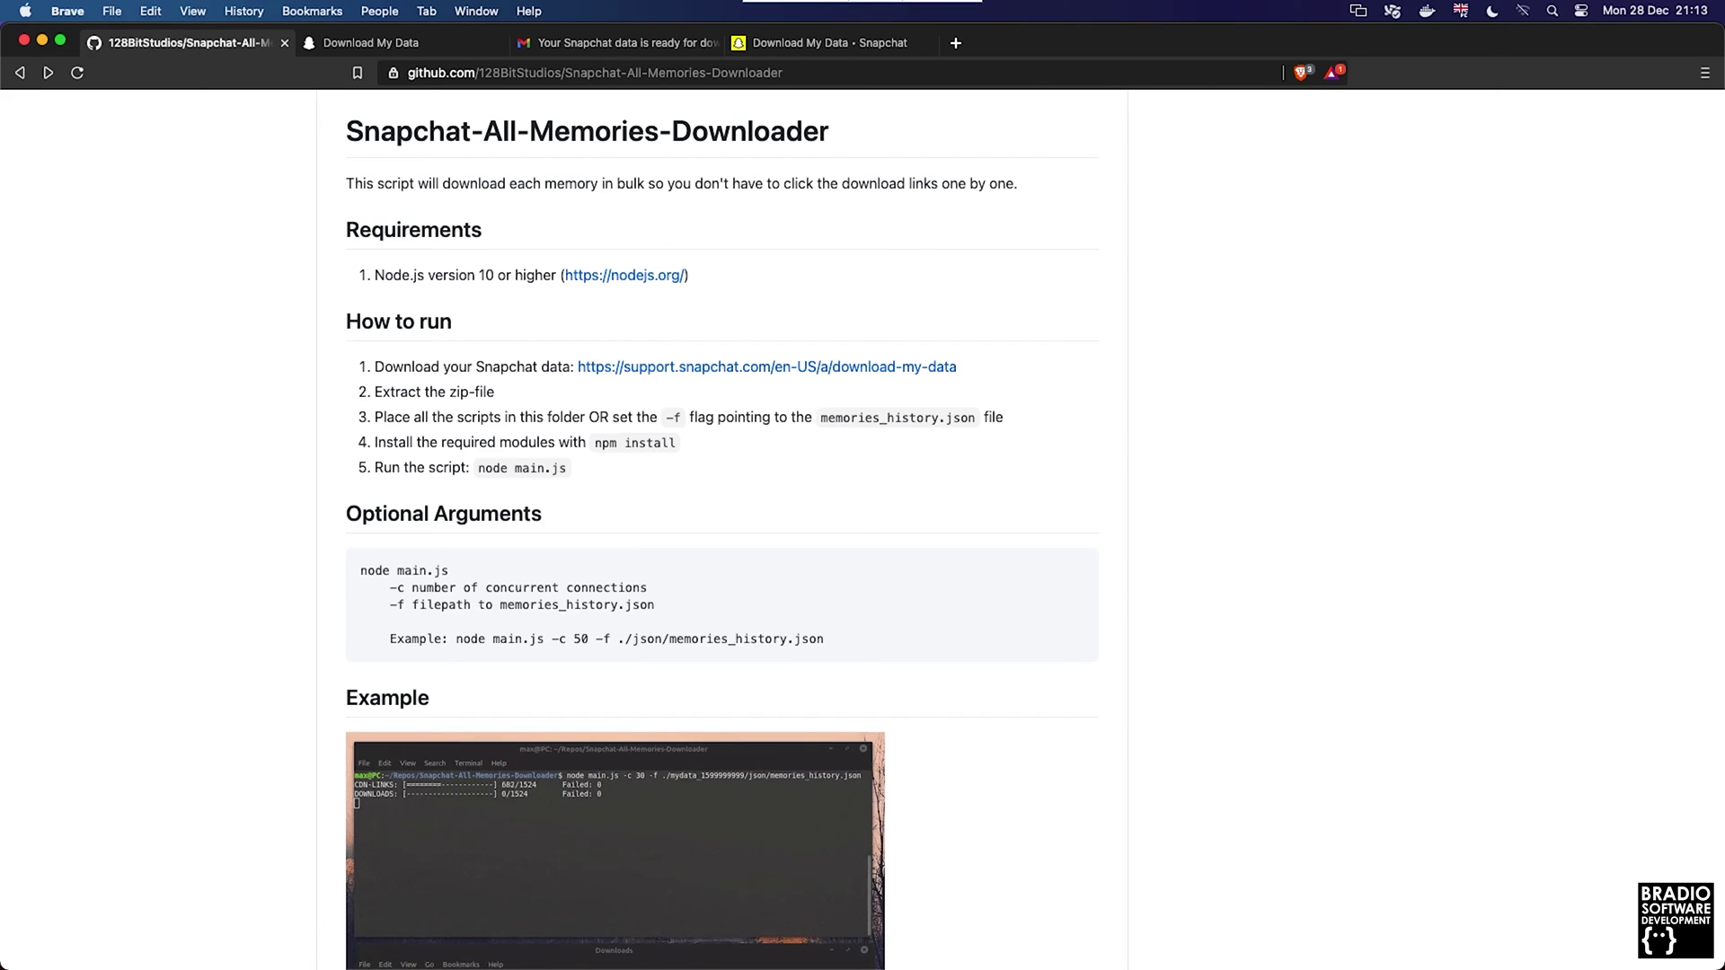
key("super+Tab")
key("super+Tab")
key("super+Tab")
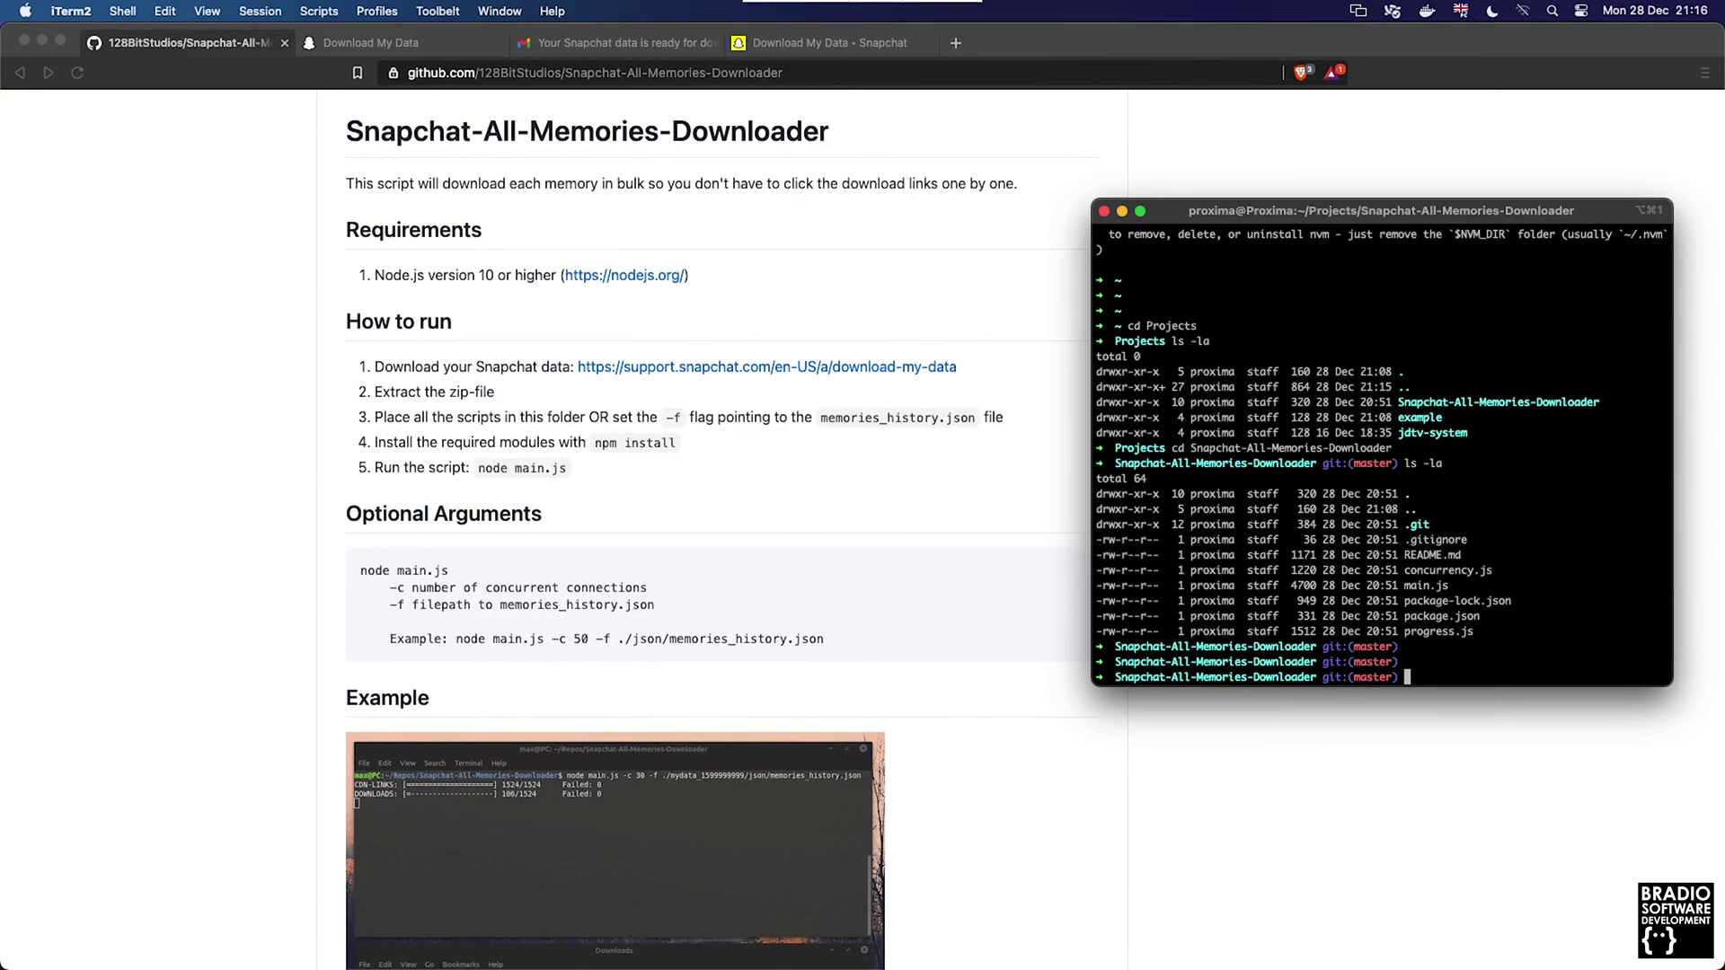
Run npm ci in the Snapchat-All-Memories-Downloader folder, adding 3 packages.
key("super+Tab")
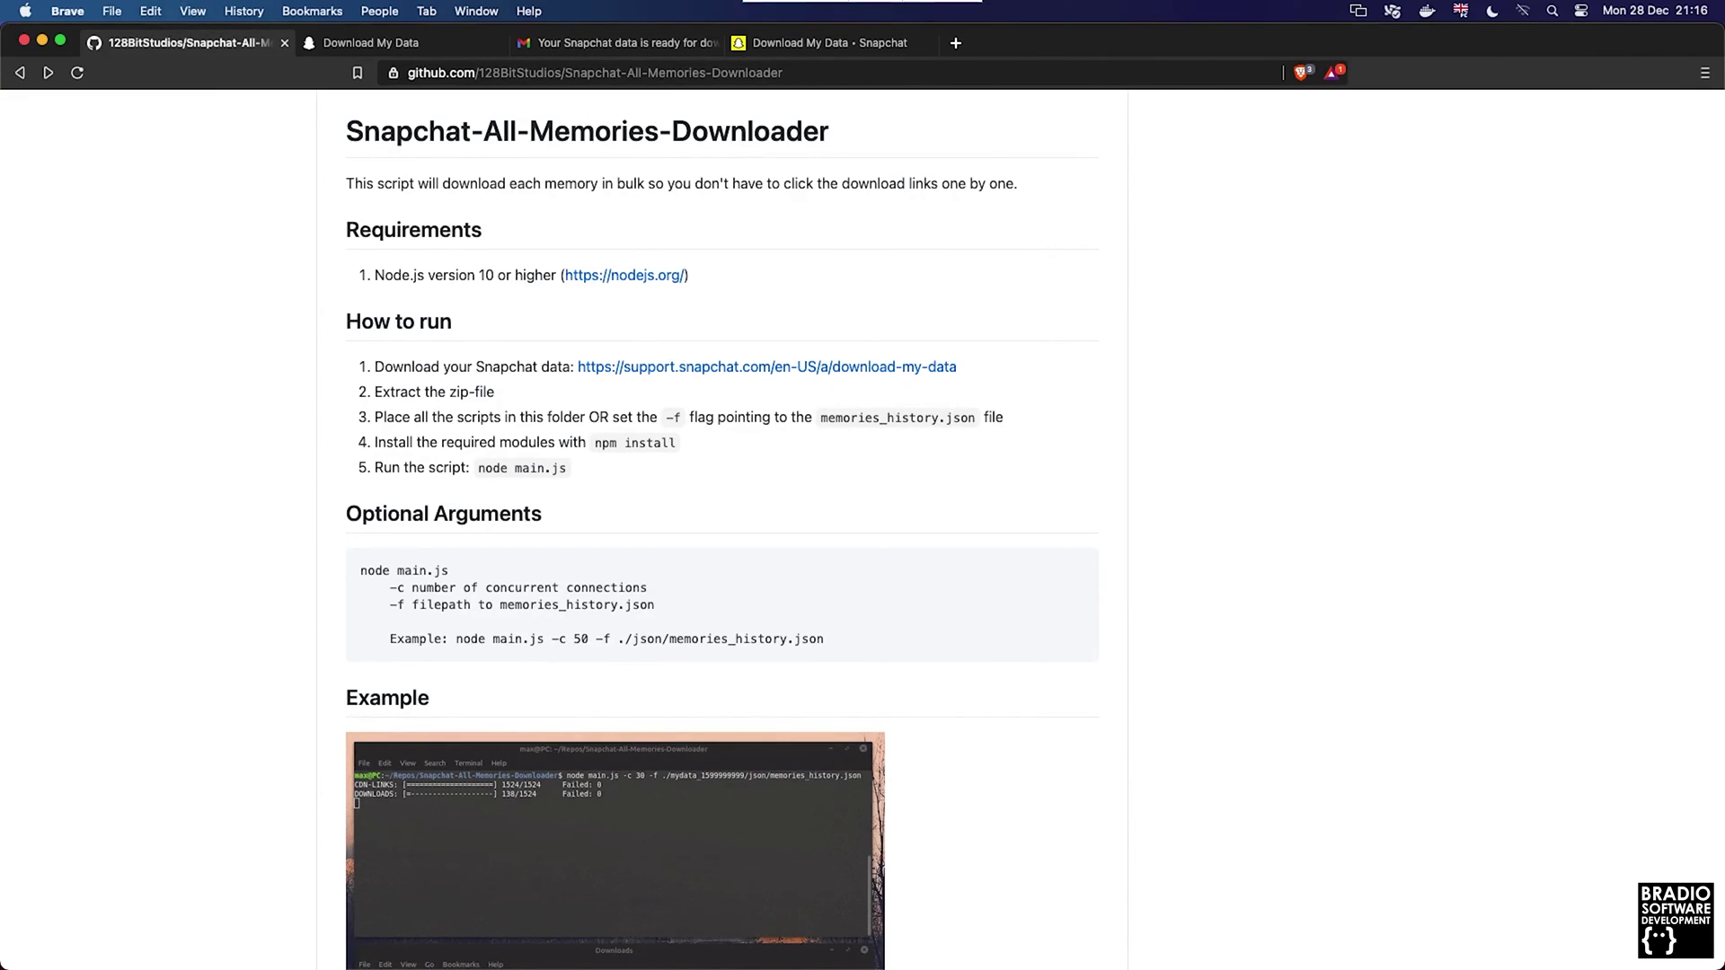
key("super+Tab")
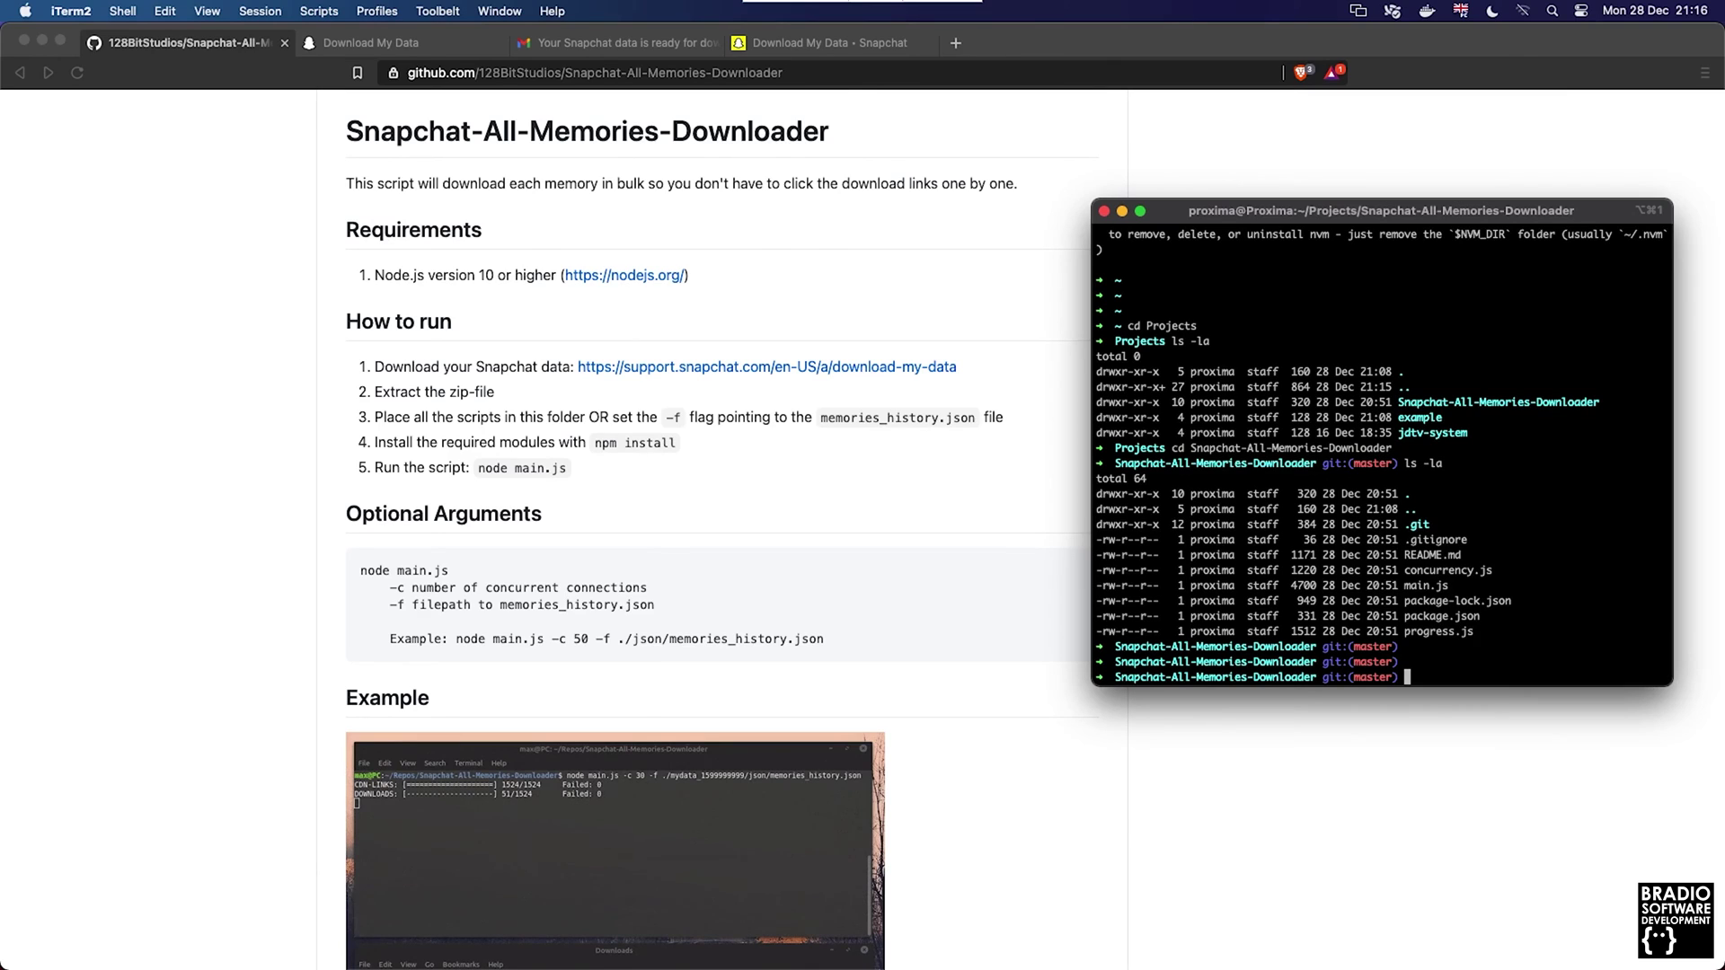
key("Return")
key("Return")
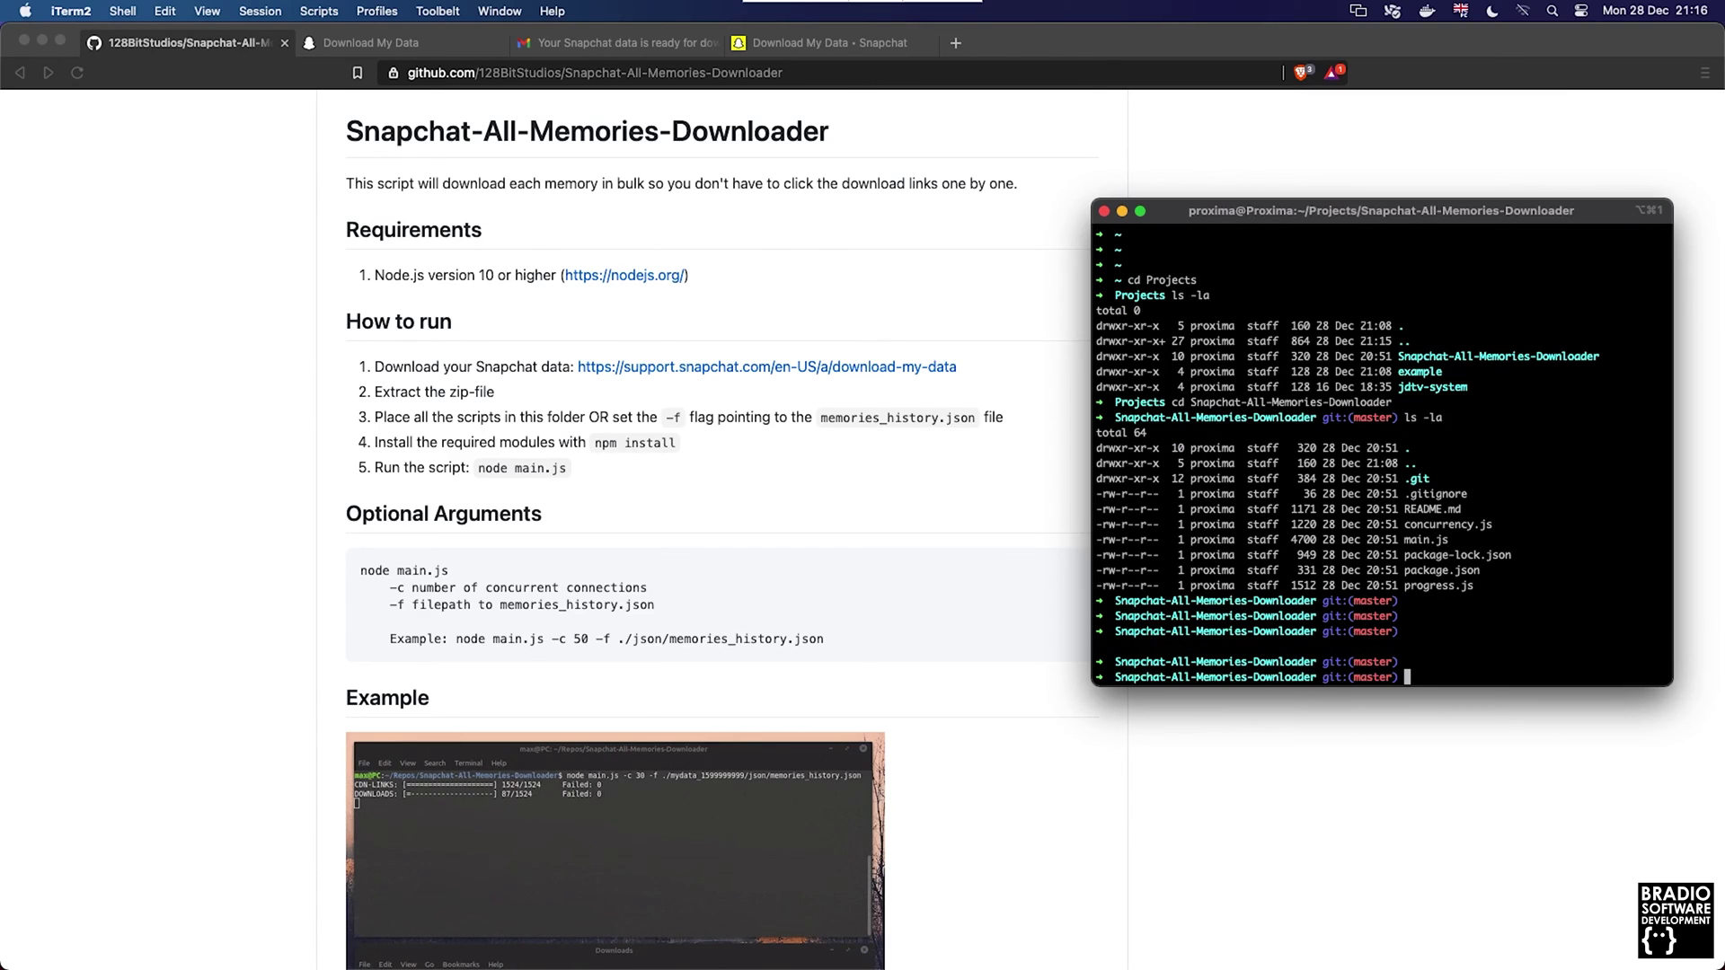
type("npm ci")
key("Return")
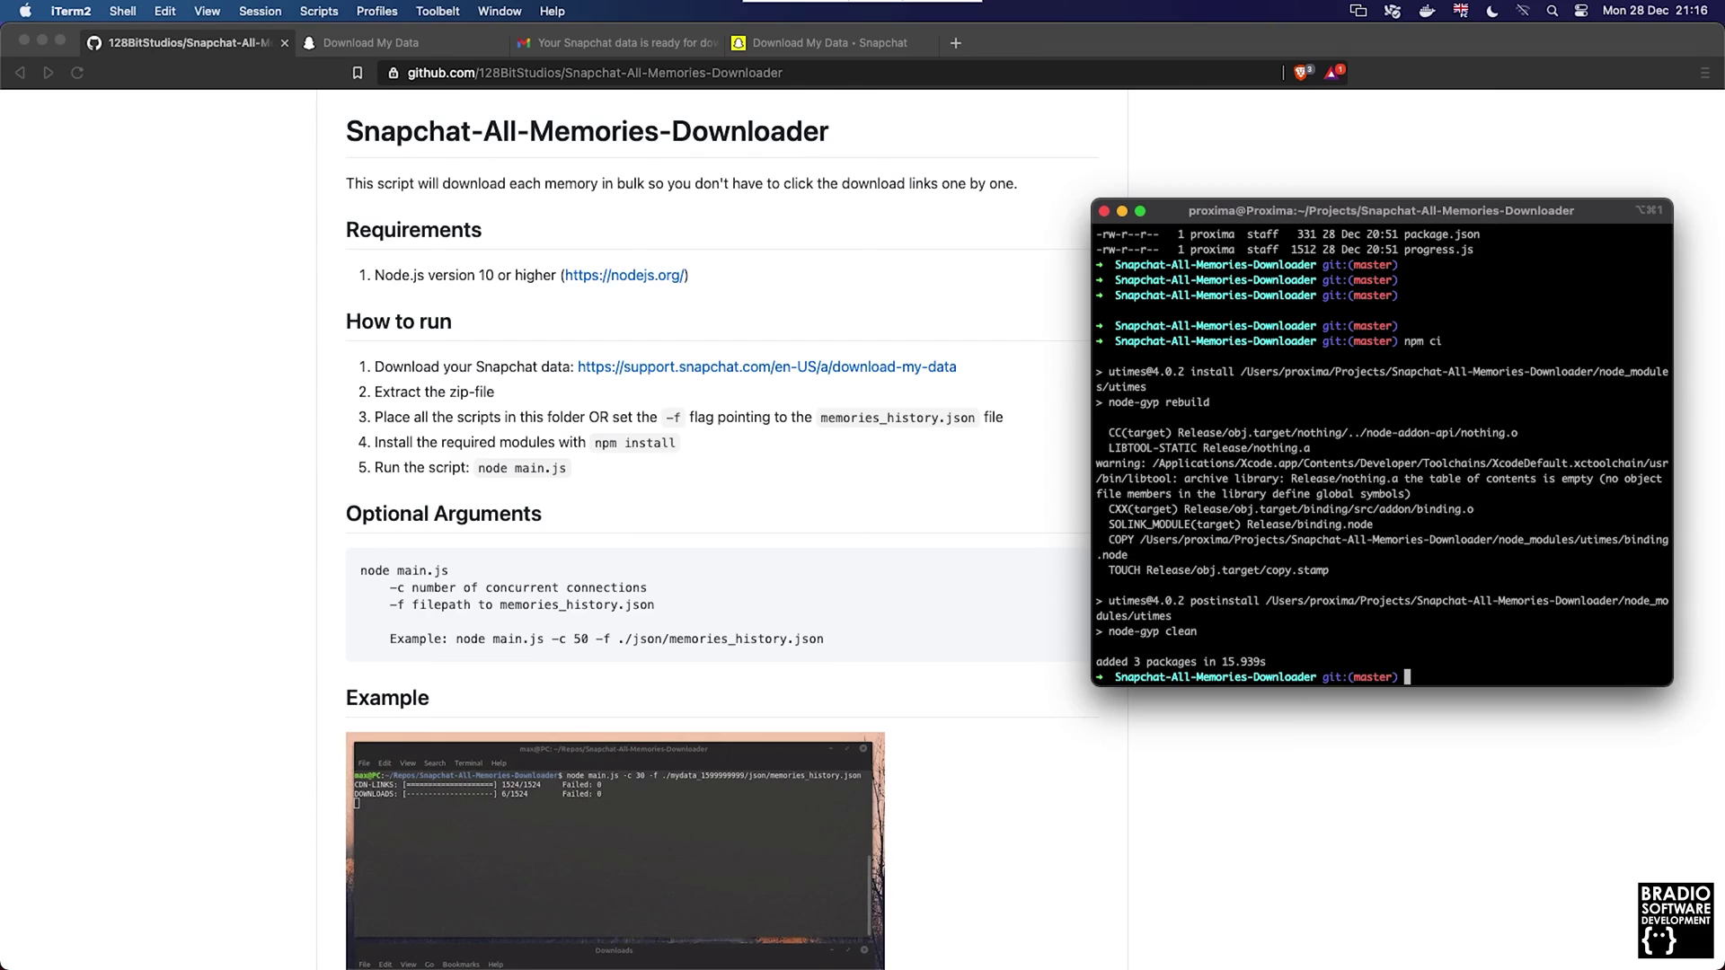
key("Return")
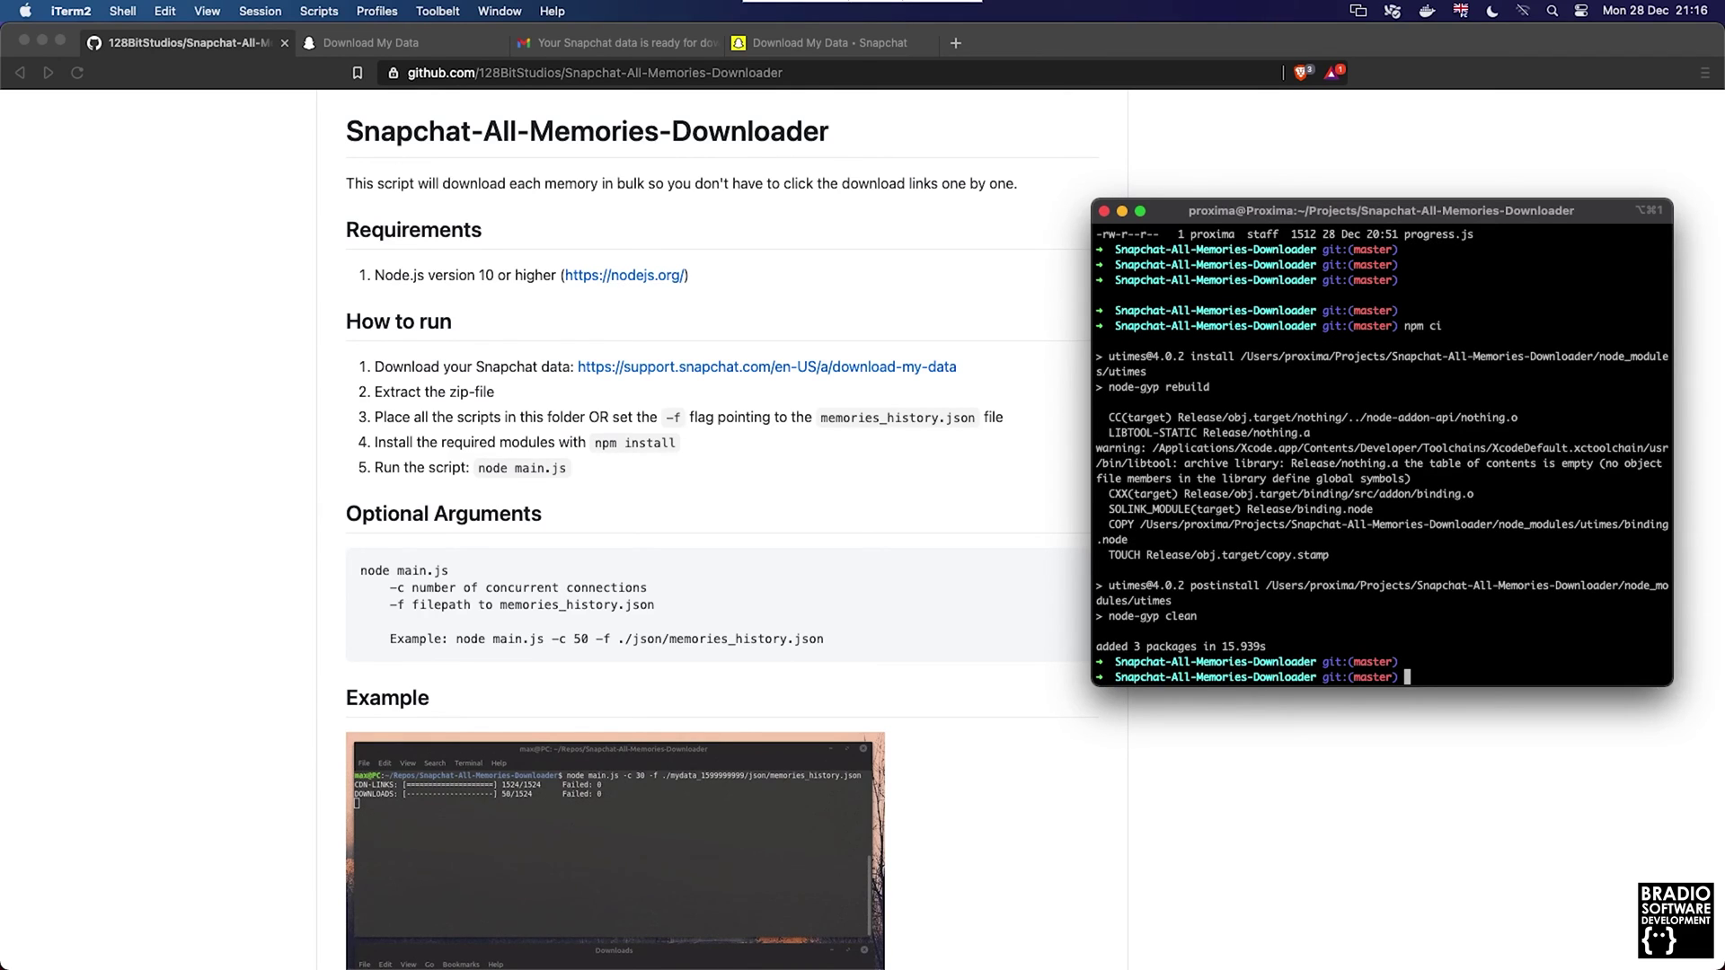
List the repository with ls -la and highlight the new node_modules folder.
type("ls -la")
key("Return")
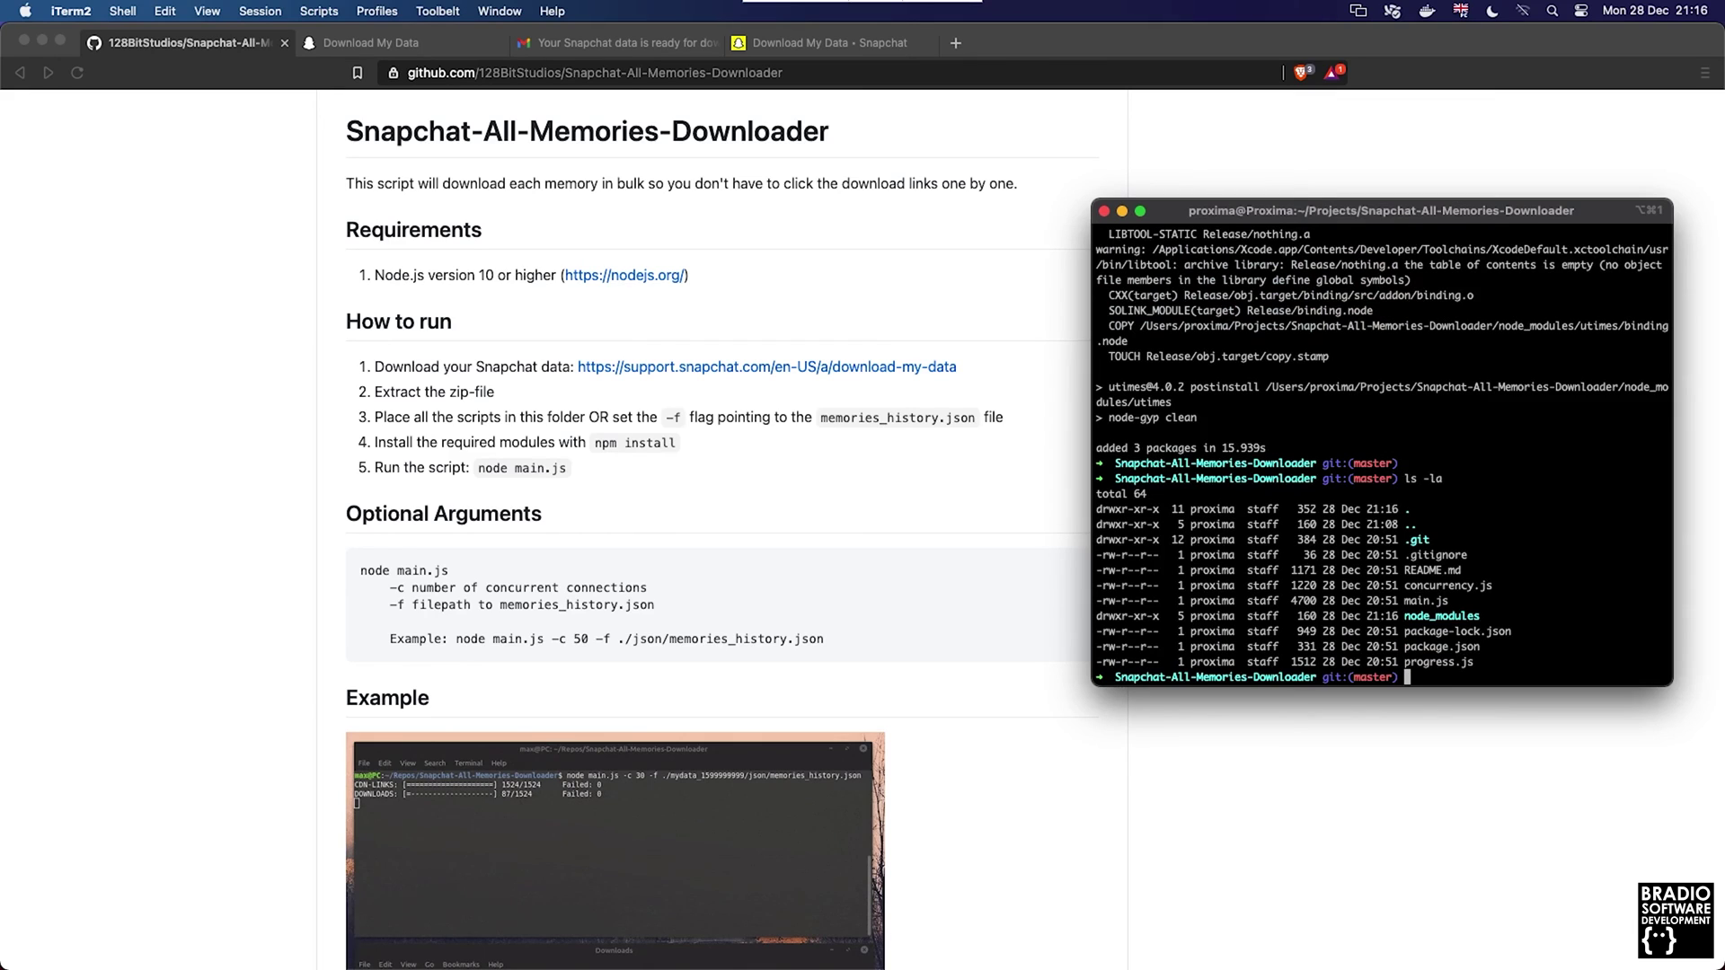
left_click_drag(1480, 617, 1404, 616)
left_click(1520, 576)
Start and quit a Node prompt, then enter 'node main.js -f ~/Downloads/' at the shell.
type("node")
key("Return")
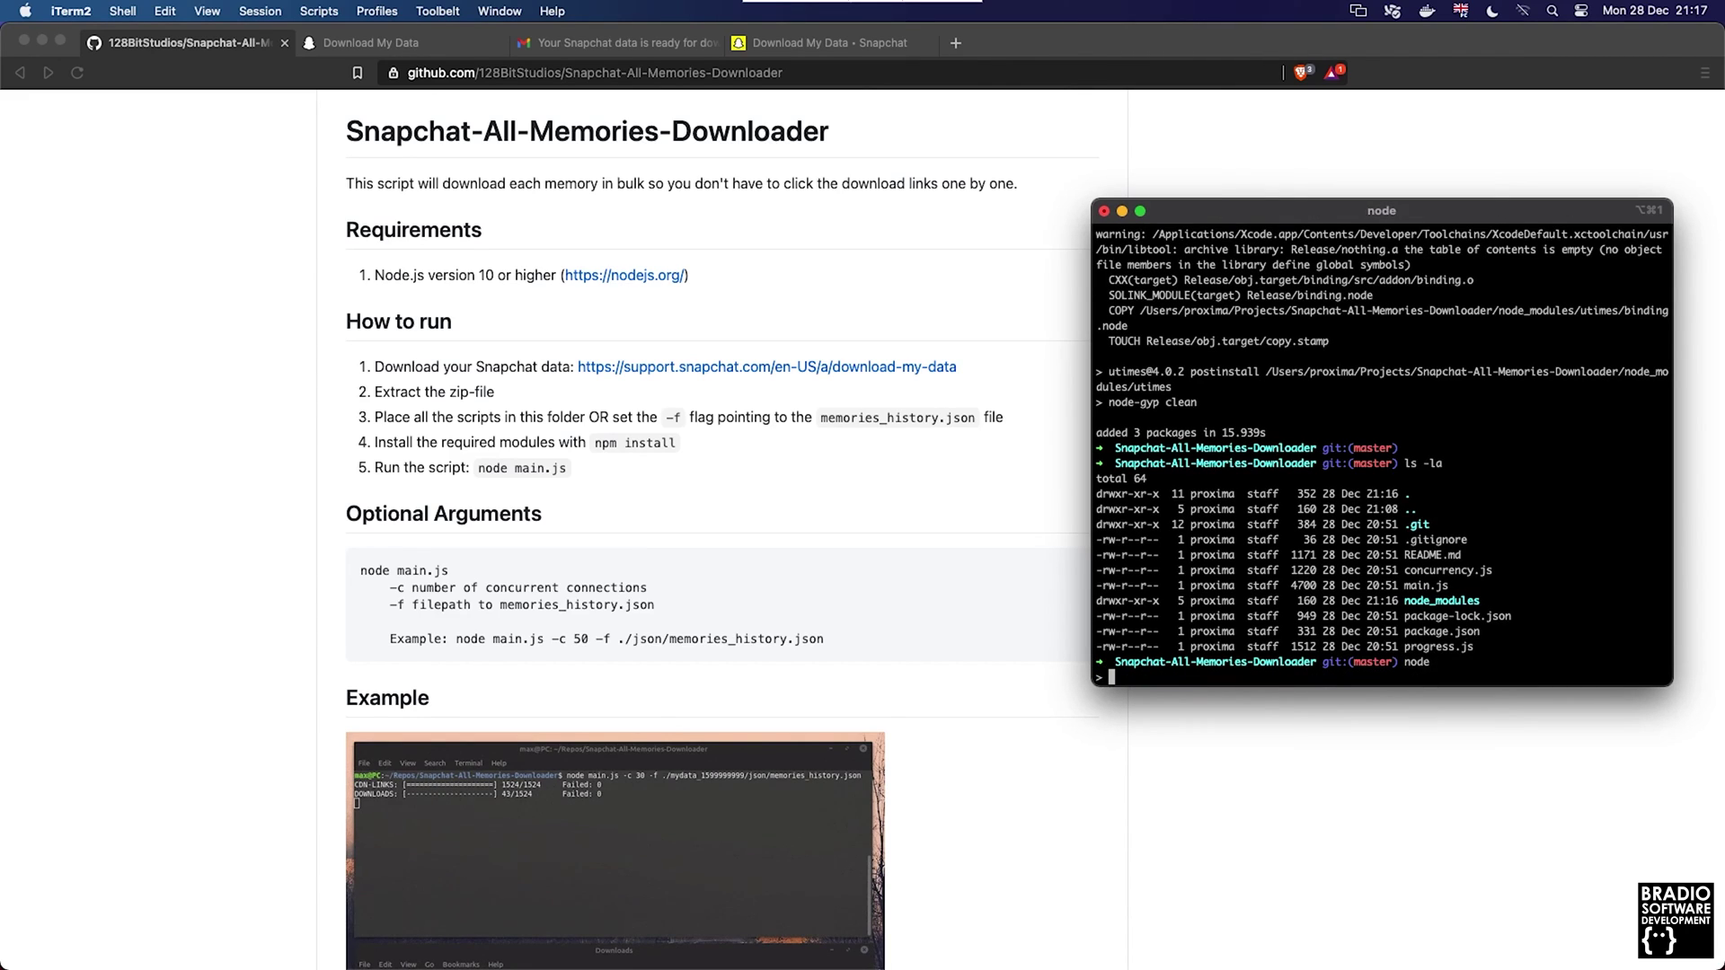
type("exit")
key("Return")
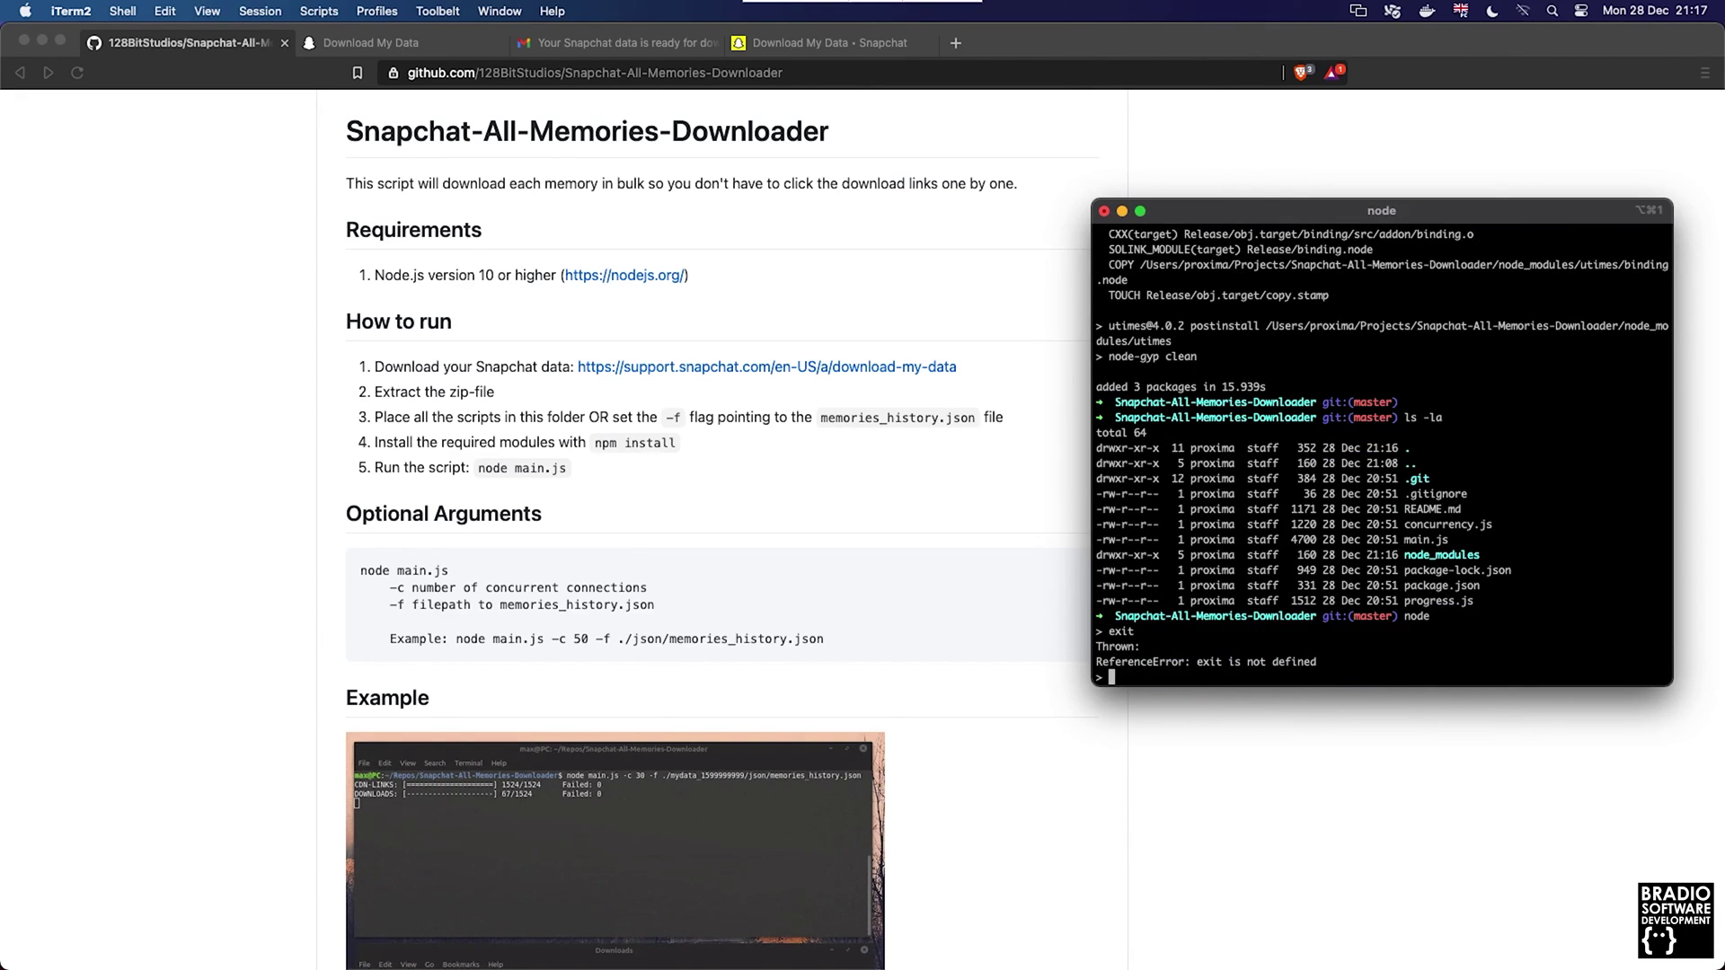
key("ctrl+c")
key("ctrl+c")
key("Return")
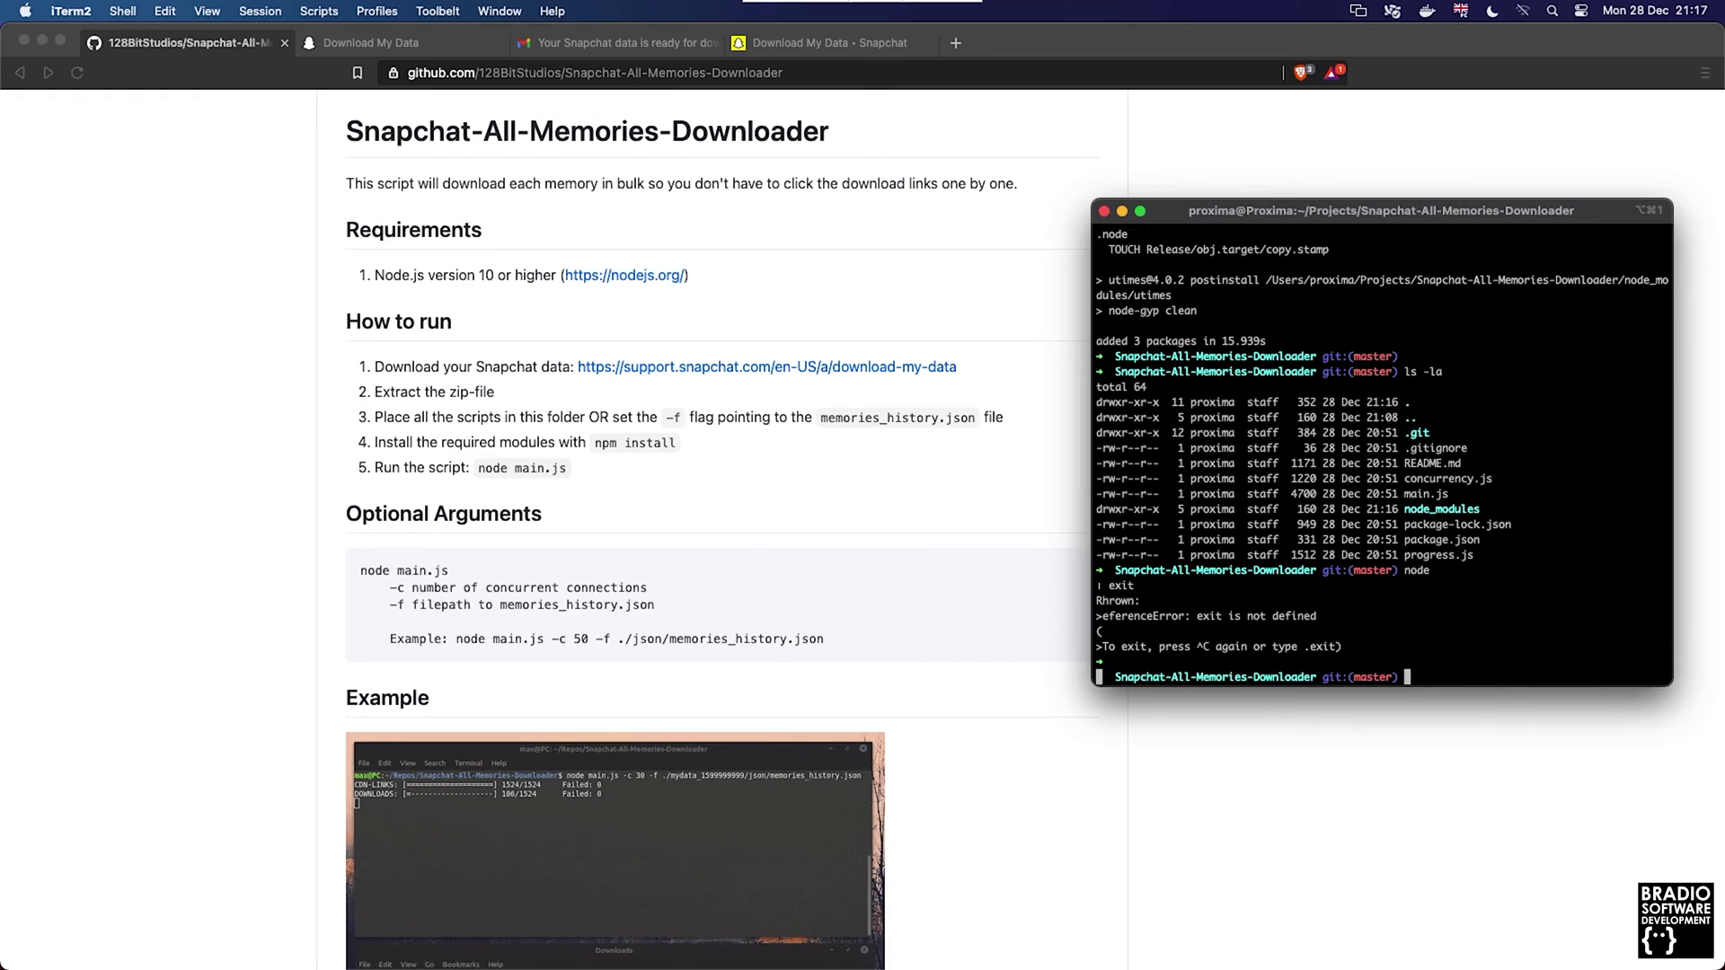
type("node main.js")
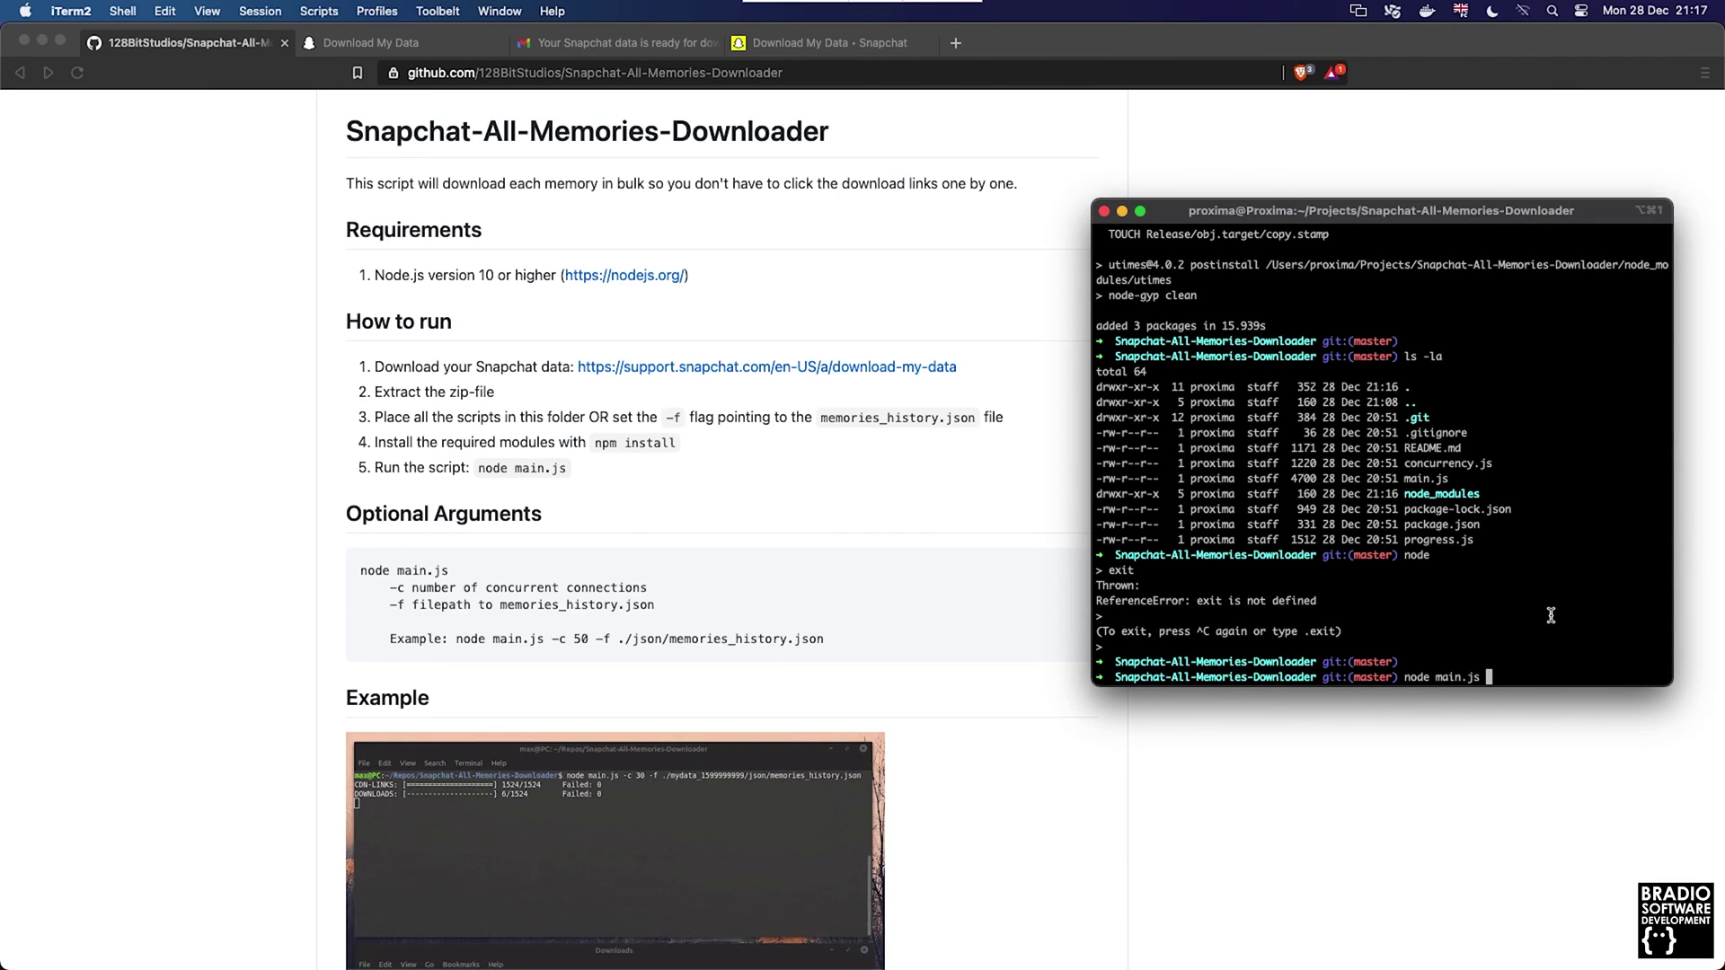
type(" -f ~/Downloads/")
key("super+Tab")
key("super+Tab")
key("super+Tab")
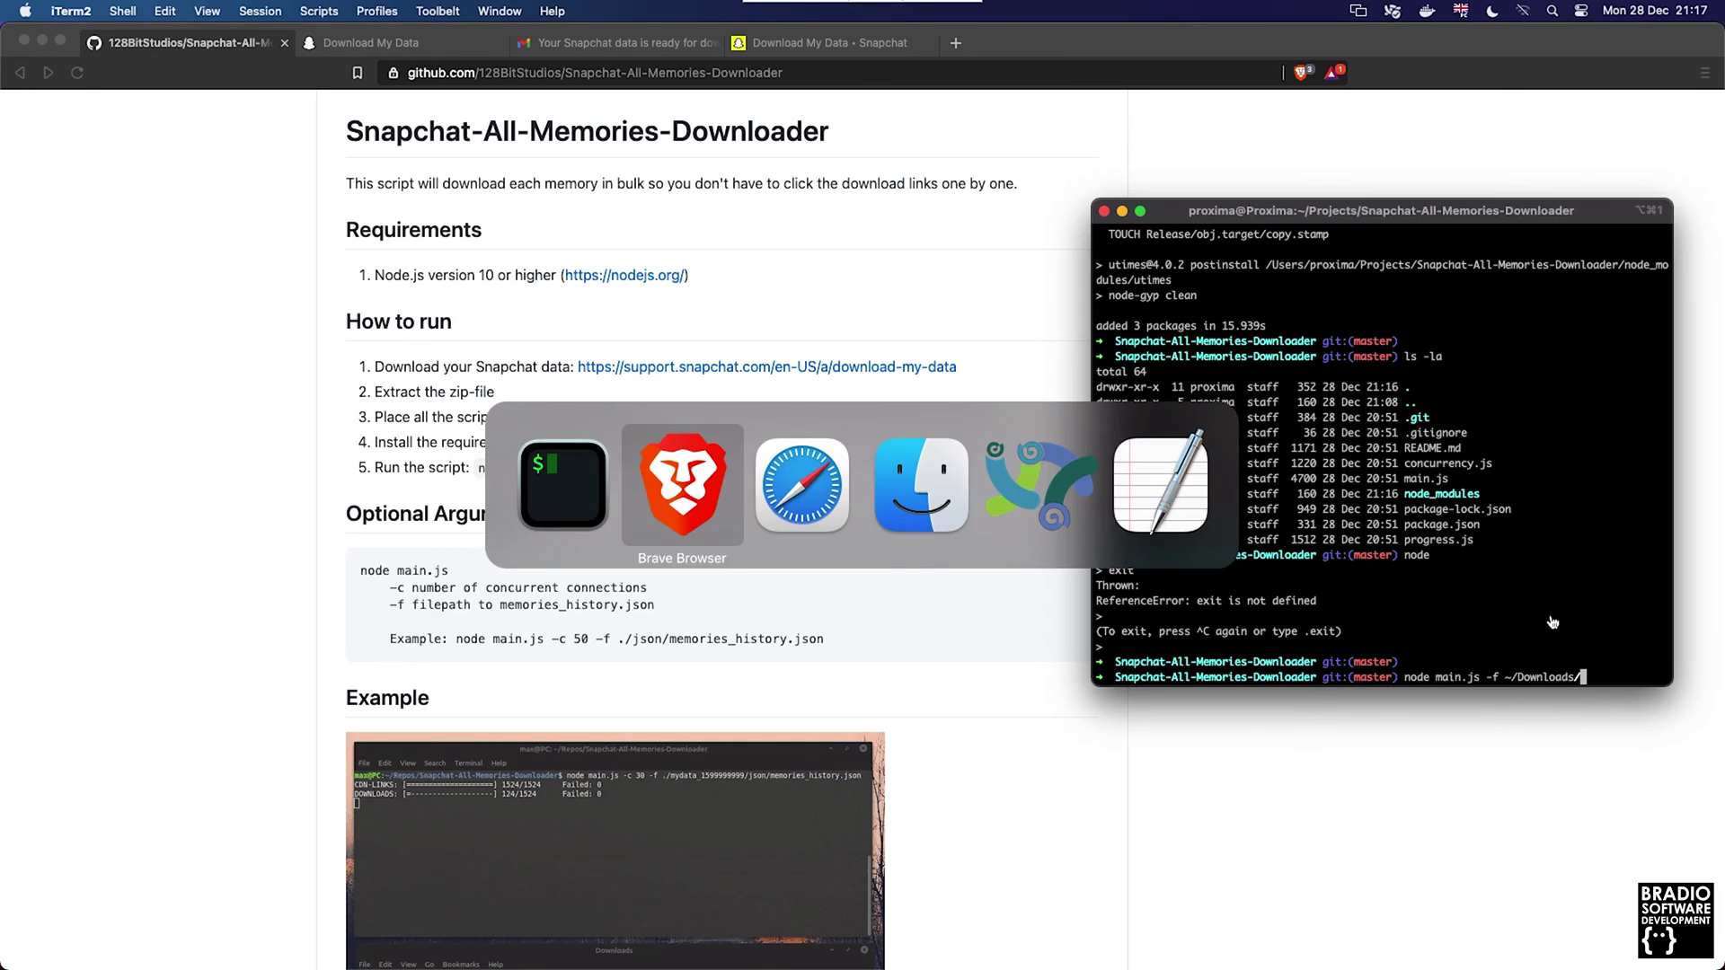
left_click(795, 390)
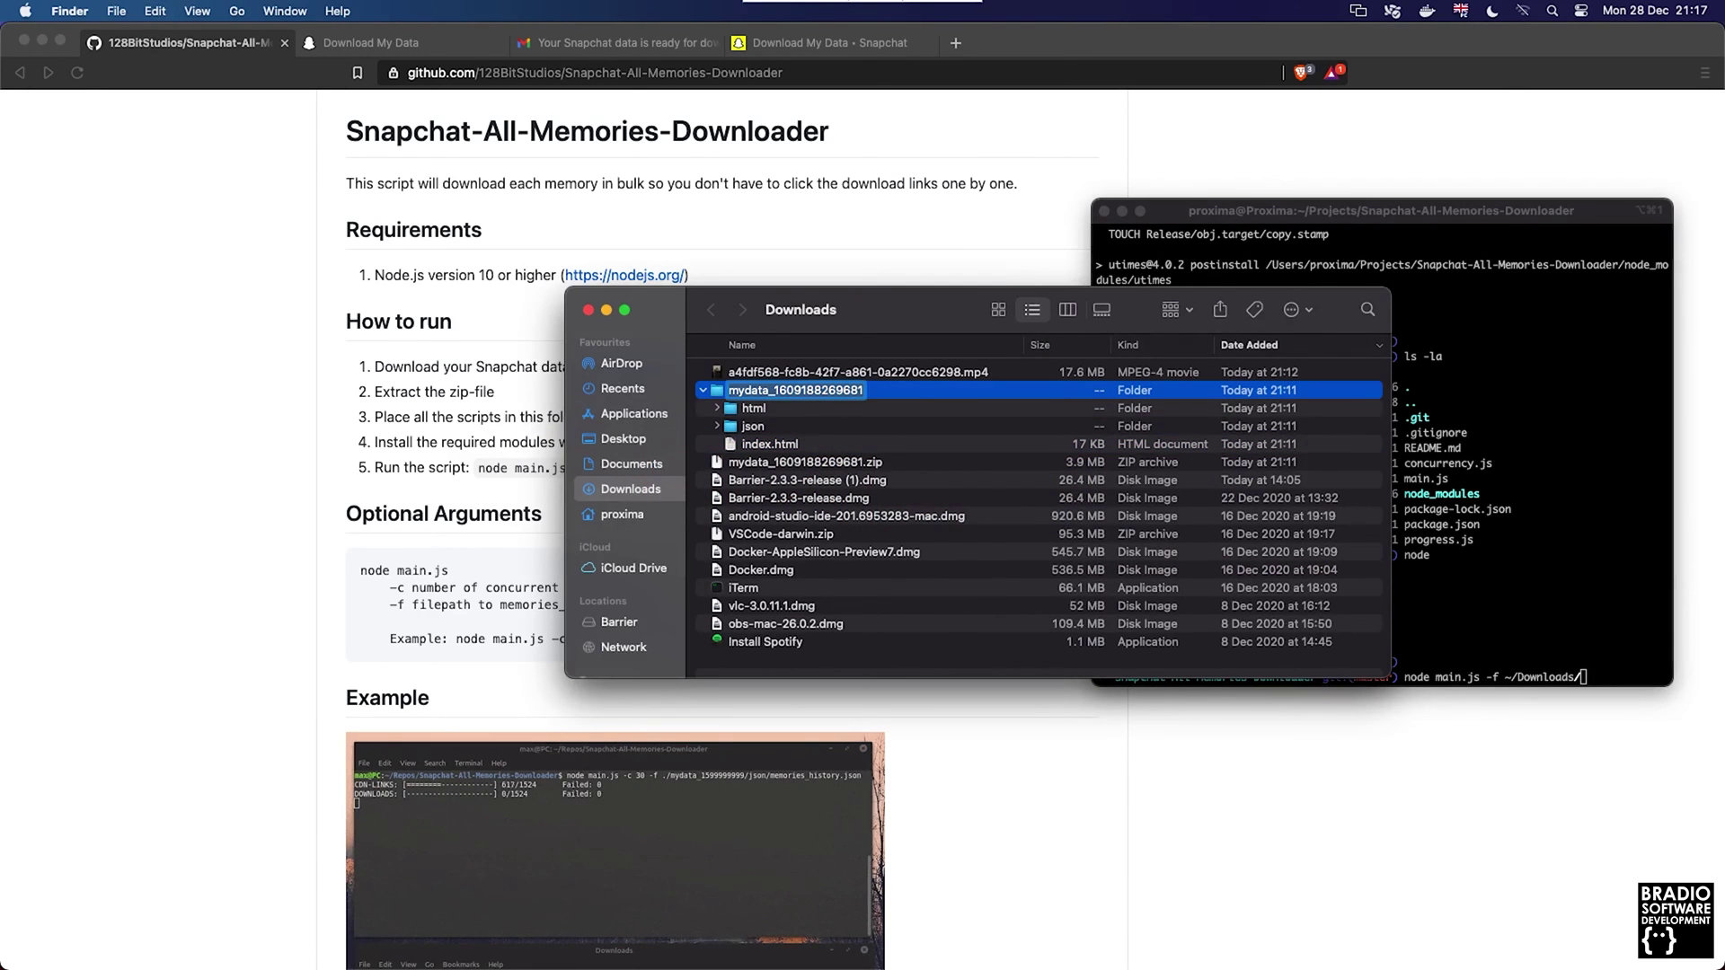
key("super+Tab")
key("super+v")
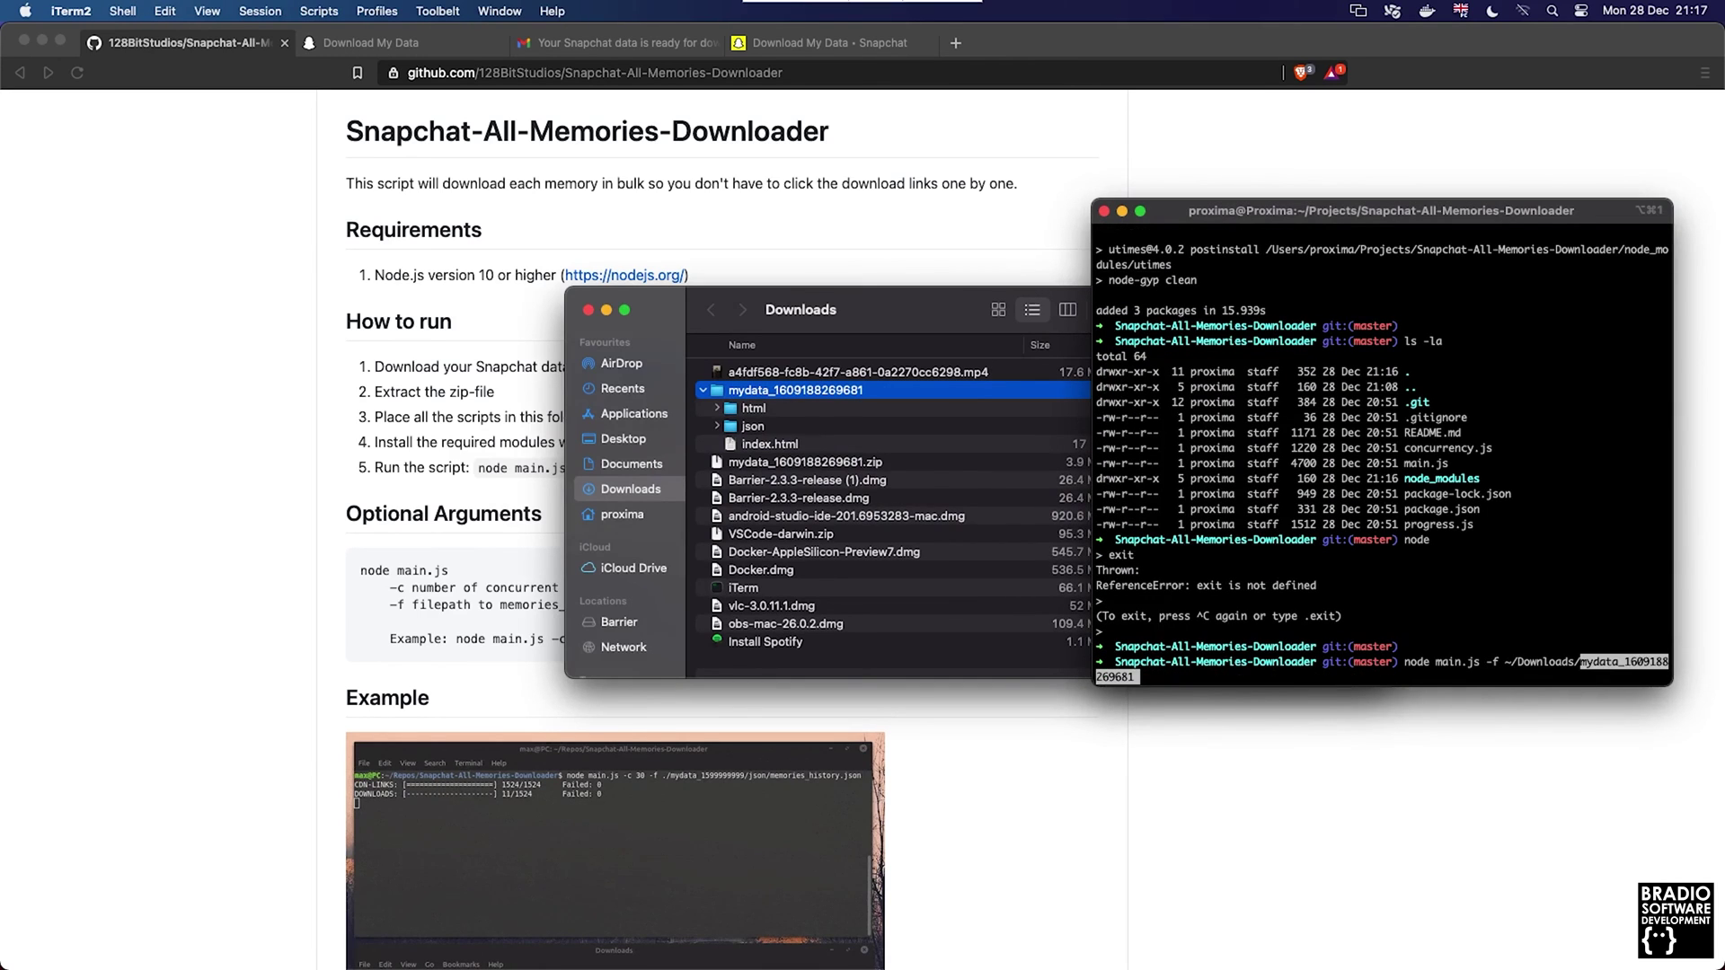
key("super+Tab")
key("Down")
key("Down")
key("Right")
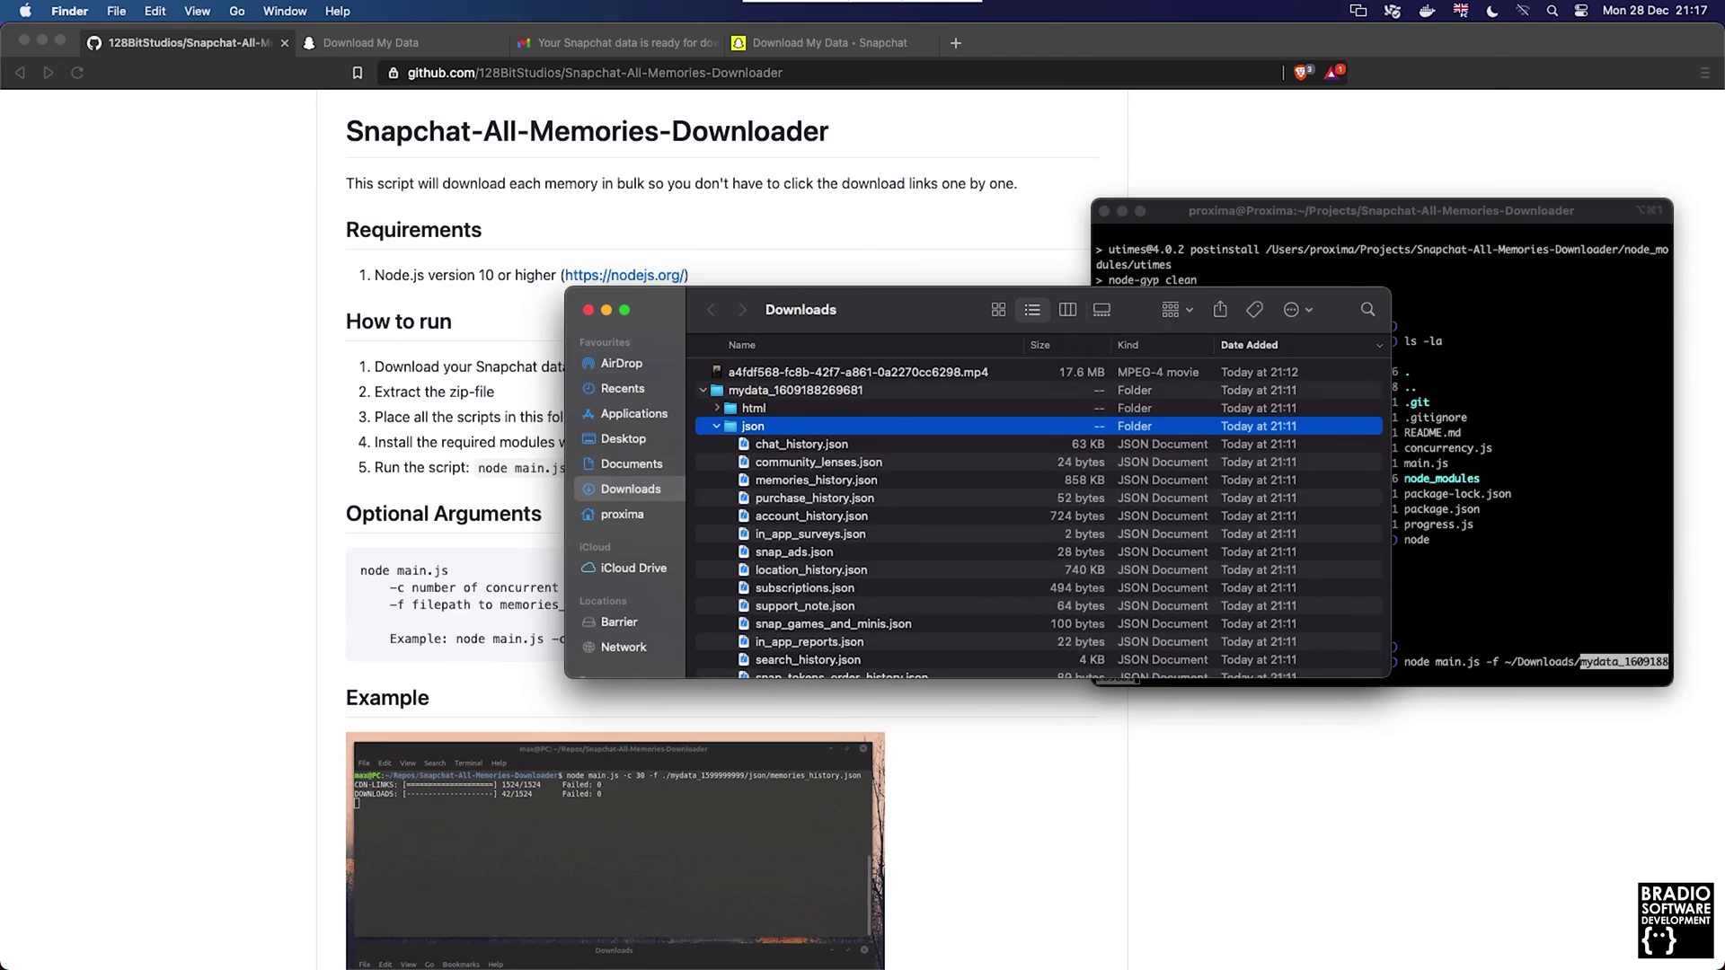
key("super+Tab")
type("/")
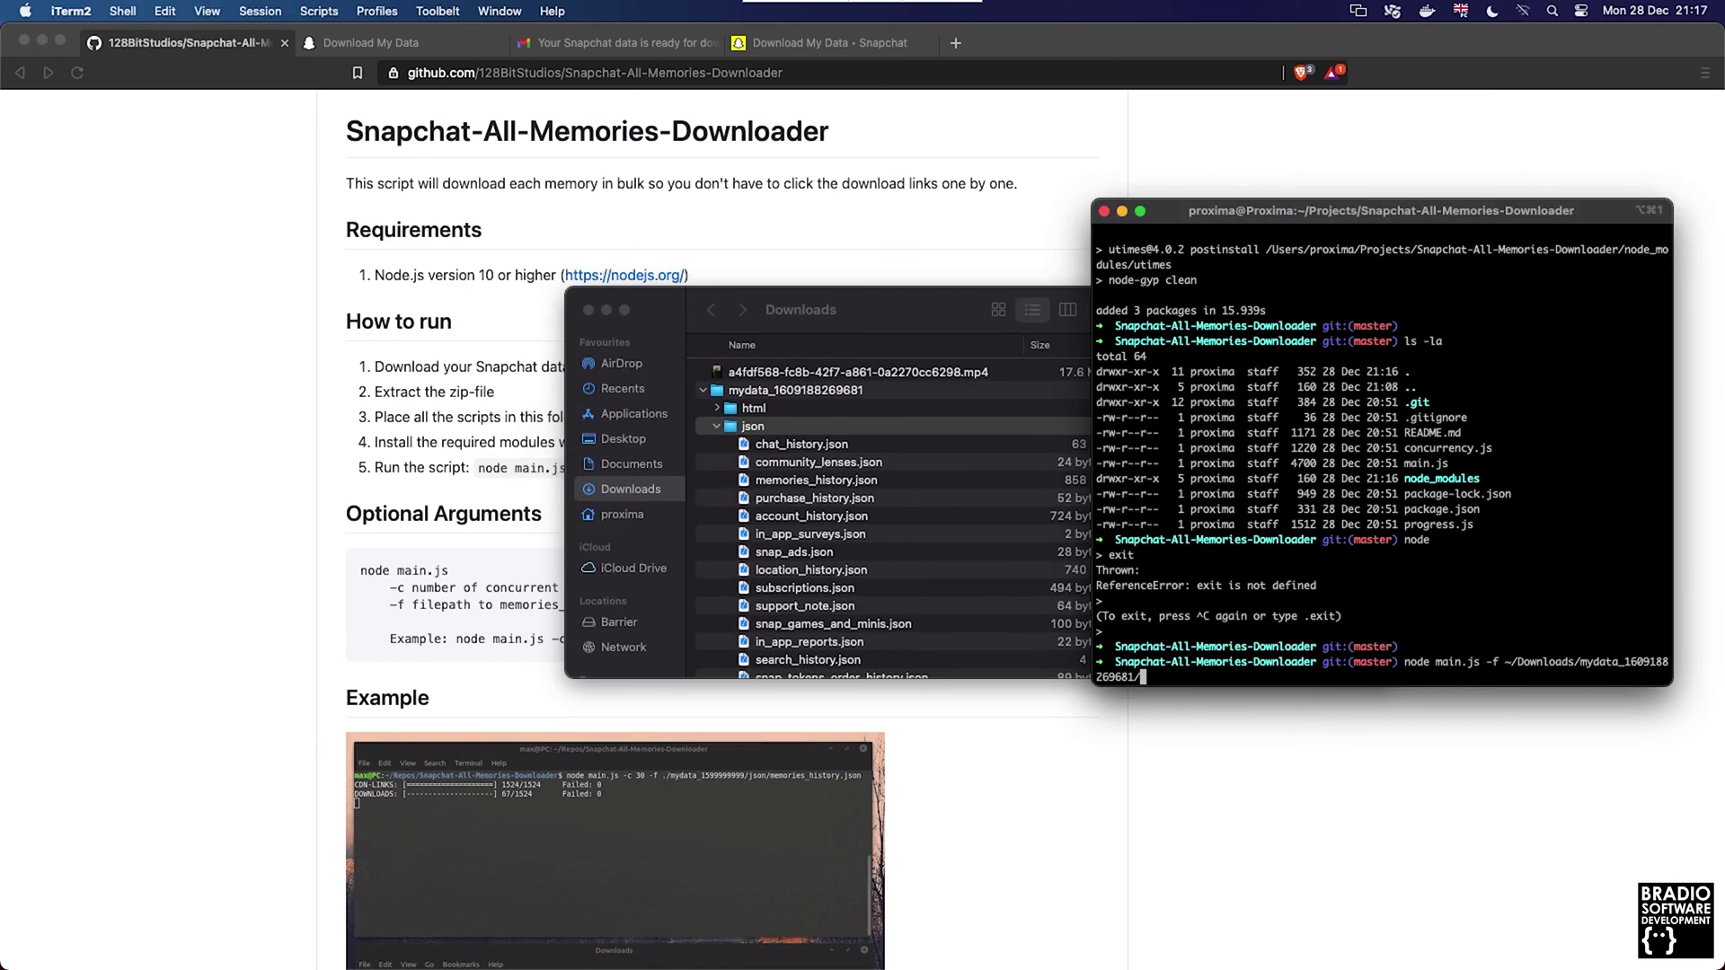
type("json/")
Append memories_history.json to the command and run the downloader.
key("super+Tab")
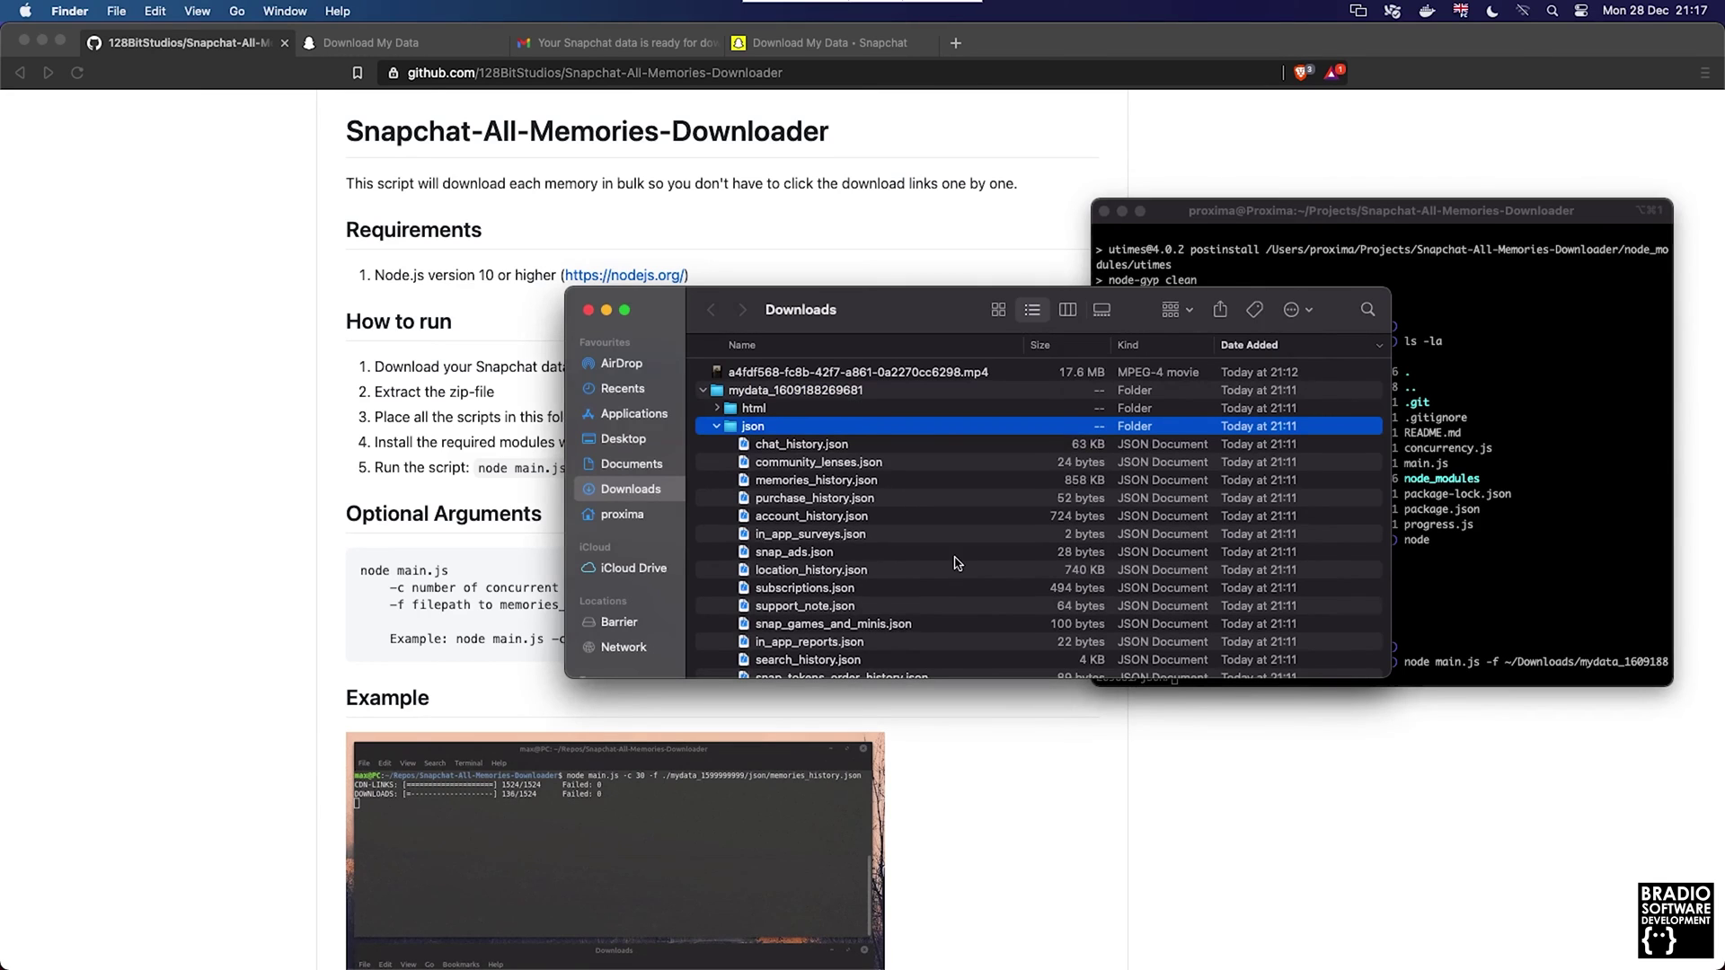
left_click(816, 480)
left_click_drag(898, 309, 931, 343)
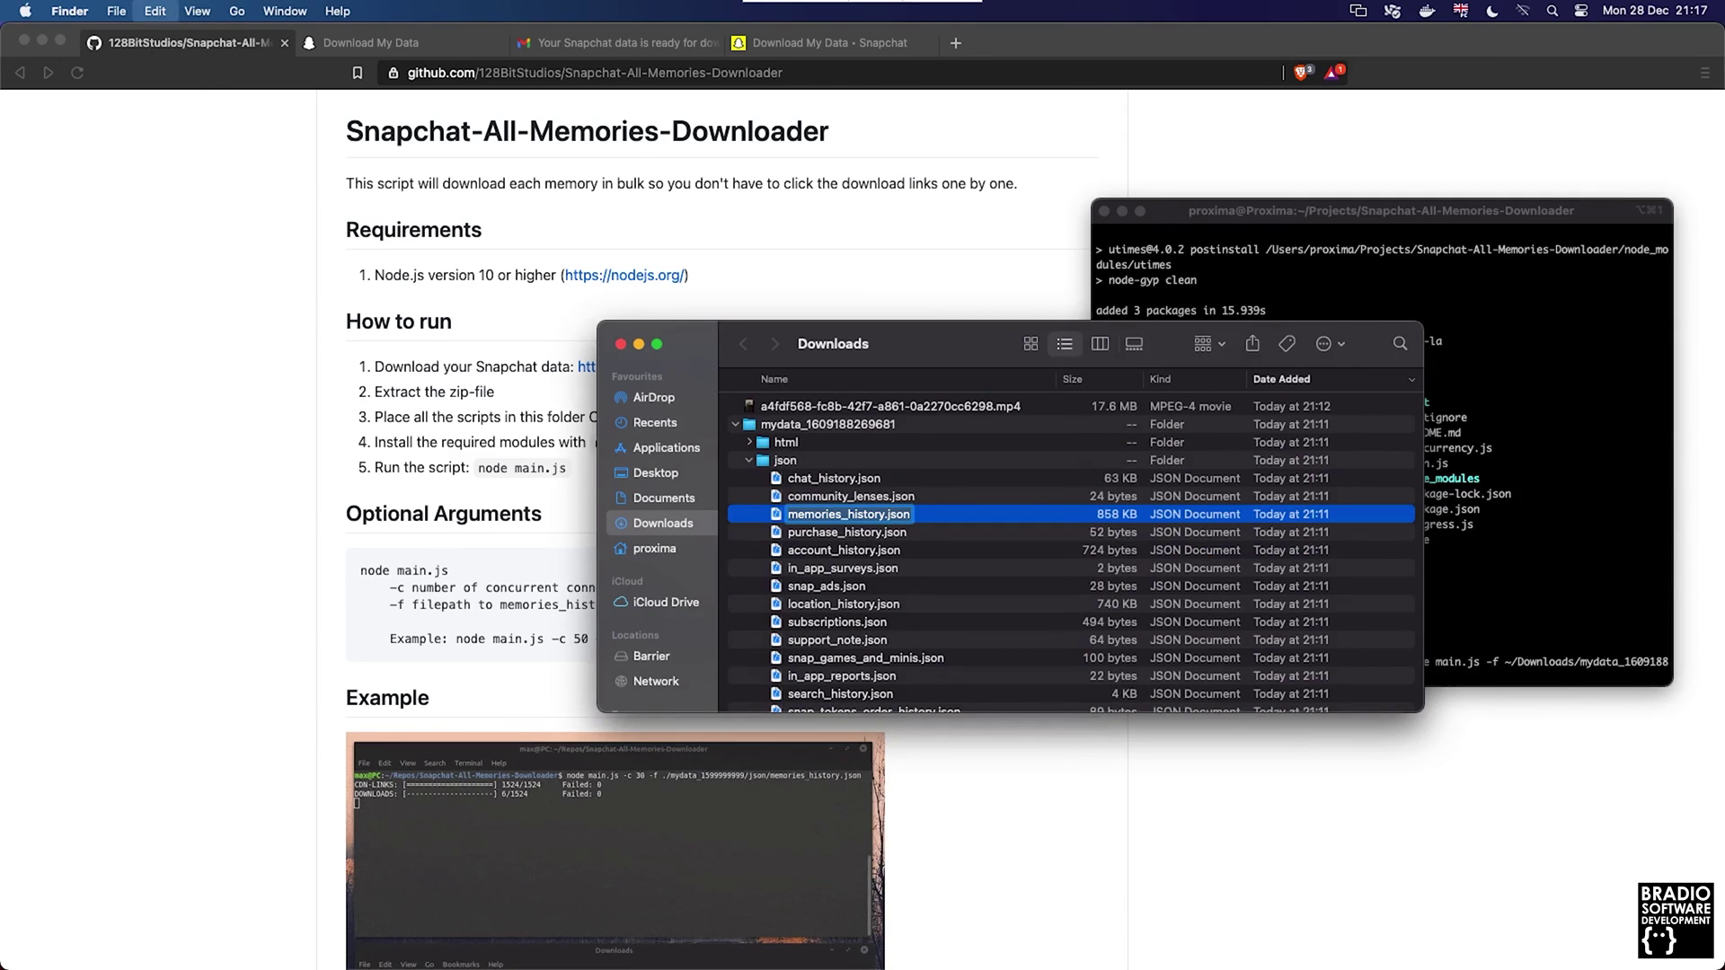
key("super+Tab")
key("super+Tab")
key("super+Tab")
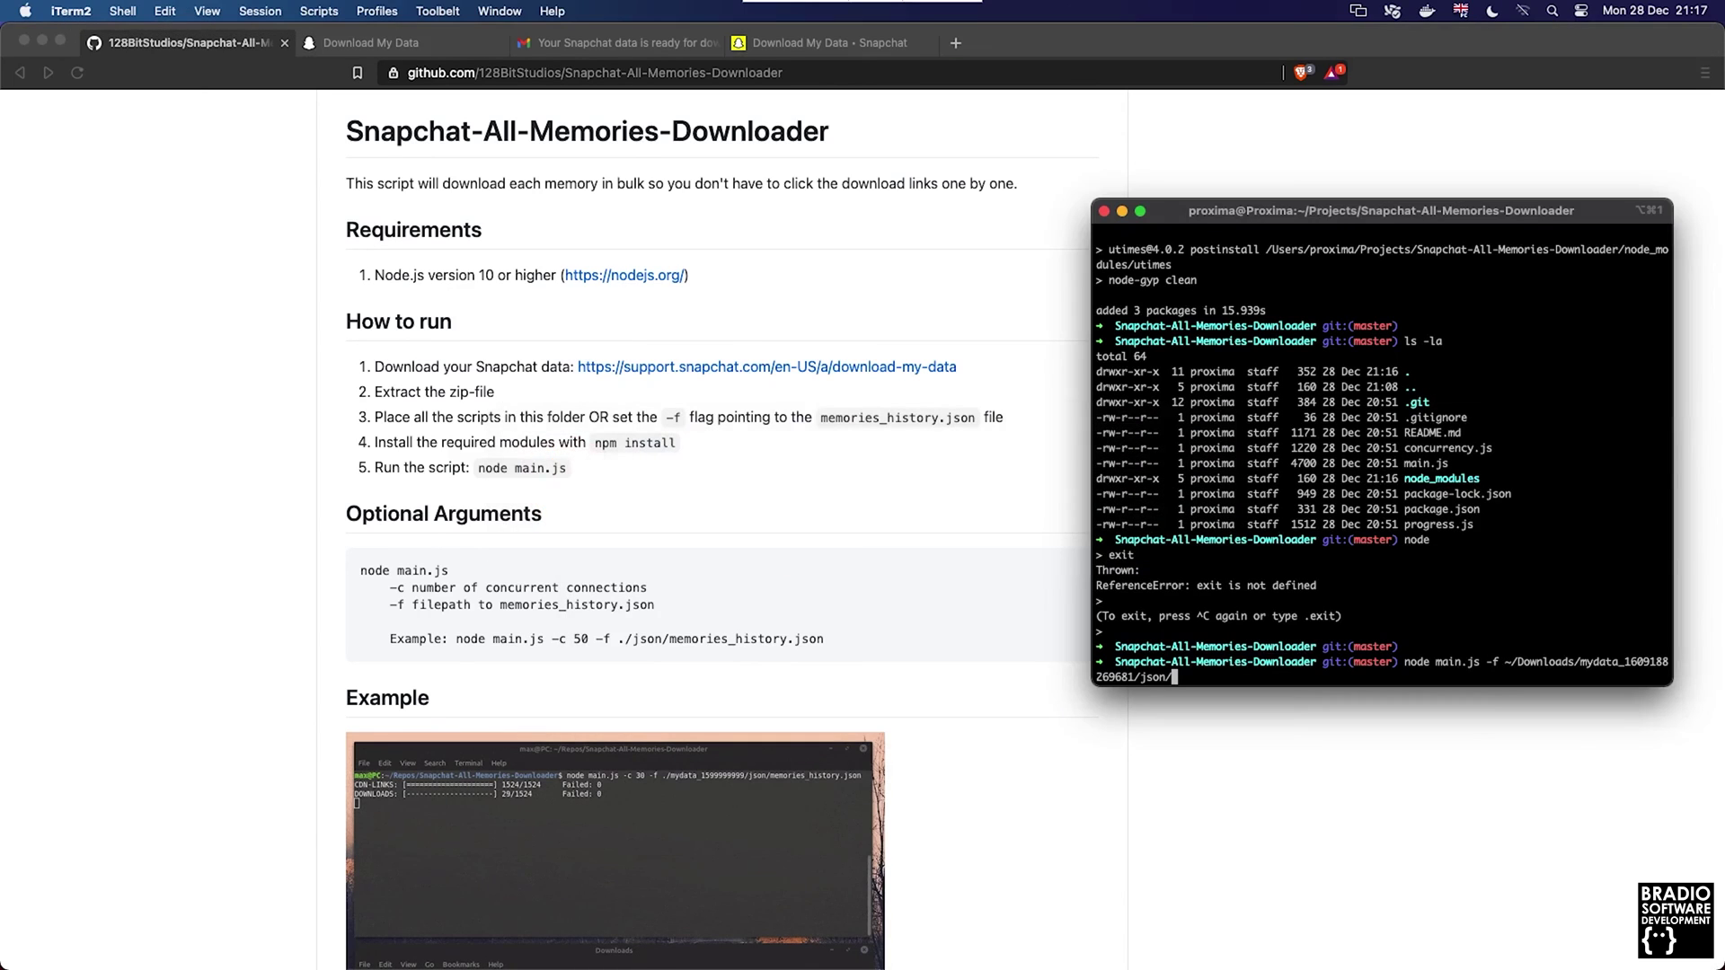
type("memories_history.json")
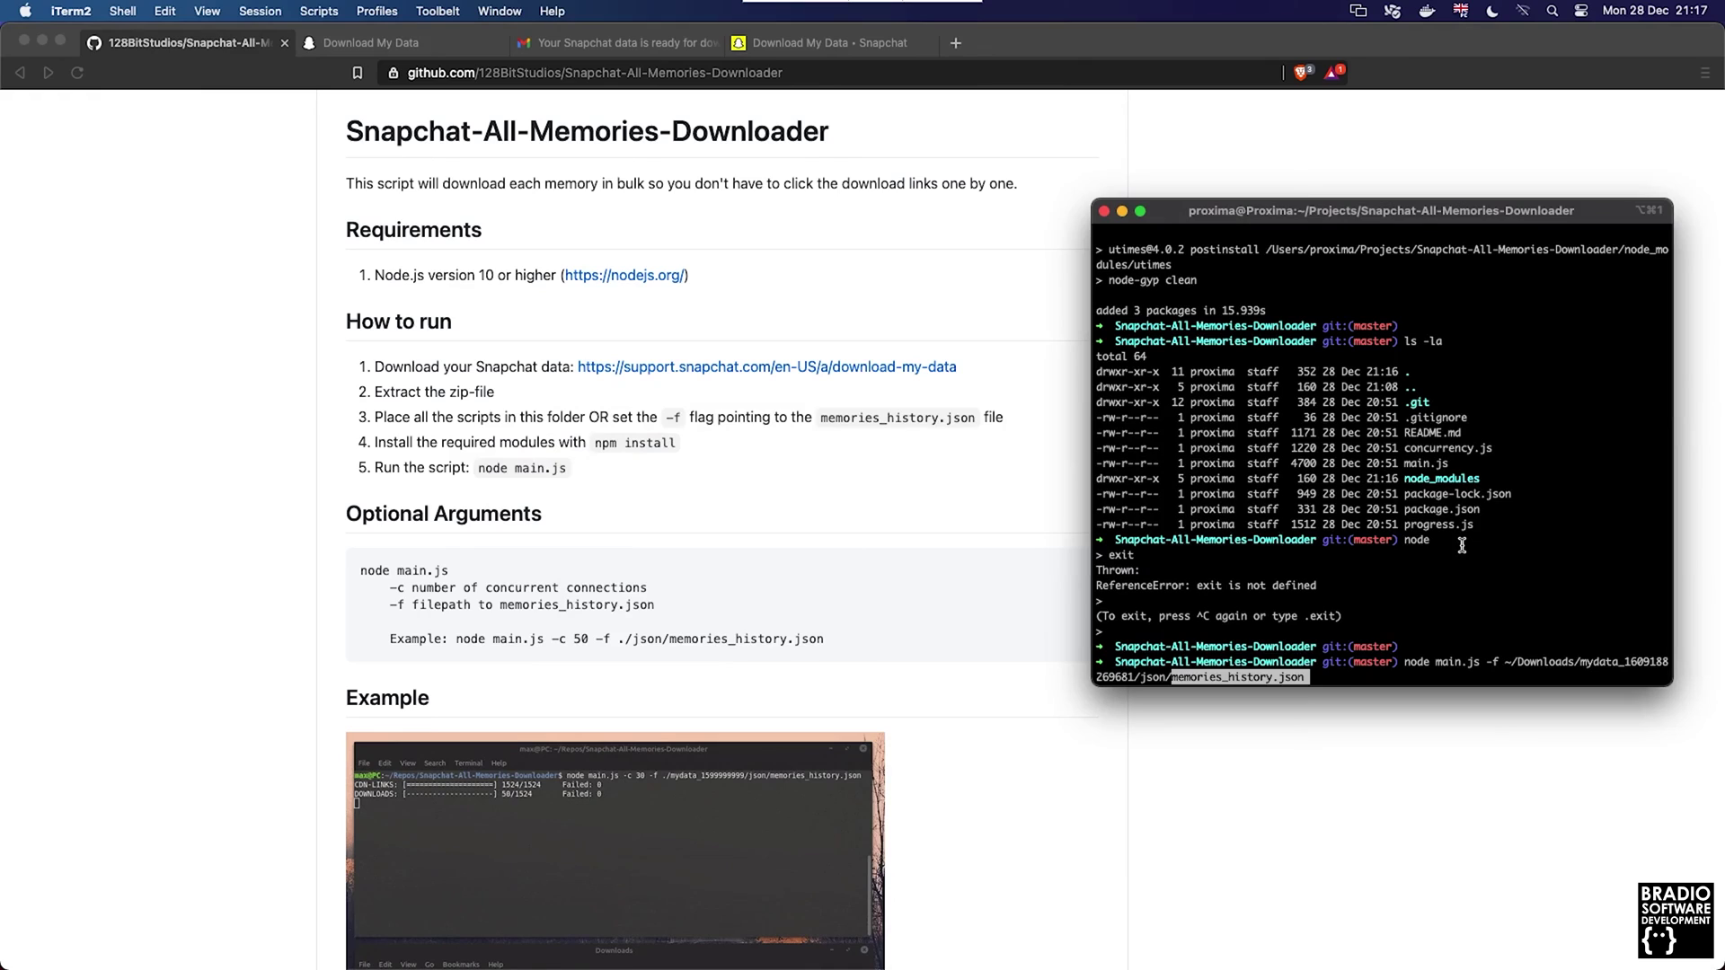
key("End")
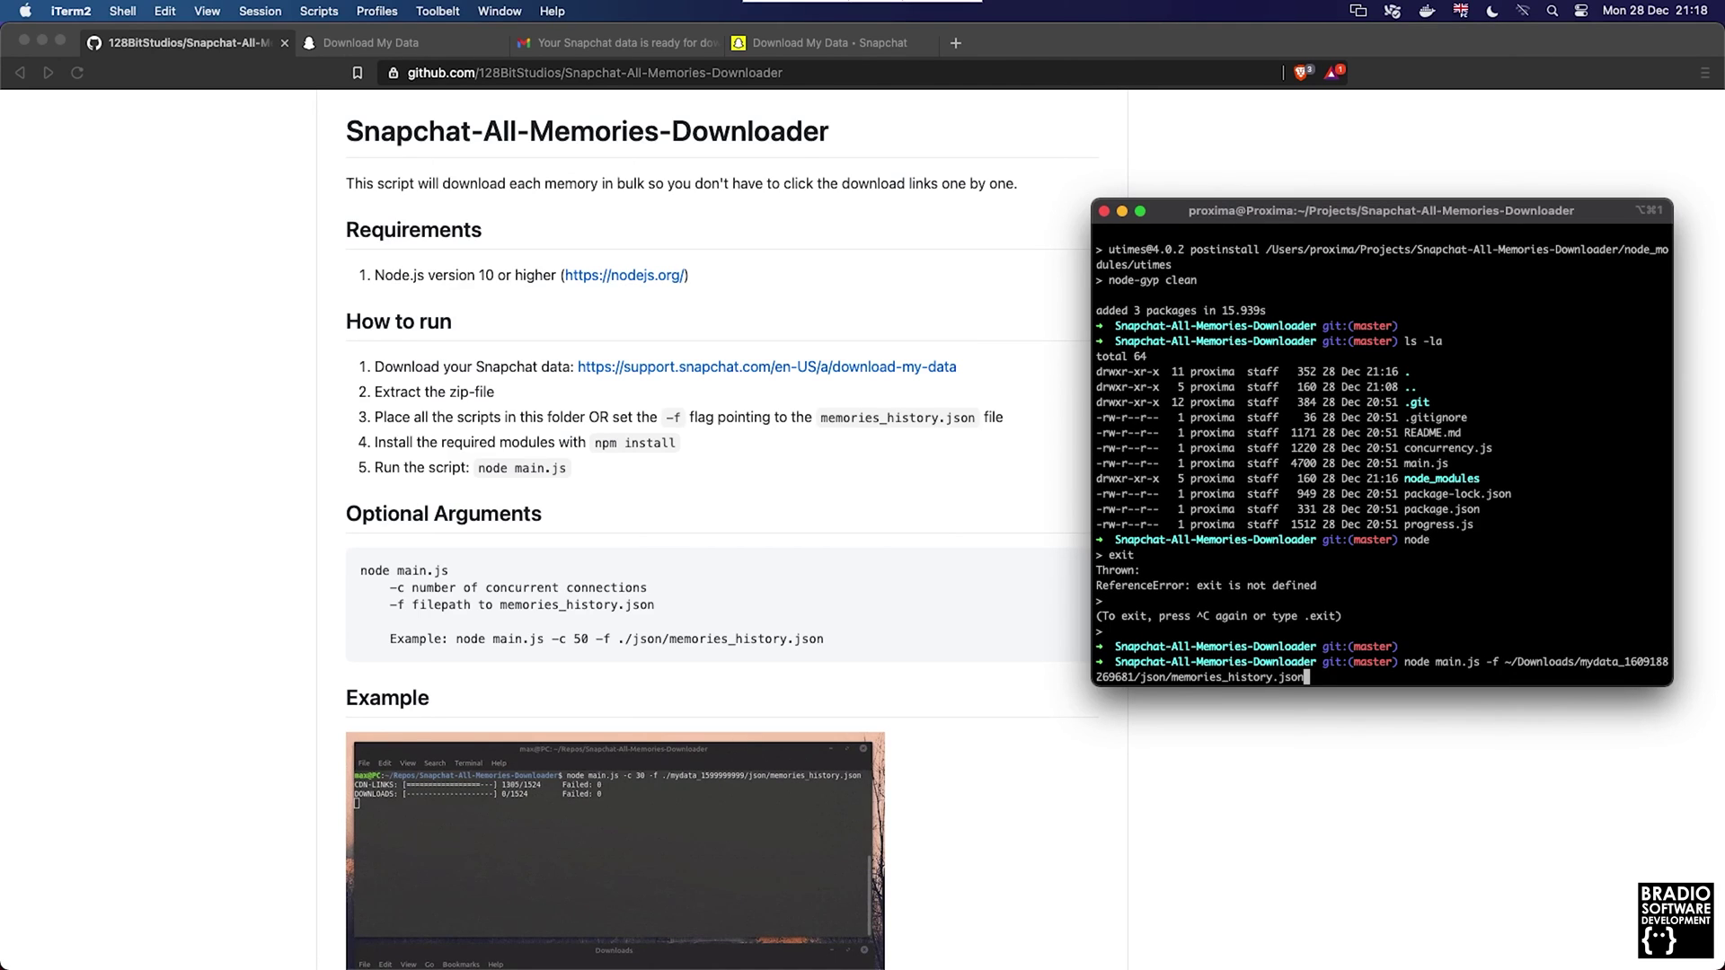
key("Return")
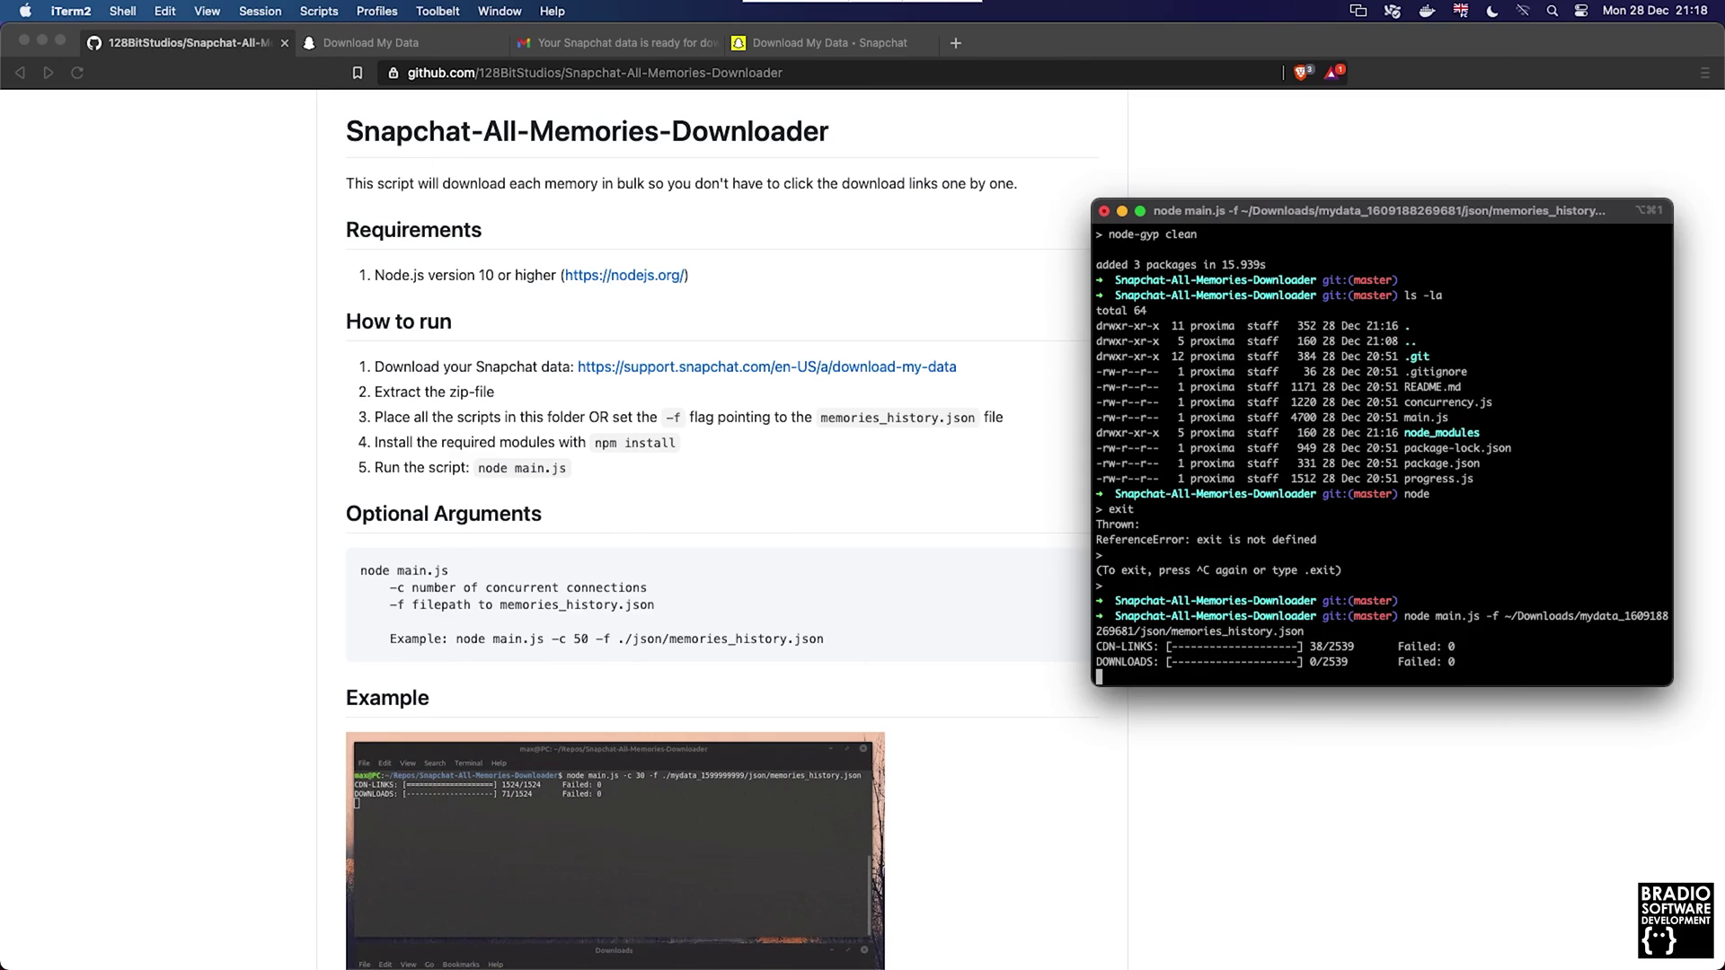
Highlight the 2539 memories total and the CDN-LINKS progress line while the downloader runs.
left_click_drag(1355, 646, 1328, 645)
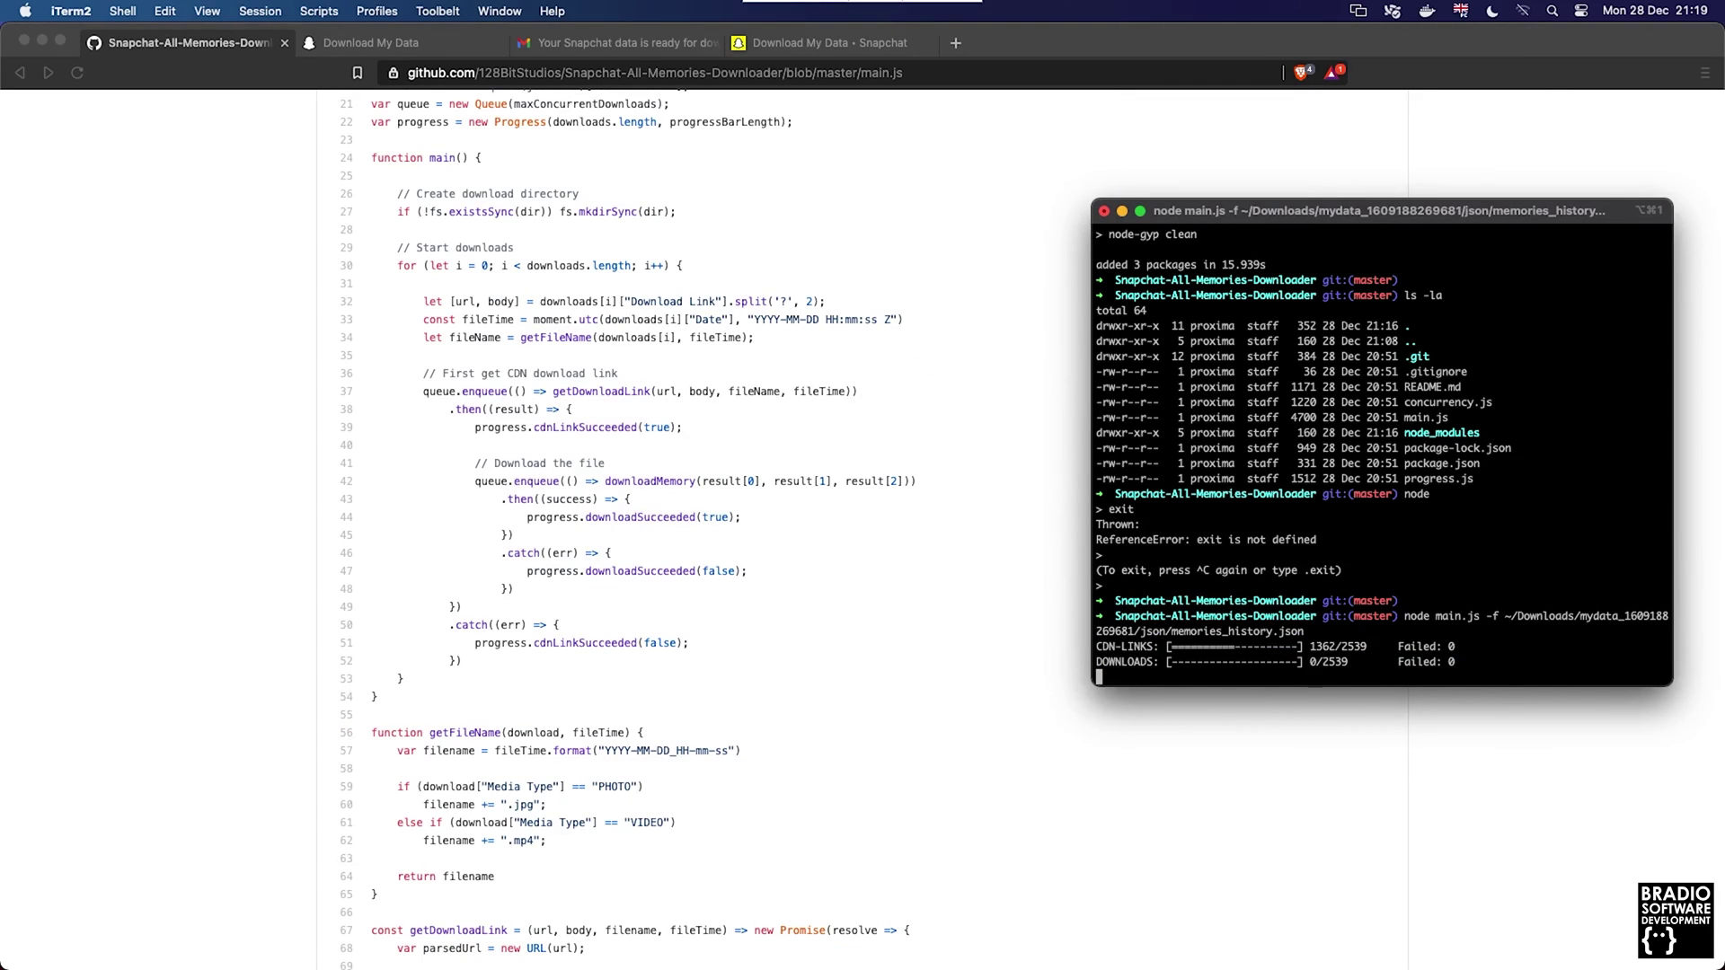
left_click_drag(1170, 646, 1368, 646)
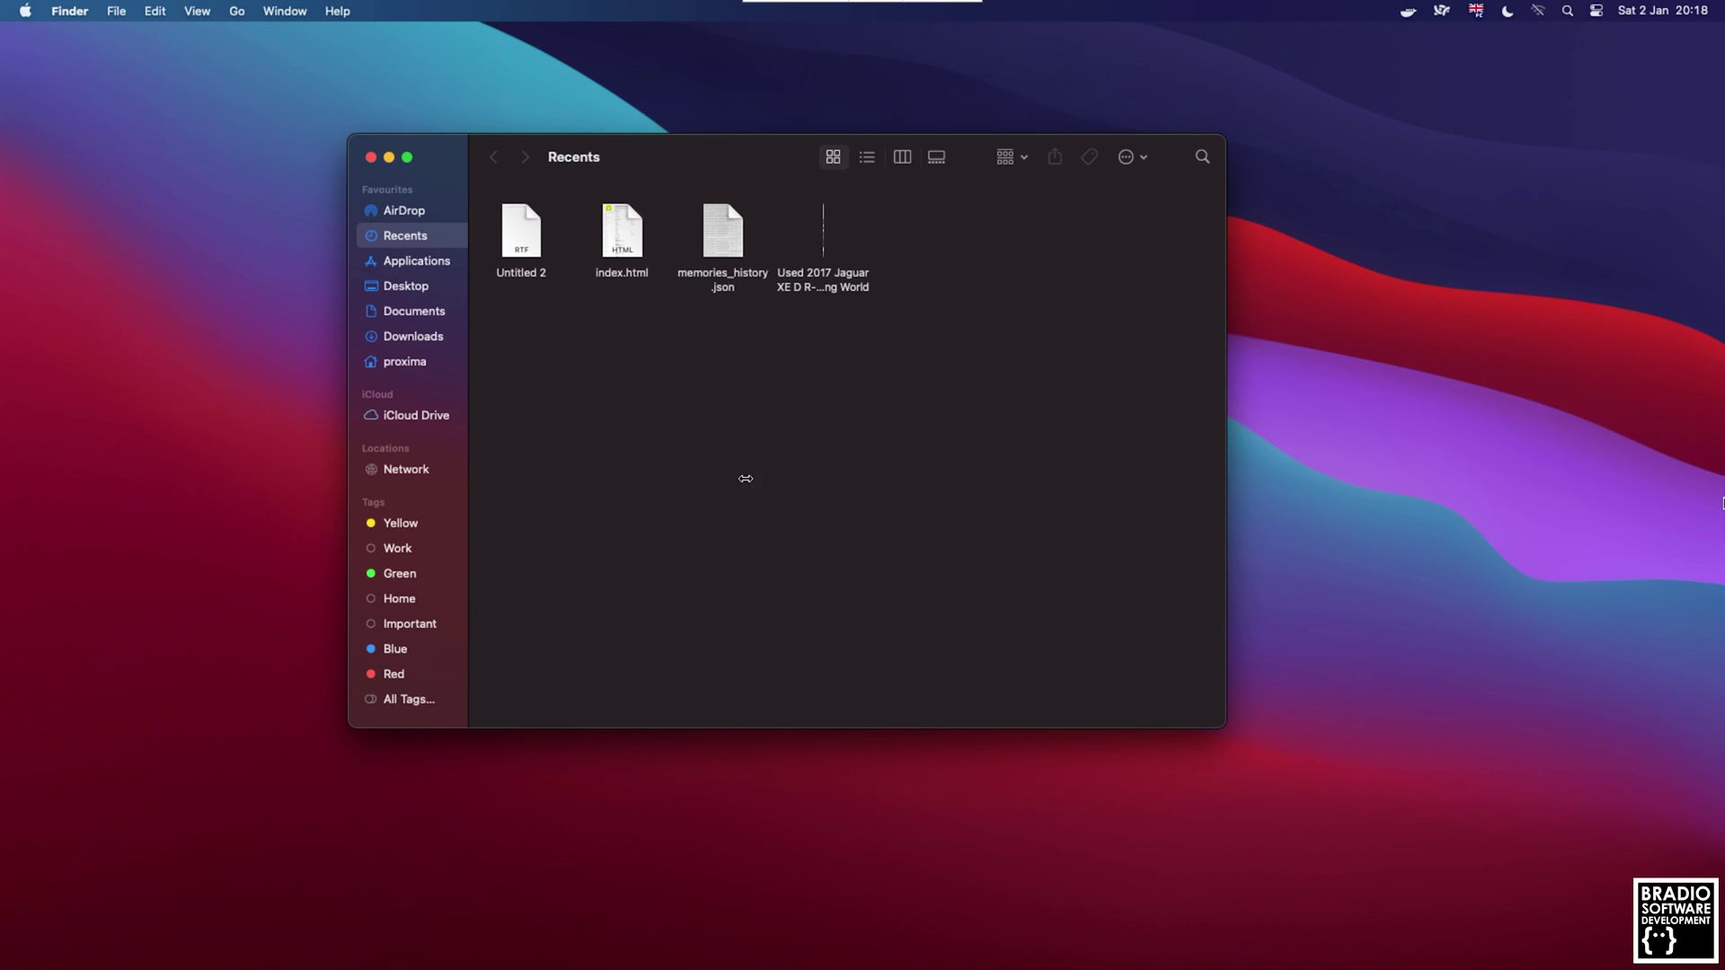
Browse to proxima > Projects > Snapchat-All-Memories-Downloader > Downloads to view the dated 2016 memories.
left_click(422, 361)
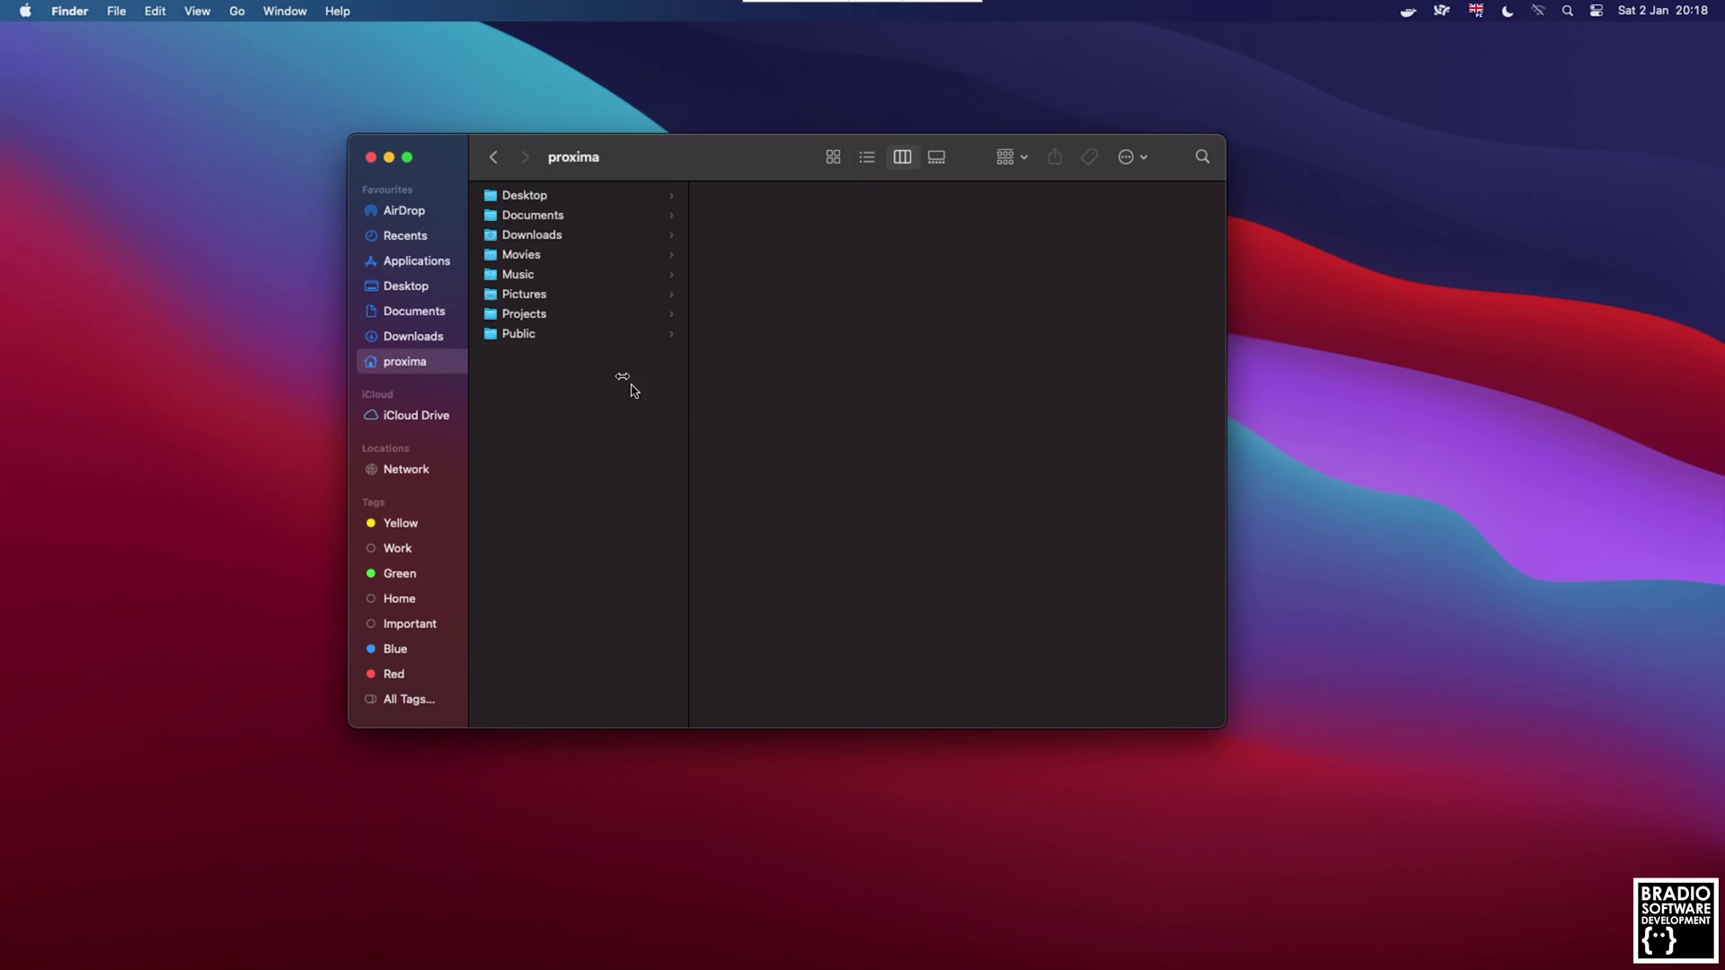
left_click(543, 315)
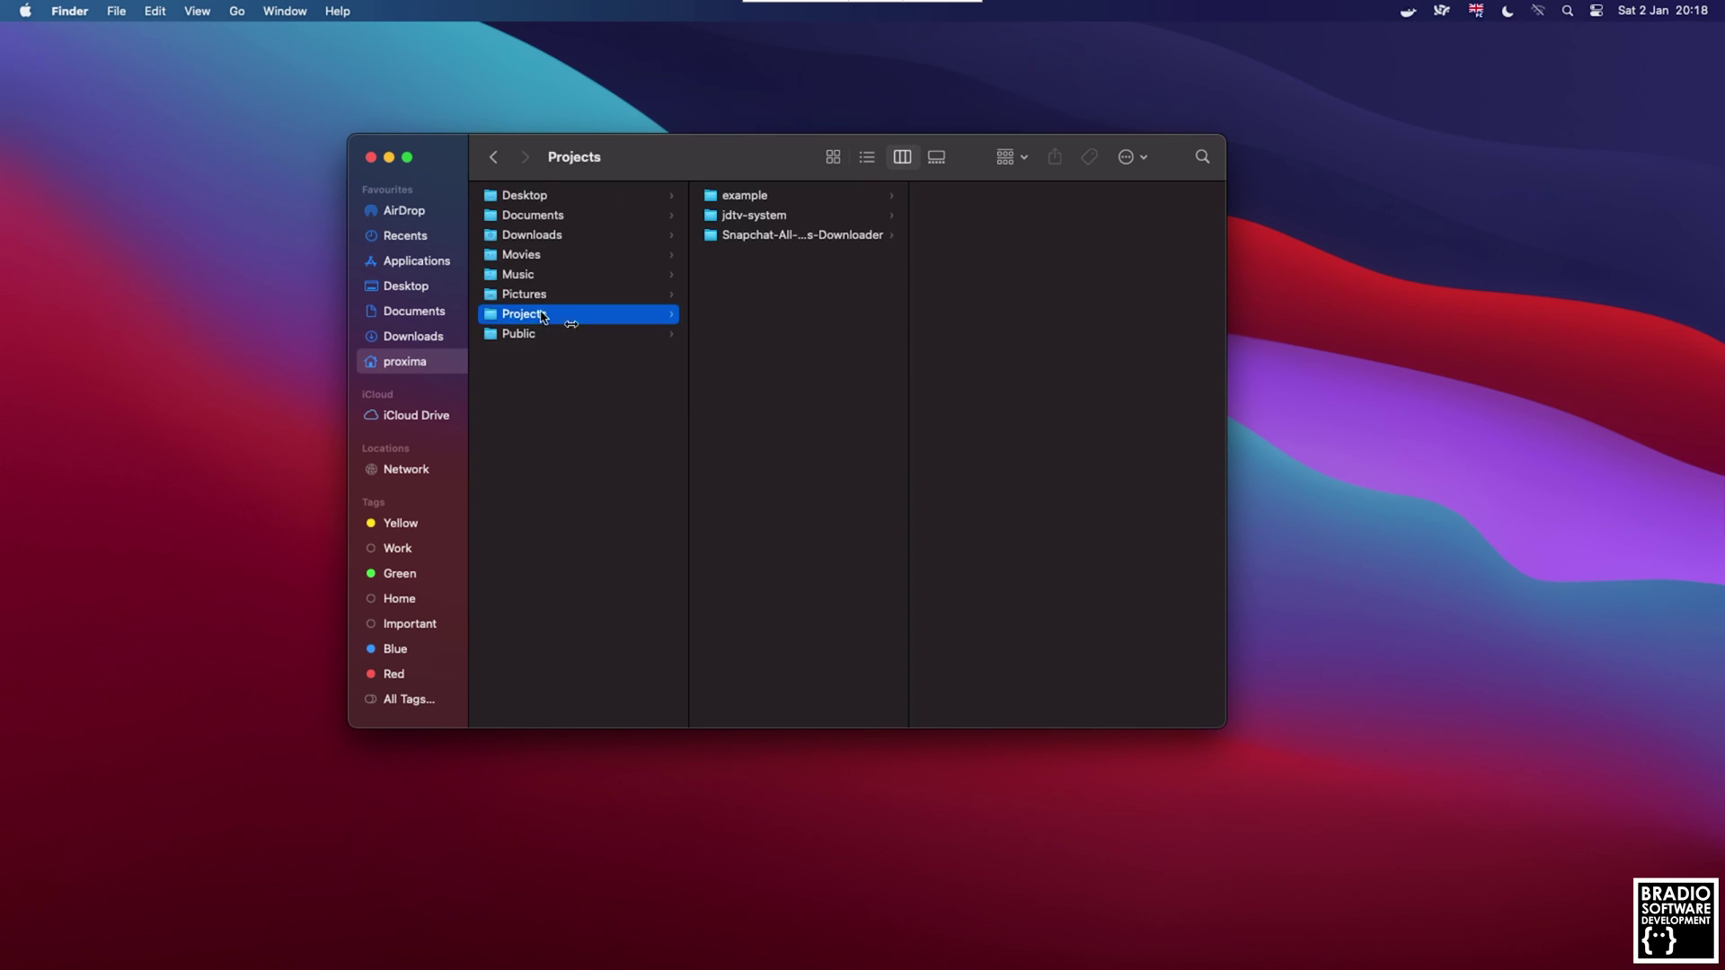
left_click(759, 237)
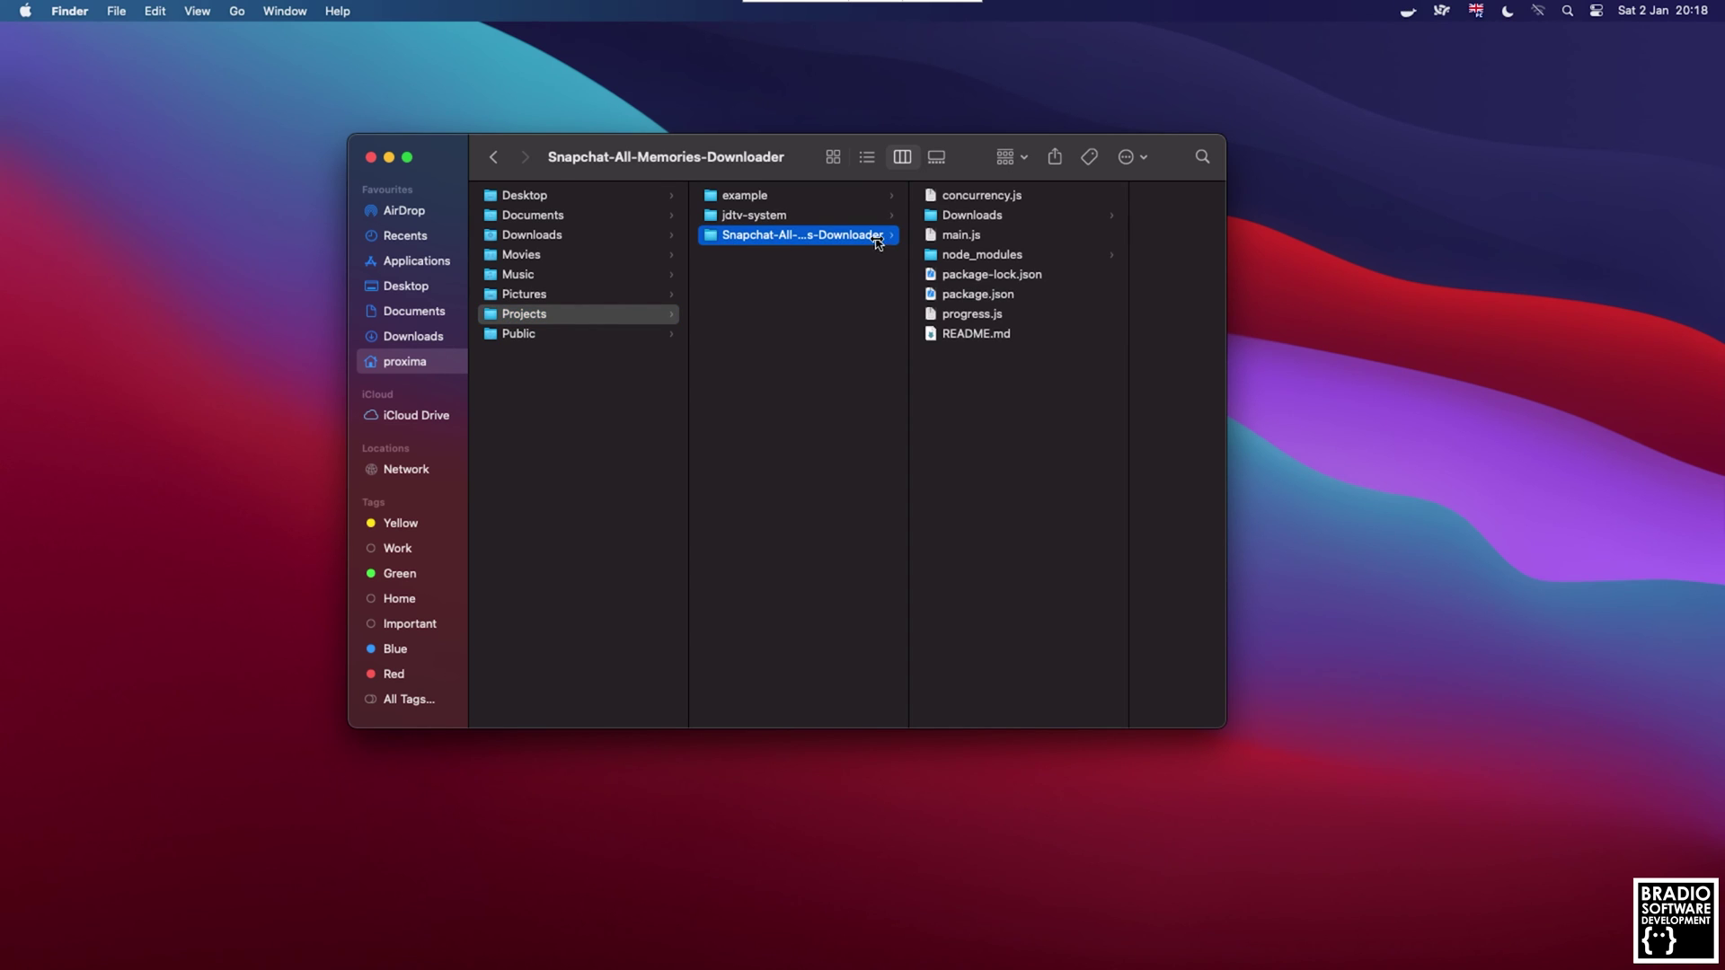
left_click(985, 216)
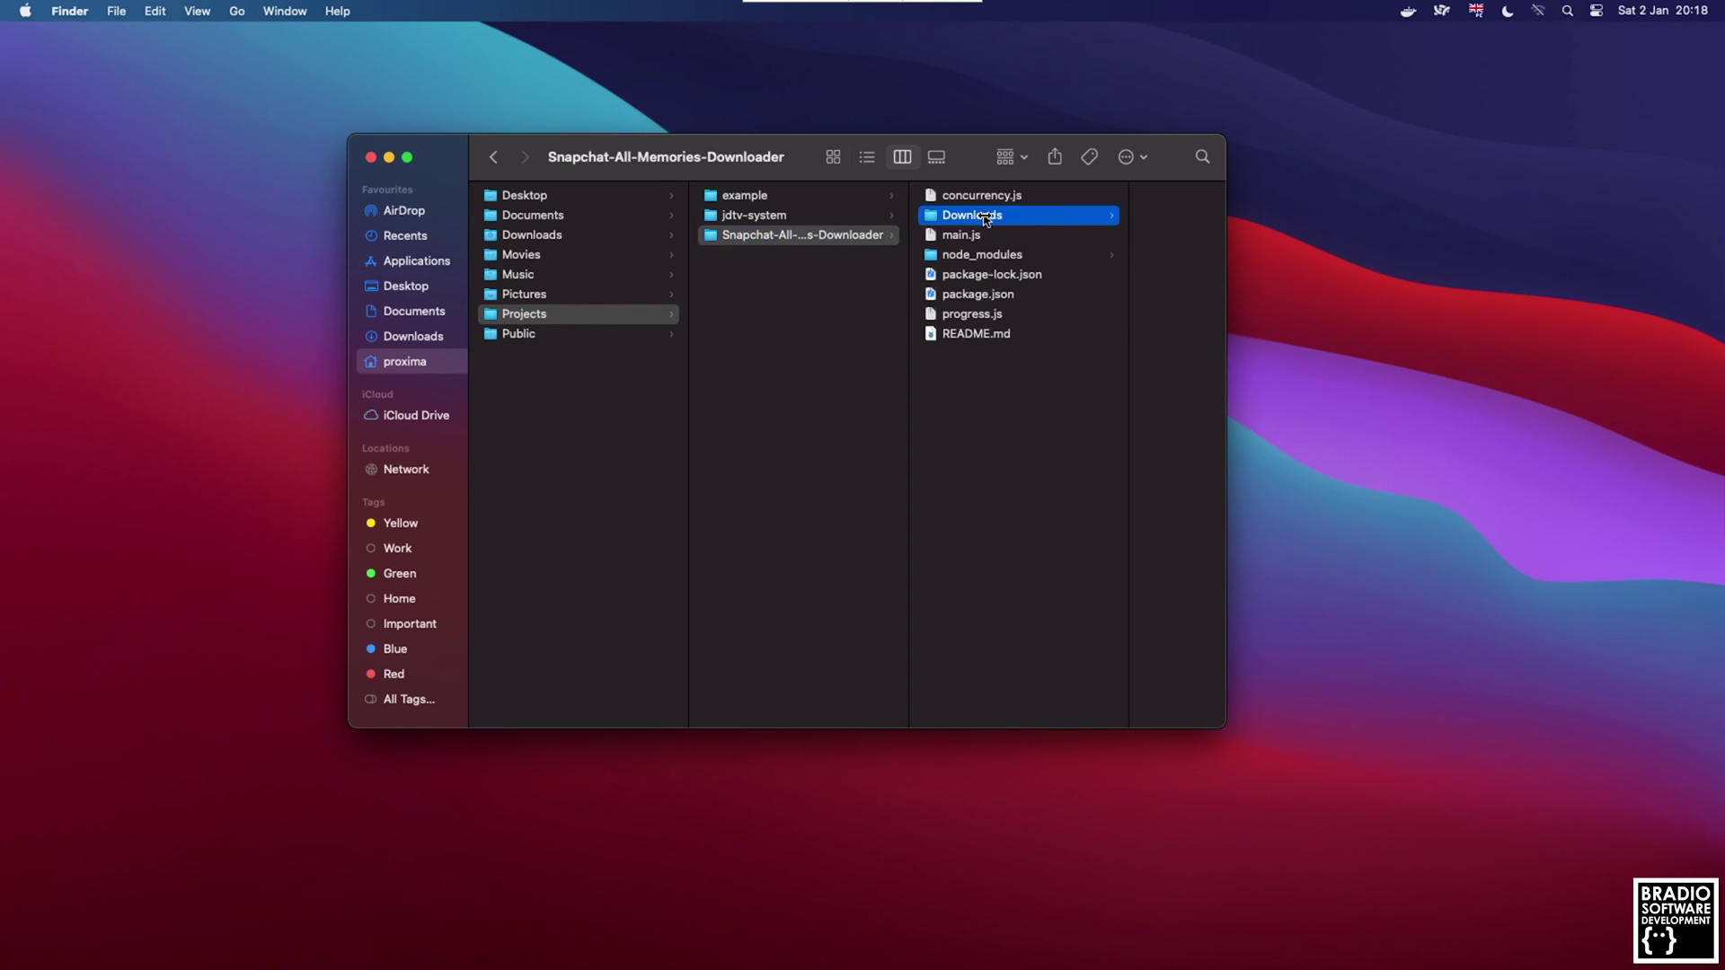
left_click_drag(1226, 302, 1393, 315)
scroll(1278, 315, "down", 5)
mouse_move(1389, 208)
left_mouse_down()
mouse_move(1394, 712)
mouse_move(1387, 180)
left_mouse_up()
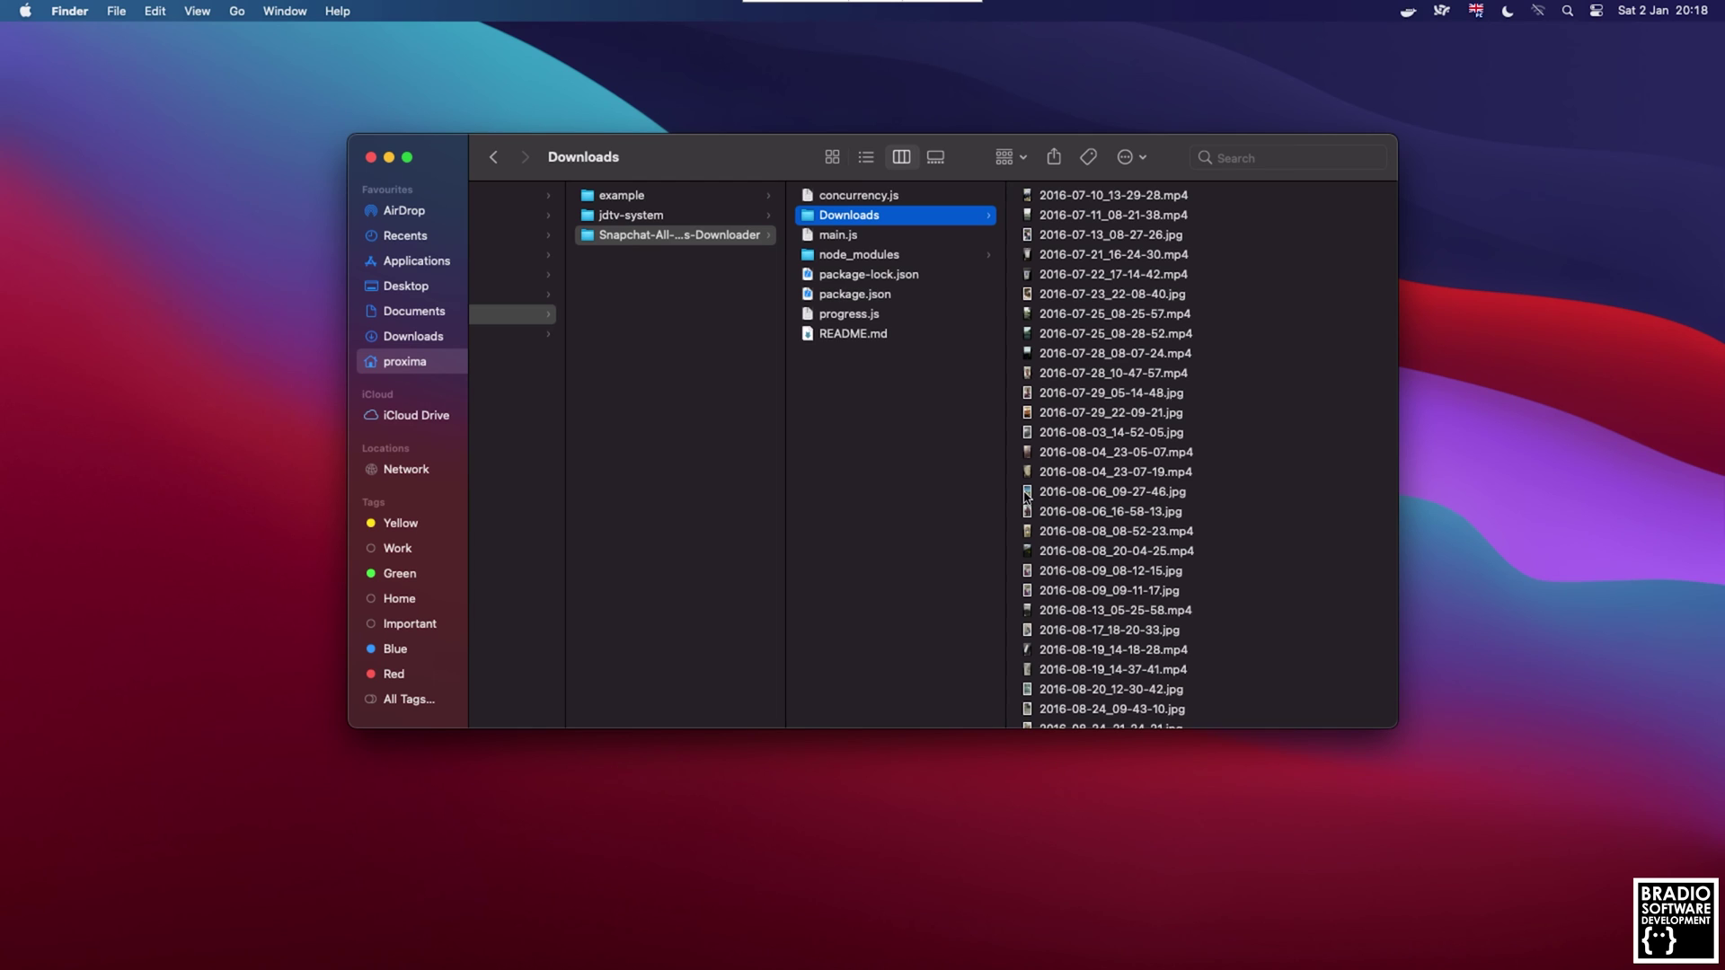
Reposition the Finder window and bring up the Downloads folder's context menu.
mouse_move(766, 157)
left_mouse_down()
mouse_move(743, 170)
mouse_move(787, 181)
left_mouse_up()
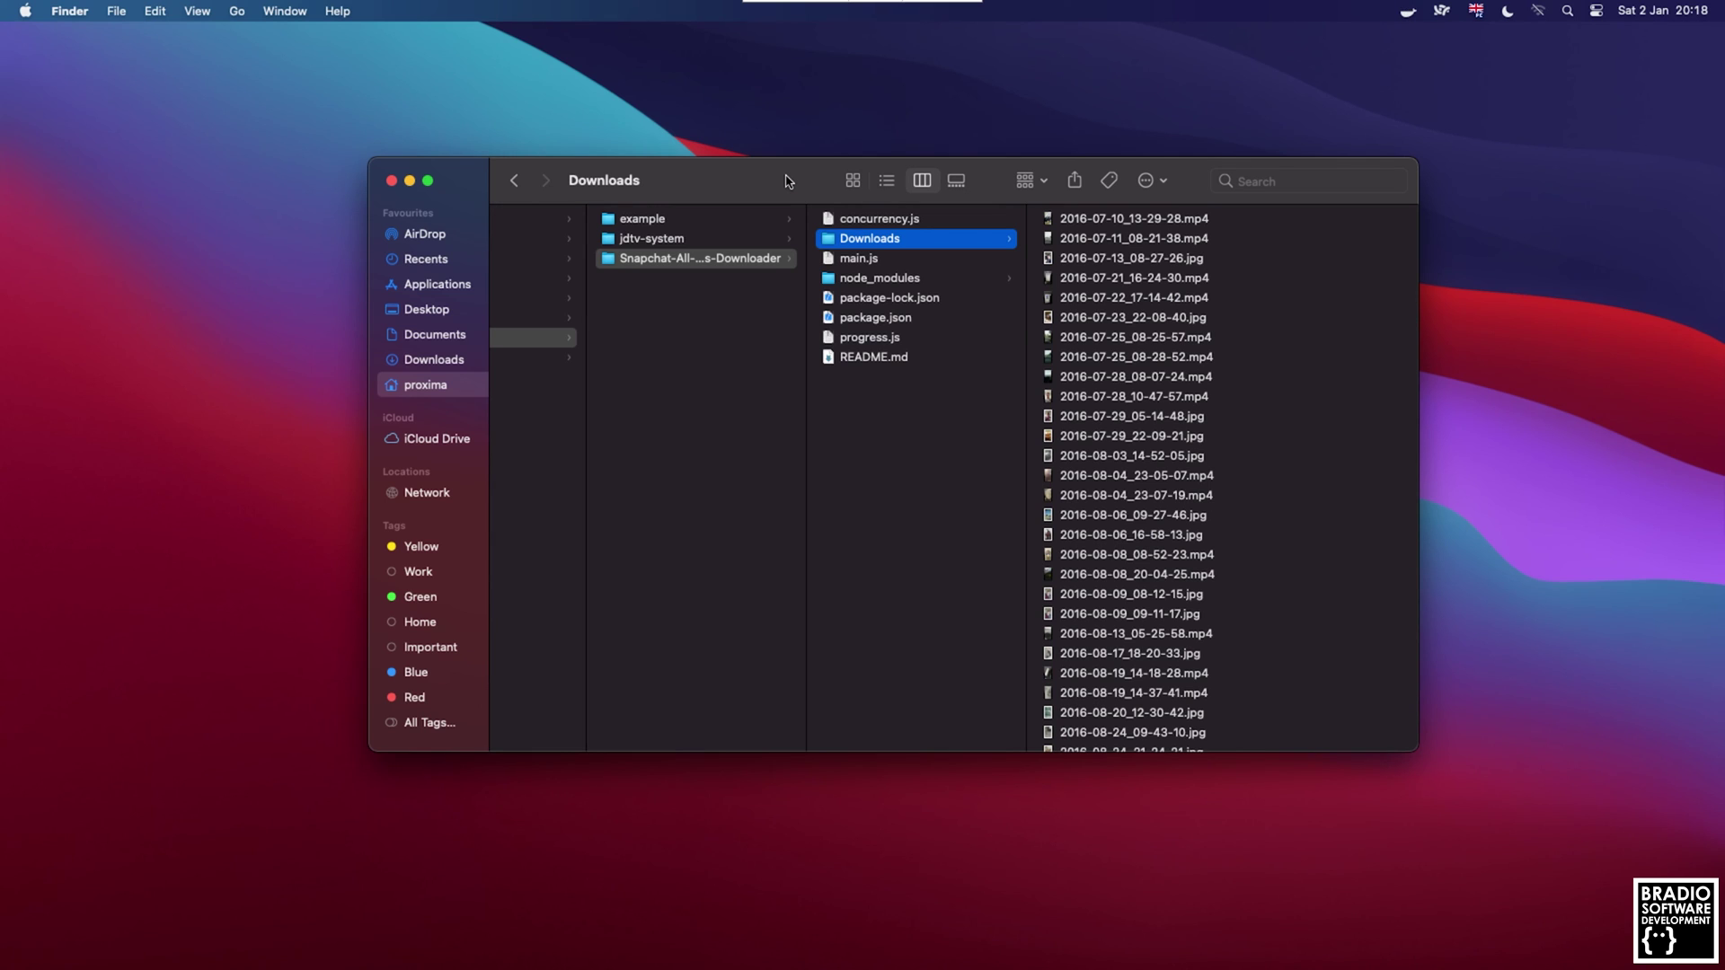
left_click_drag(787, 181, 797, 193)
right_click(917, 257)
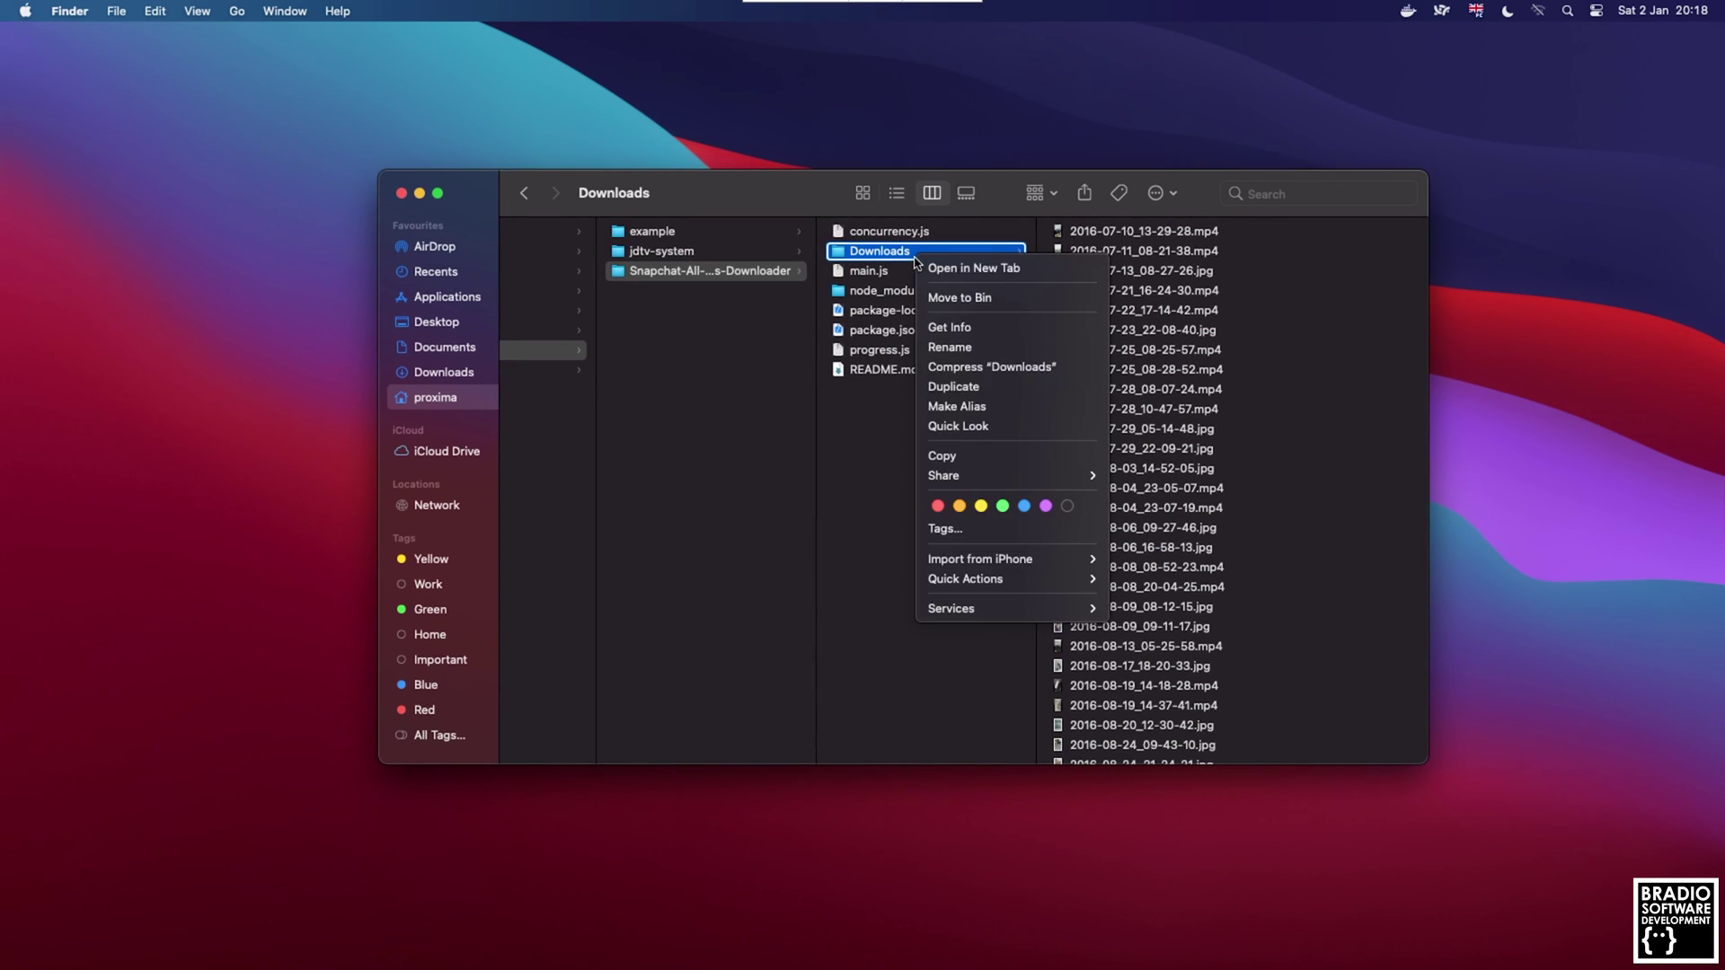
Get Info on Downloads, showing 11.01 GB across 2,540 items, with the Info window placed beside Finder.
left_click(969, 332)
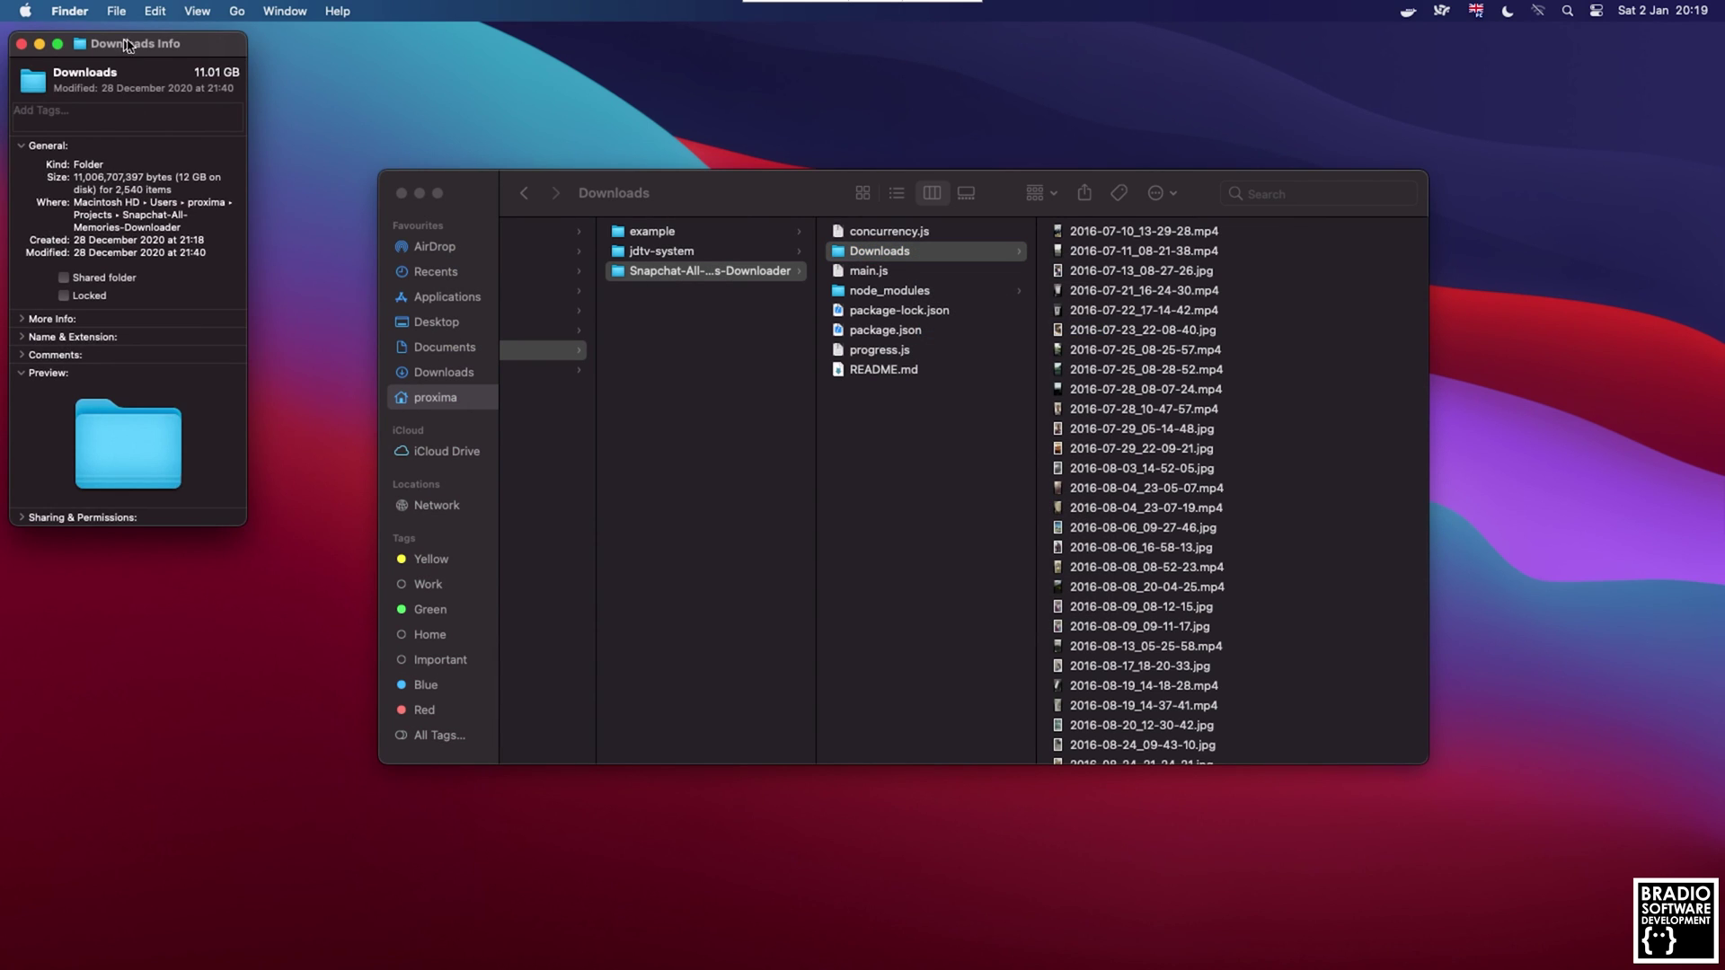
left_click_drag(121, 41, 224, 214)
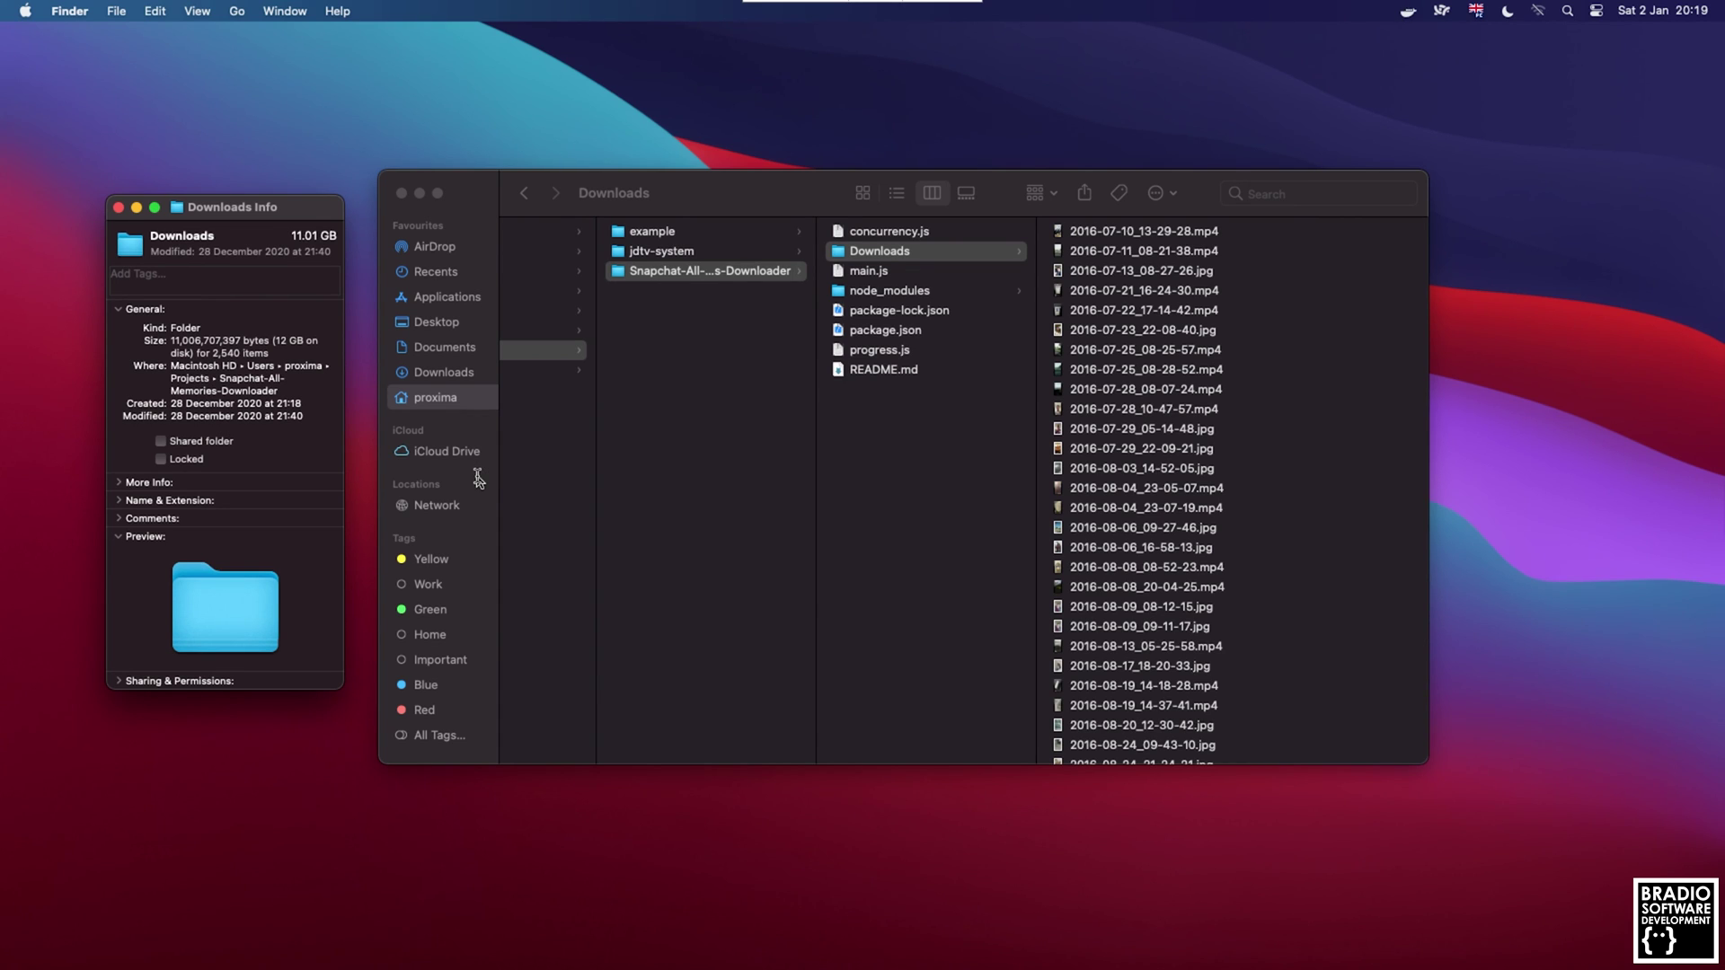
left_click_drag(232, 208, 243, 218)
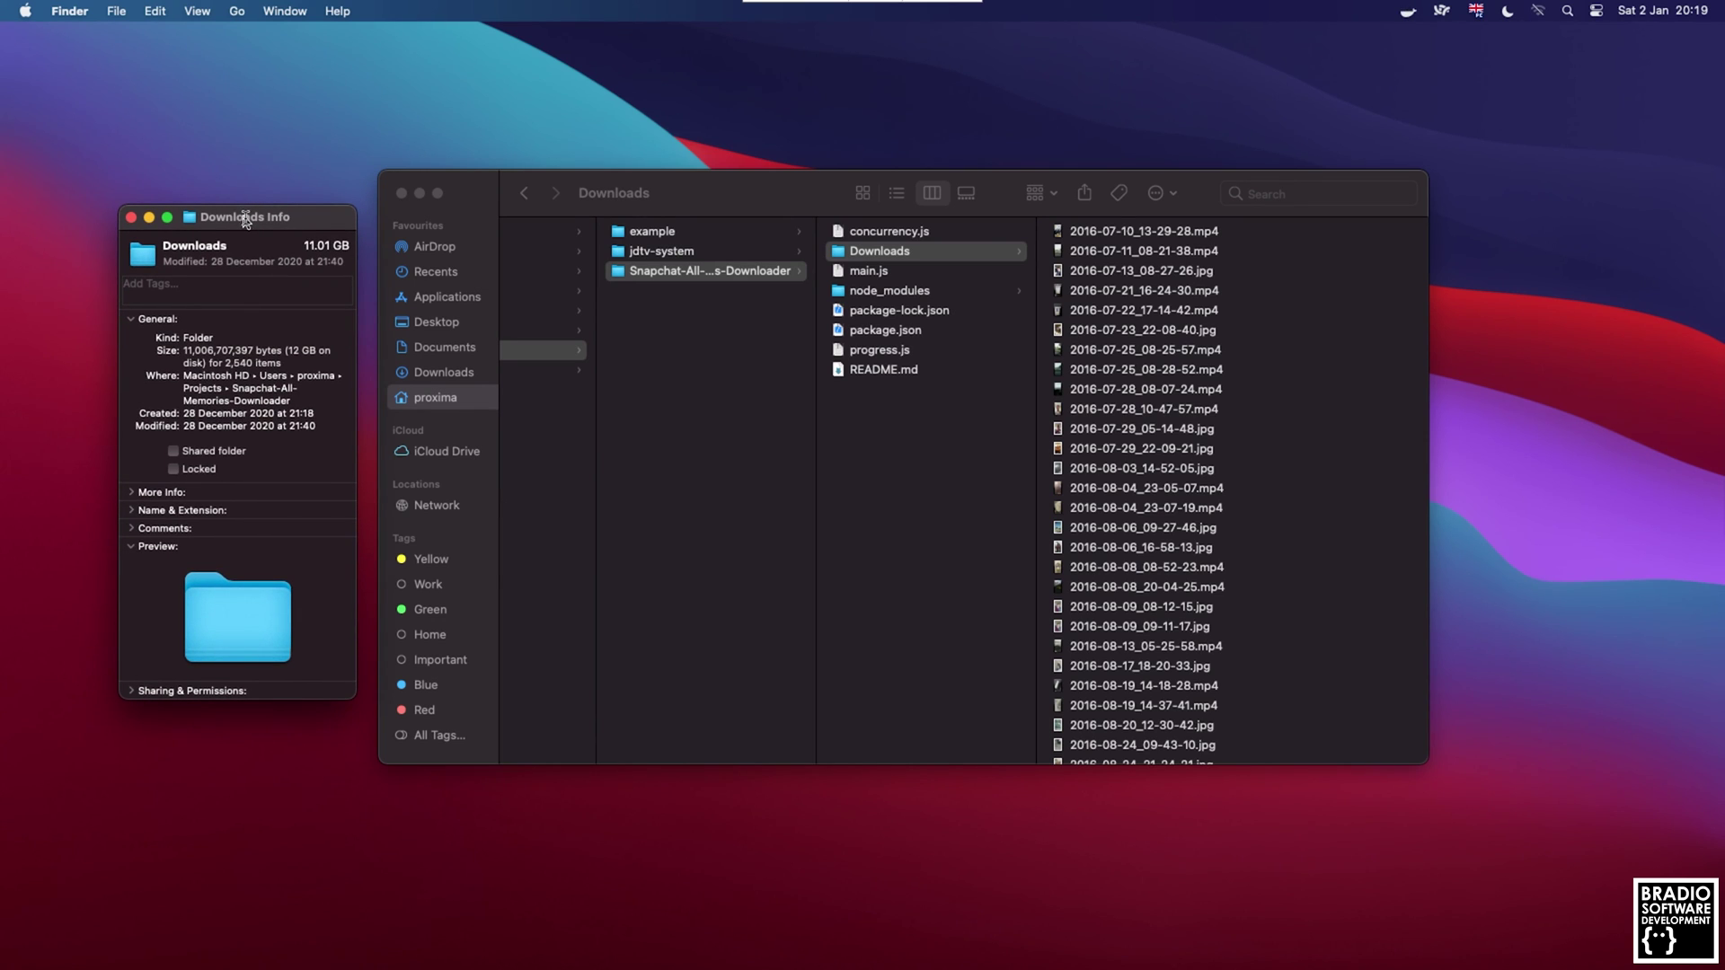
left_click_drag(244, 219, 249, 236)
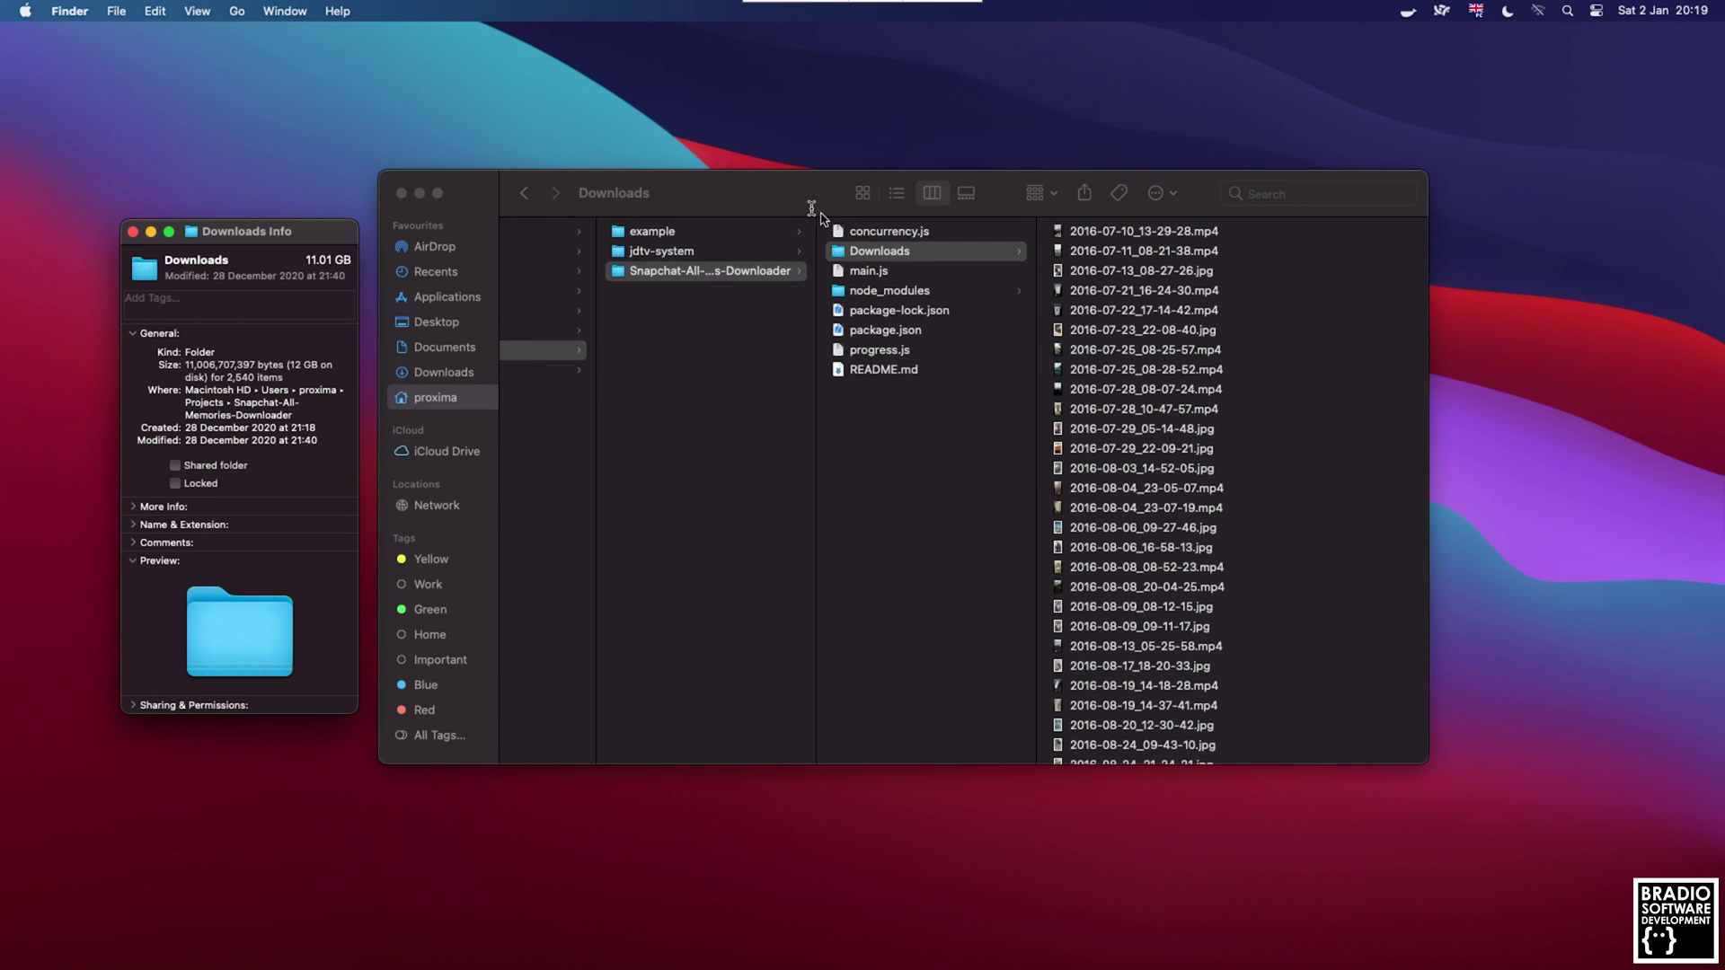
left_click_drag(775, 194, 793, 194)
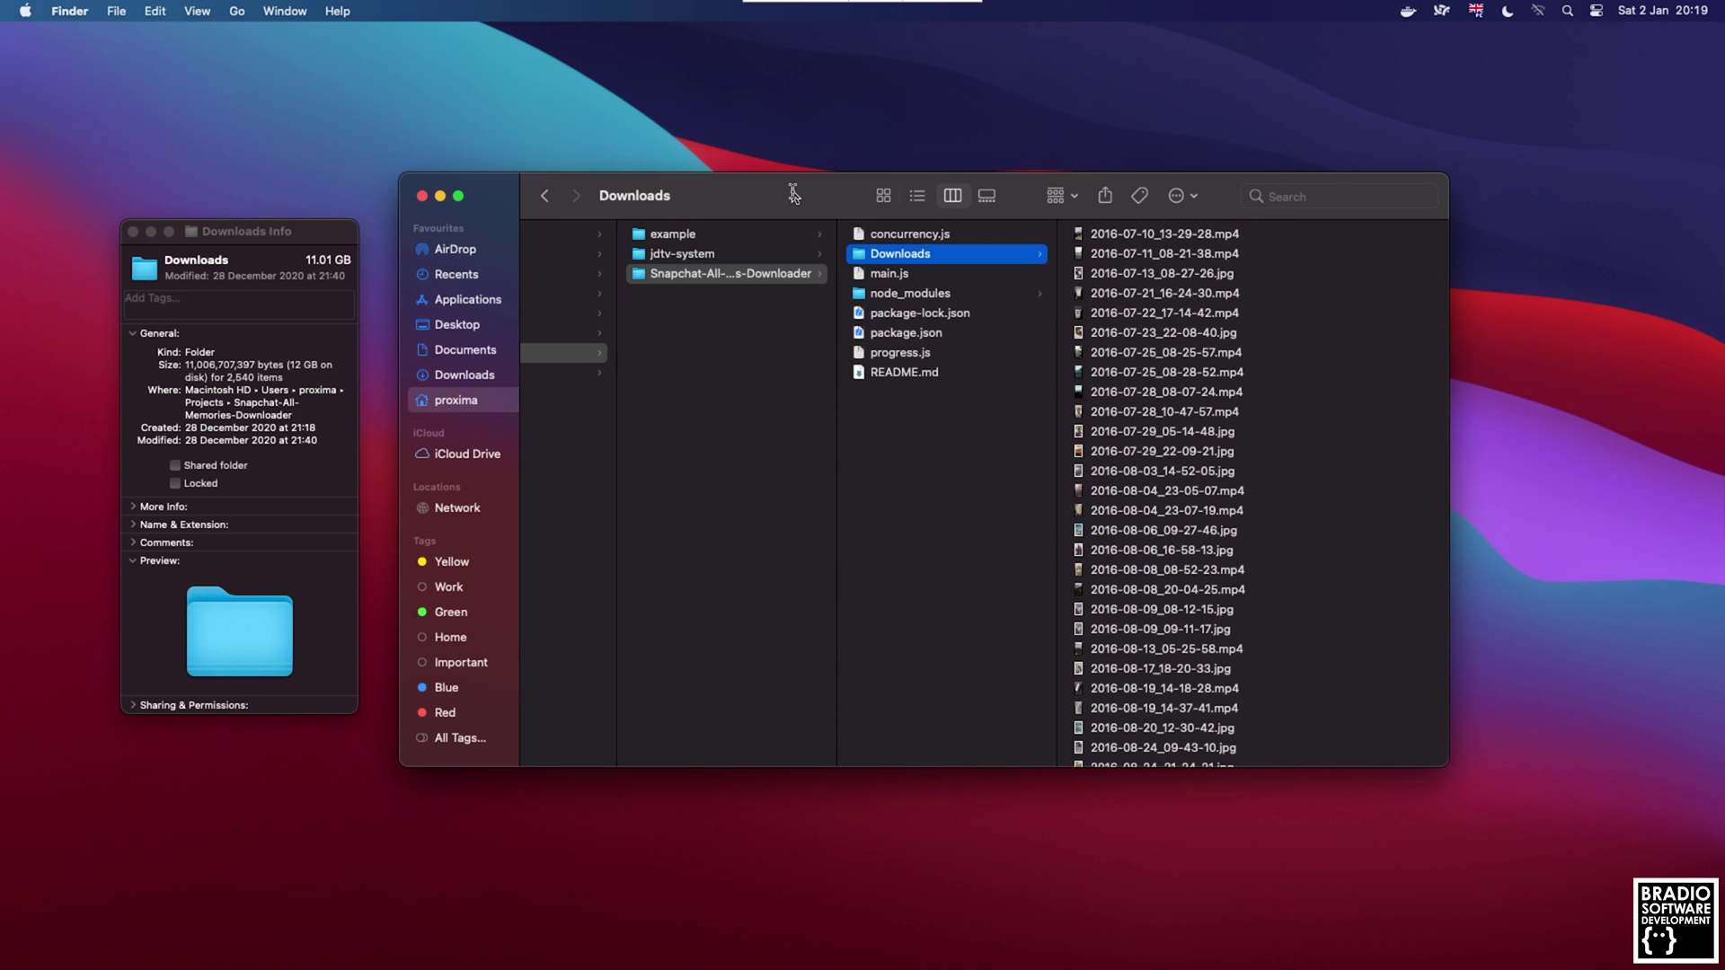
left_click_drag(793, 195, 812, 195)
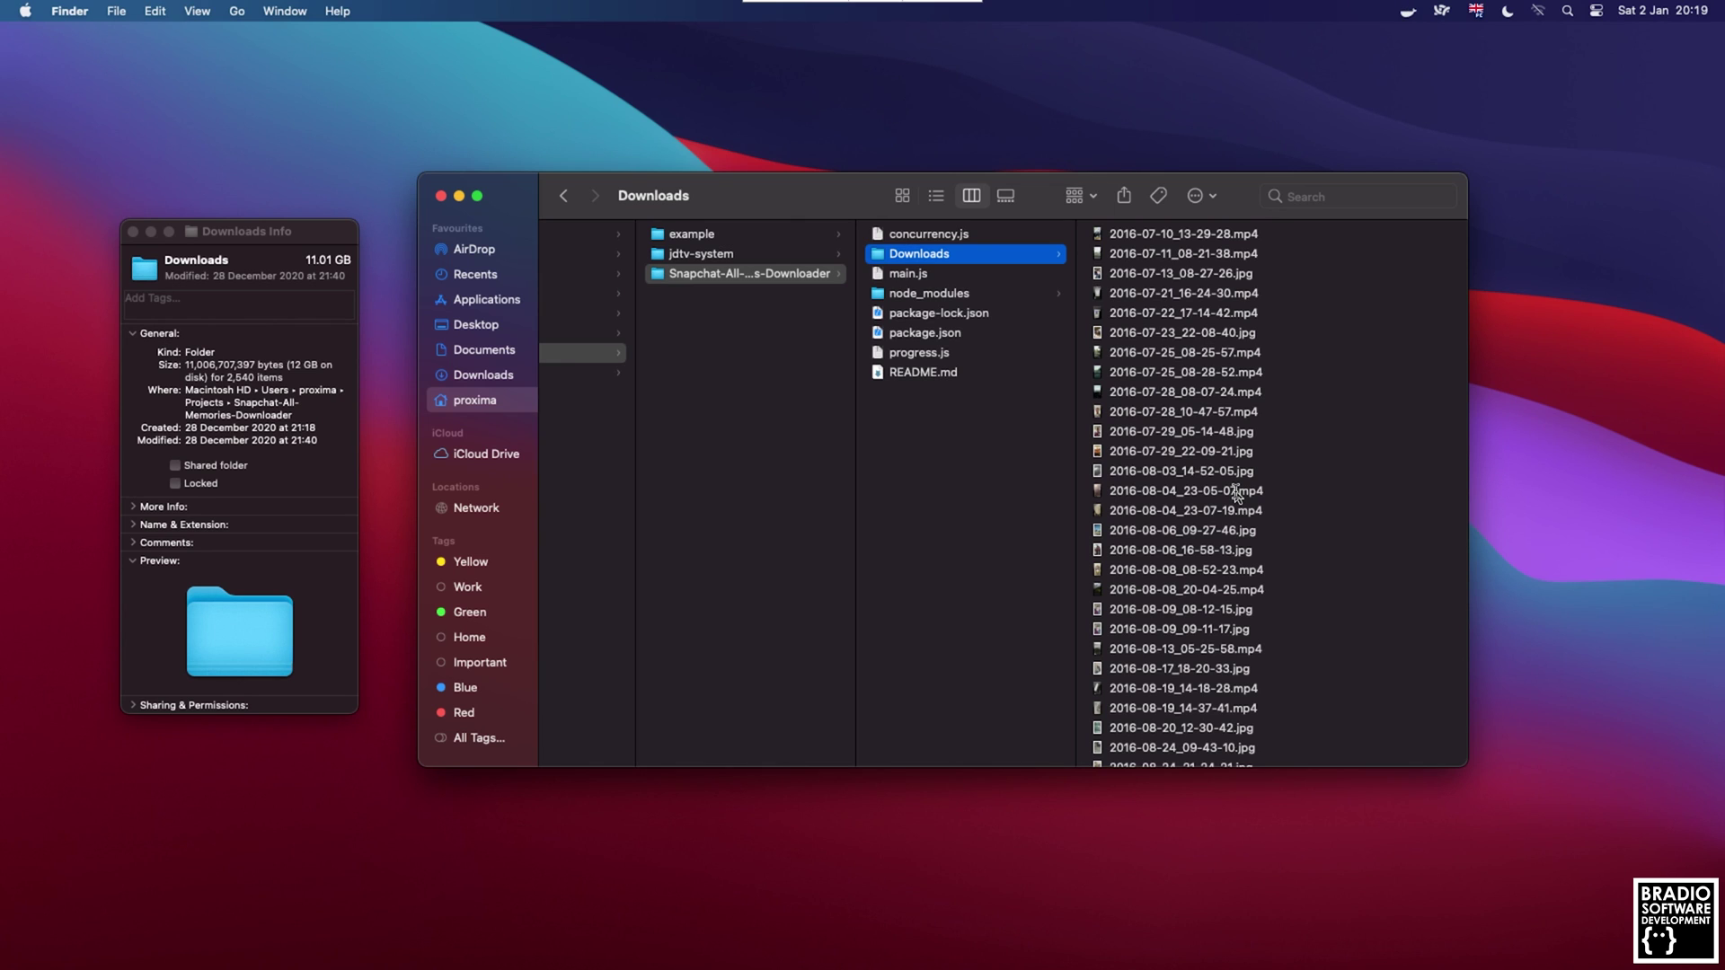
left_click_drag(801, 195, 789, 199)
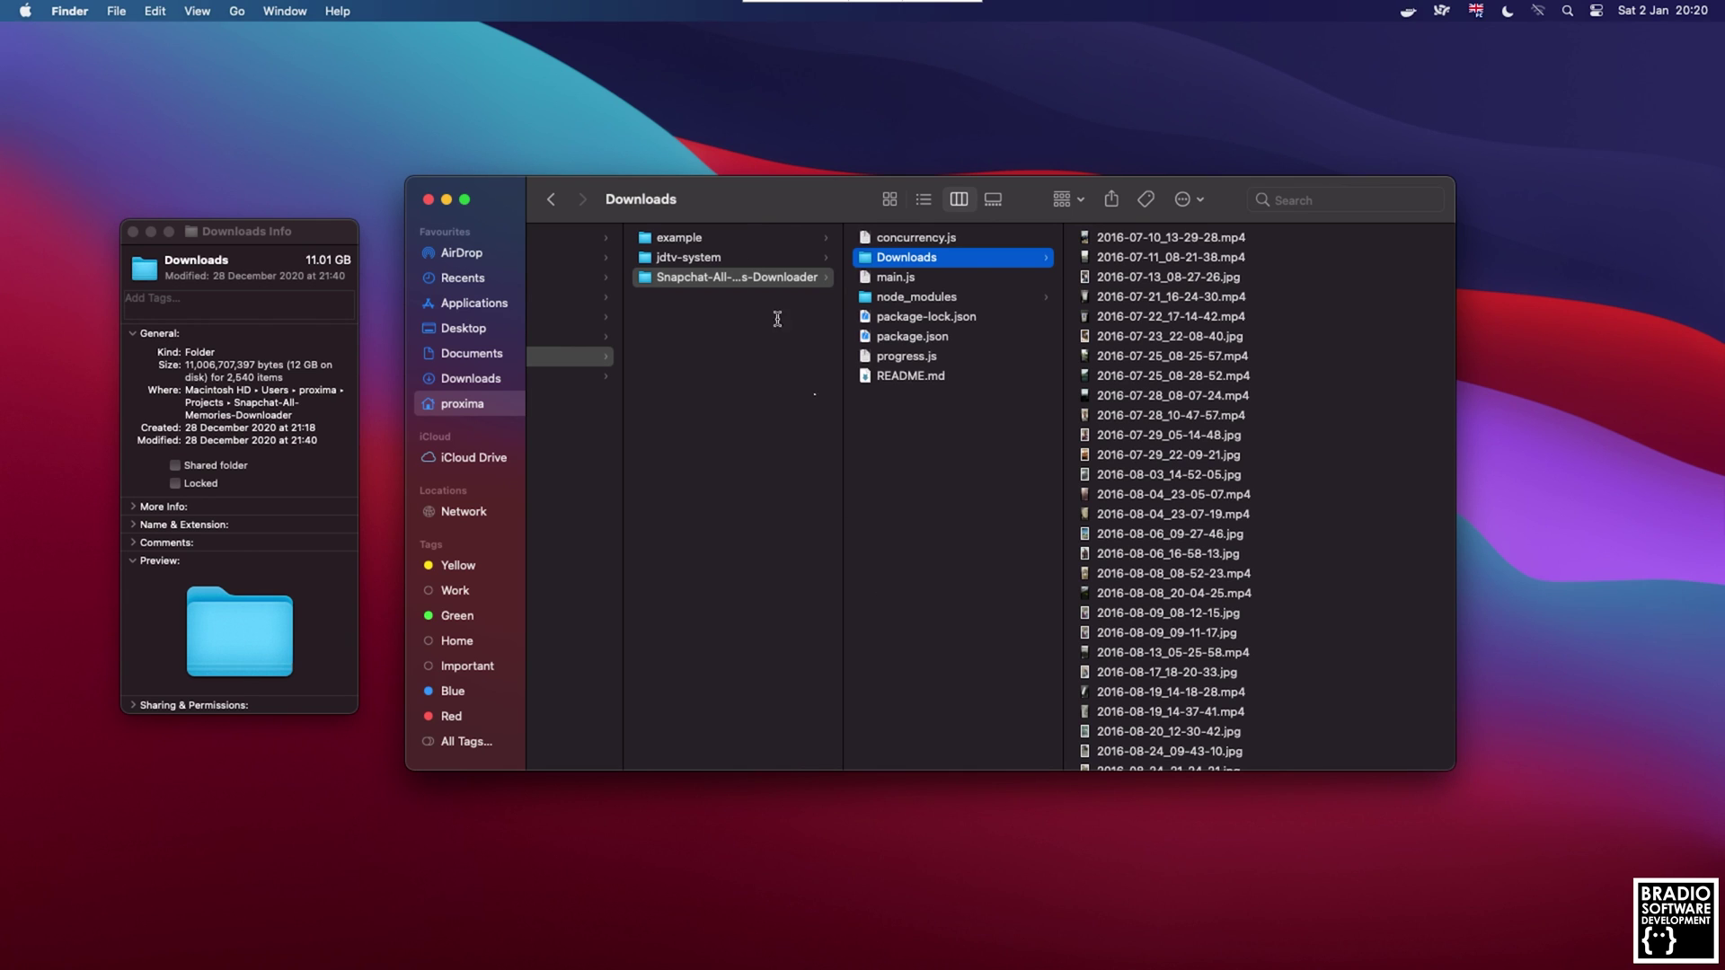
left_click_drag(732, 194, 731, 192)
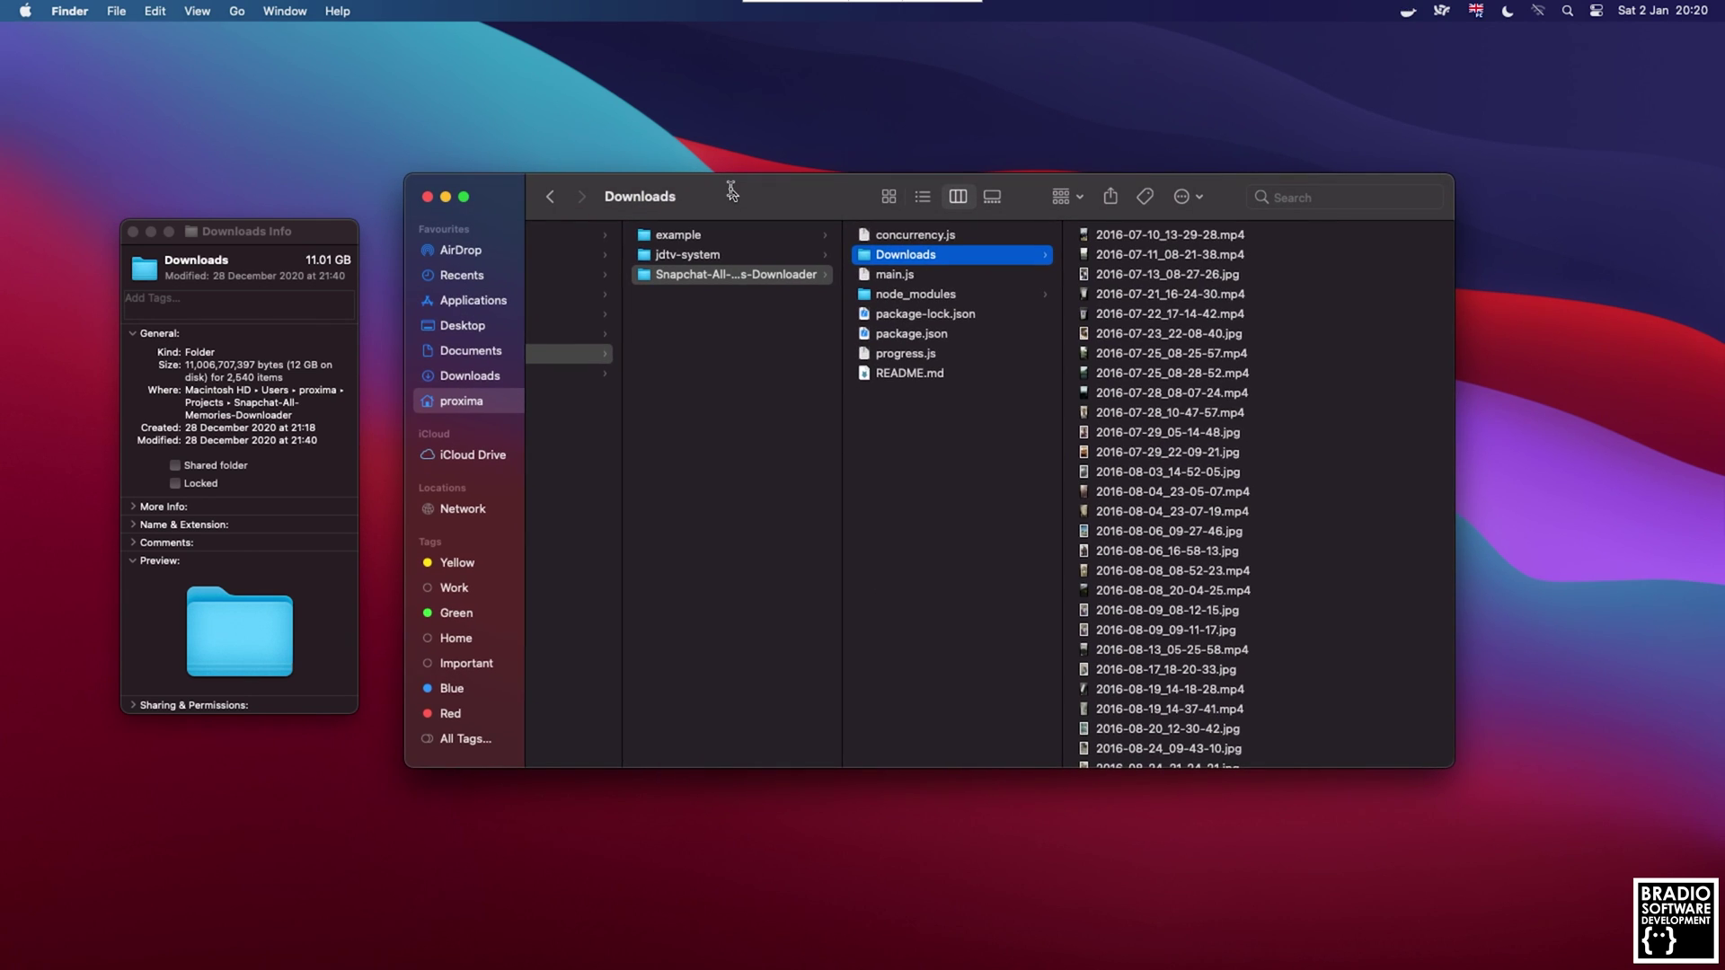
left_click_drag(731, 192, 749, 195)
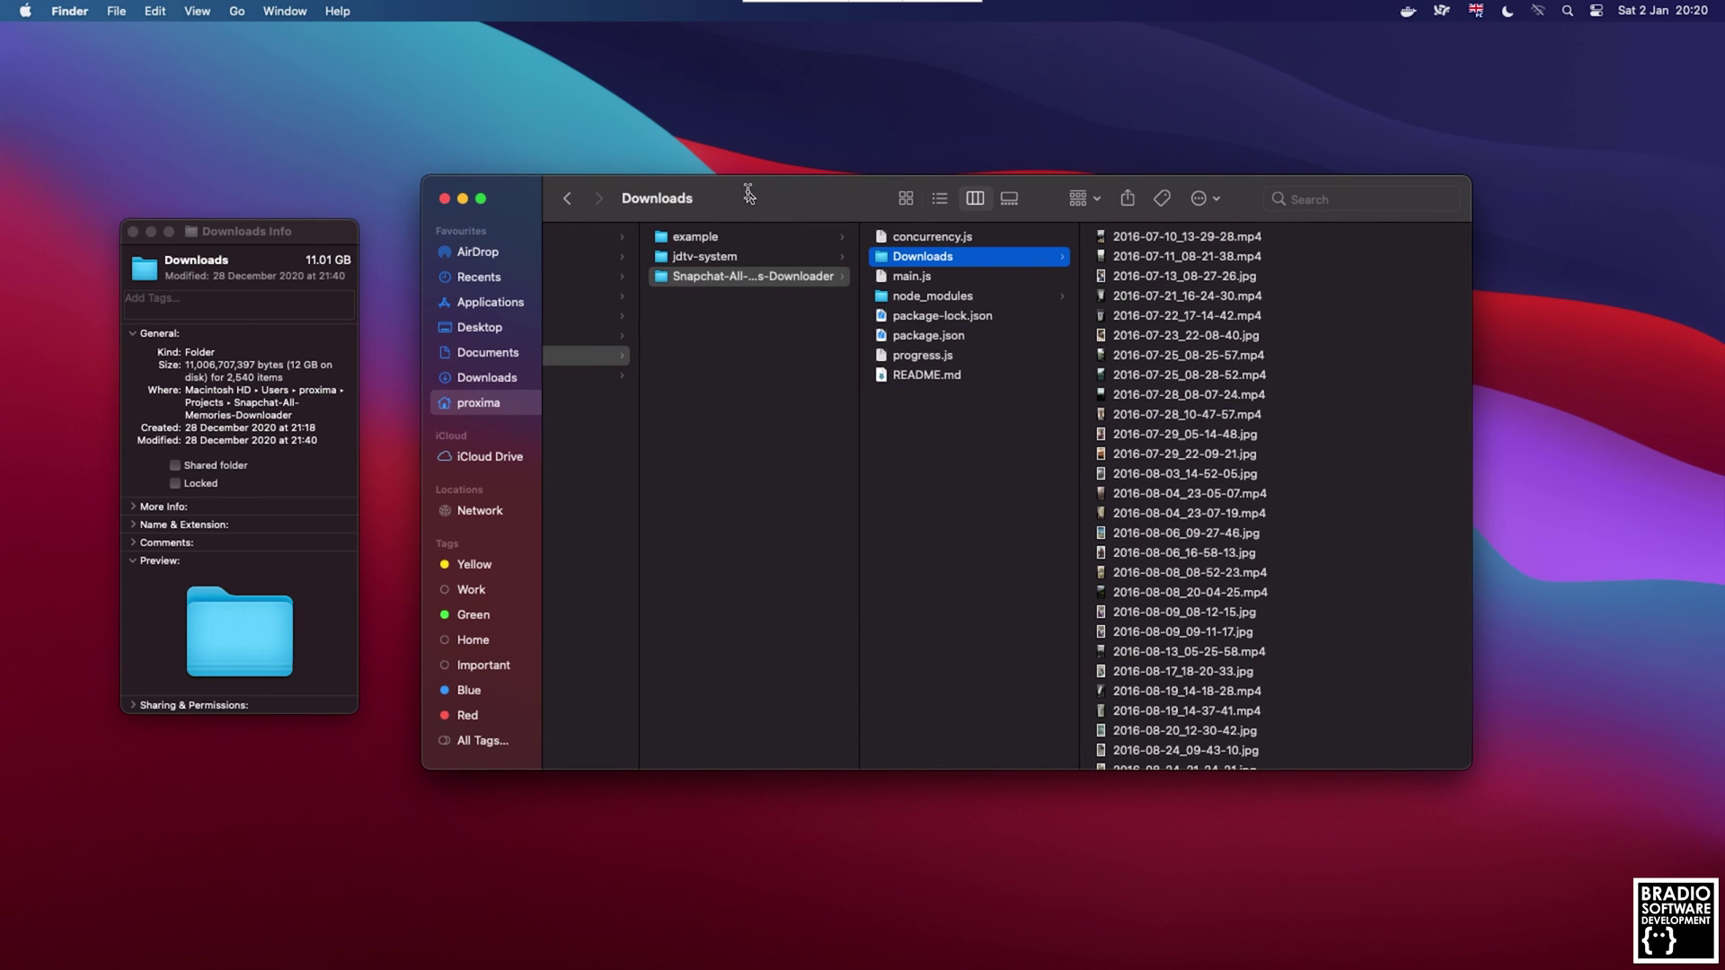
left_click_drag(748, 194, 751, 195)
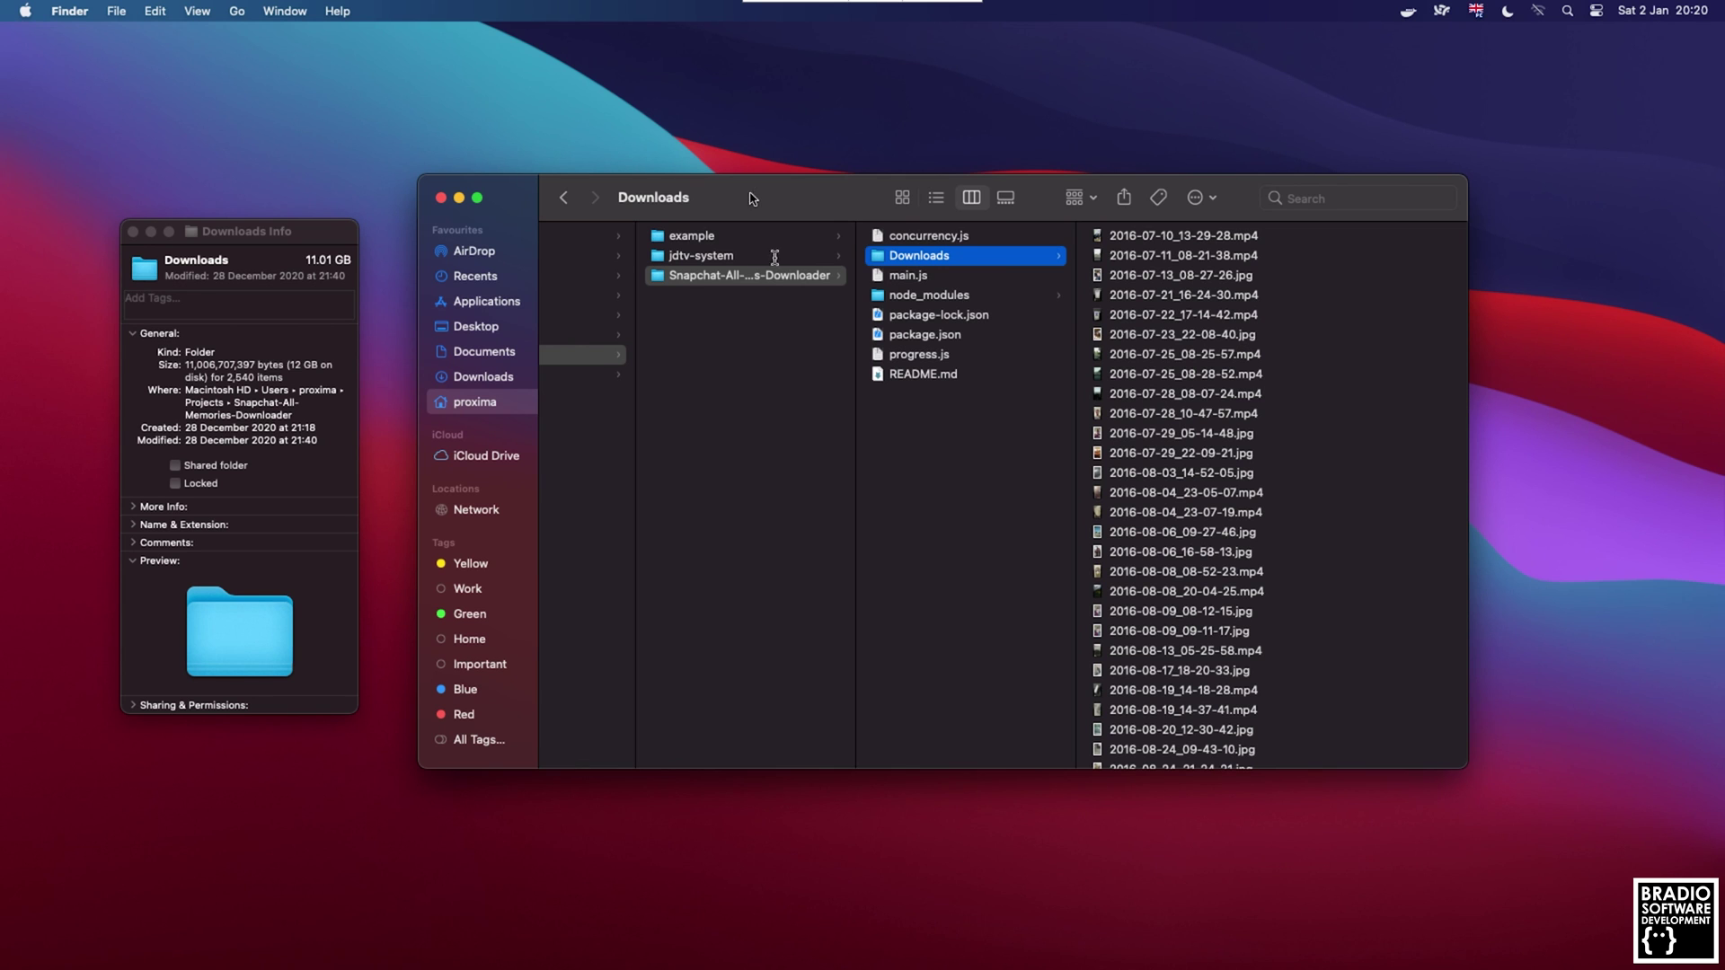